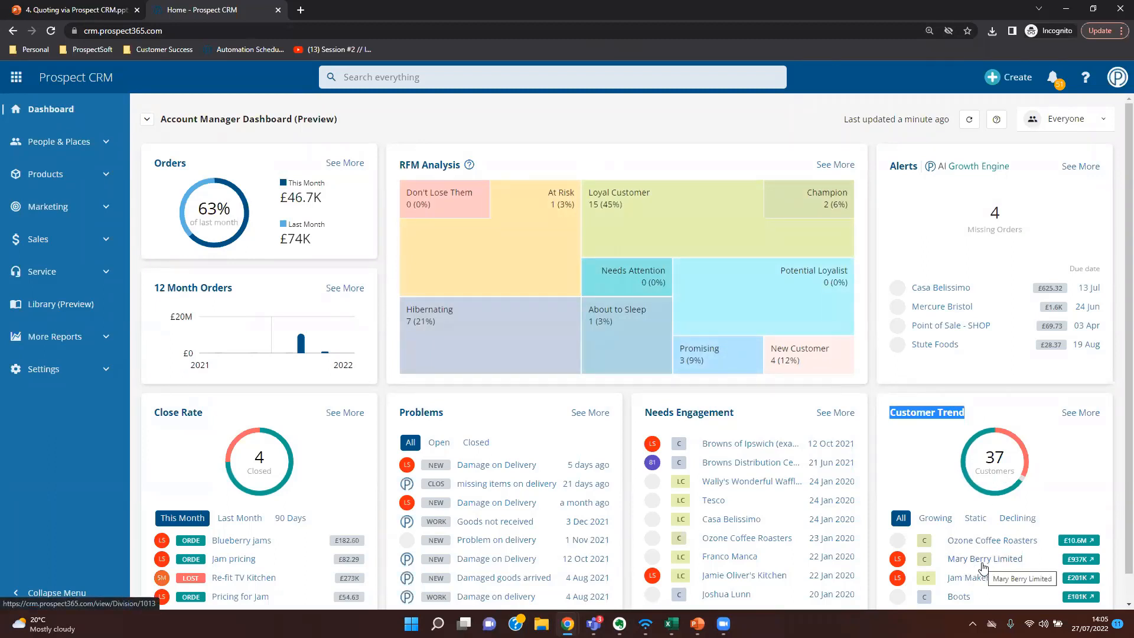
# - Open the Mary Berry Limited company from the Customer Trend list and go to the record of its listed contact
pyautogui.click(983, 560)
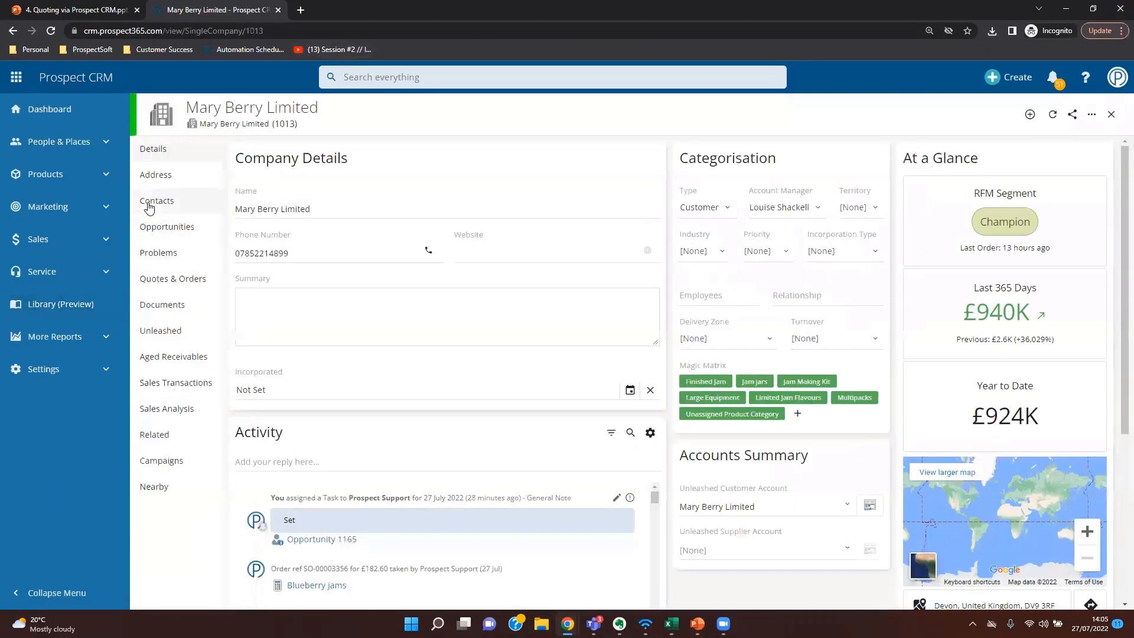
pyautogui.click(149, 204)
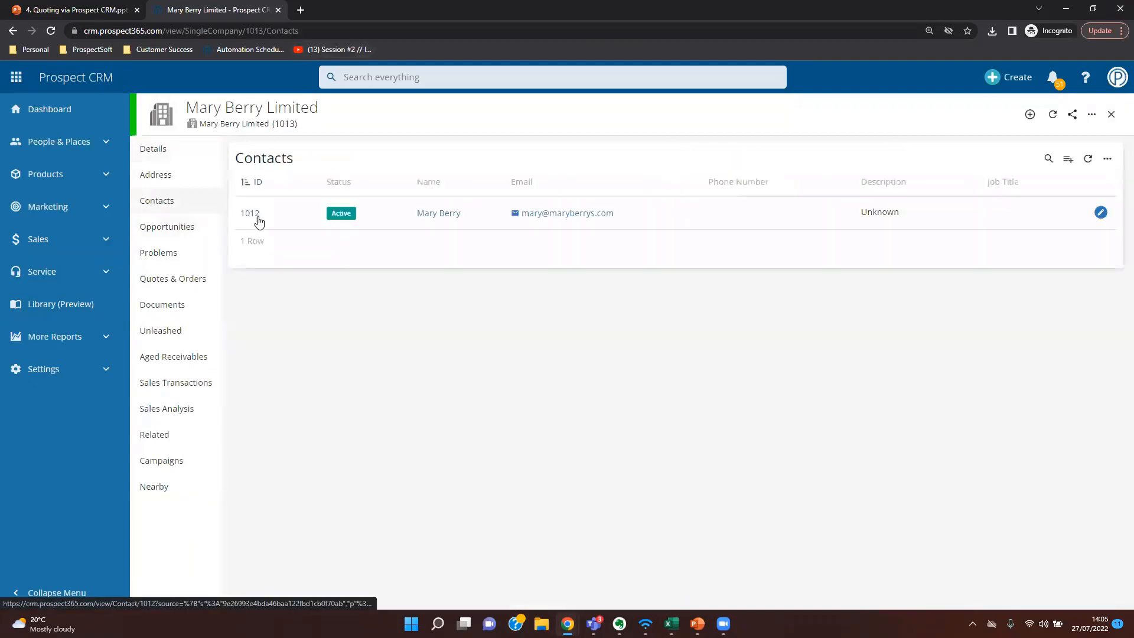
pyautogui.click(260, 221)
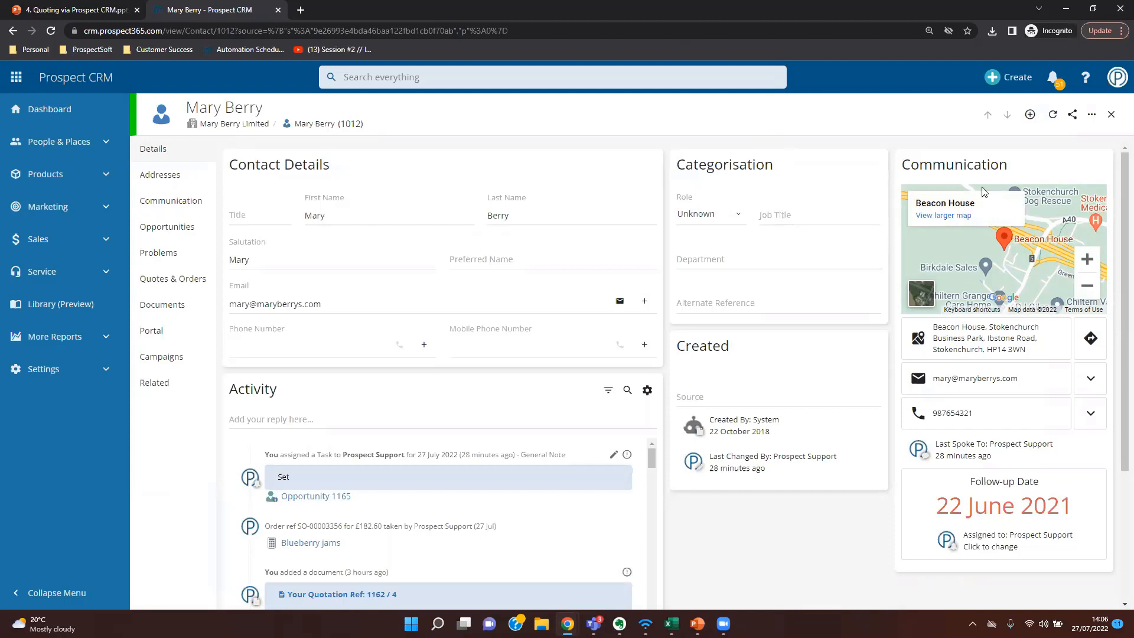
# - Create a sales order for this contact with the Wholesale sell price tier
pyautogui.click(1029, 118)
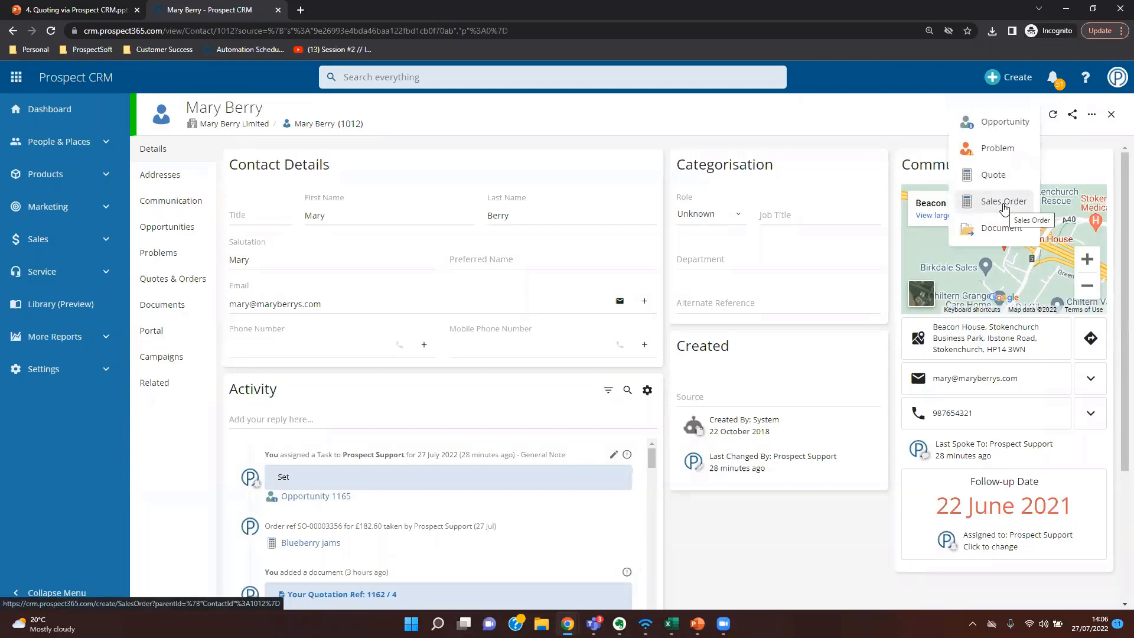
pyautogui.click(1005, 204)
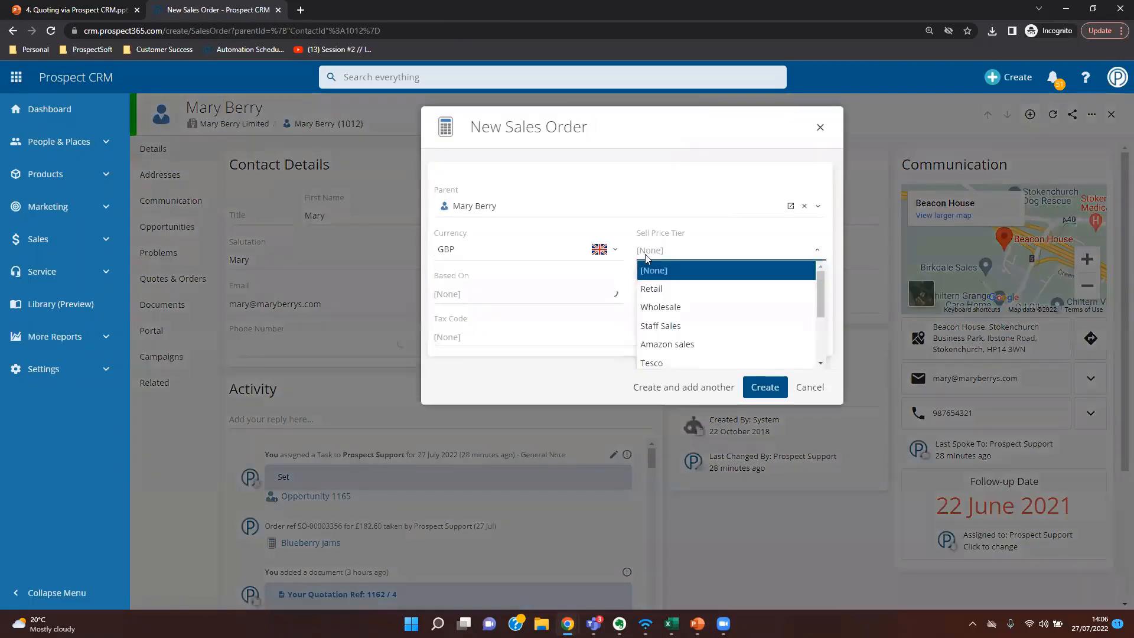
pyautogui.press('Down')
pyautogui.press('Down')
pyautogui.press('Return')
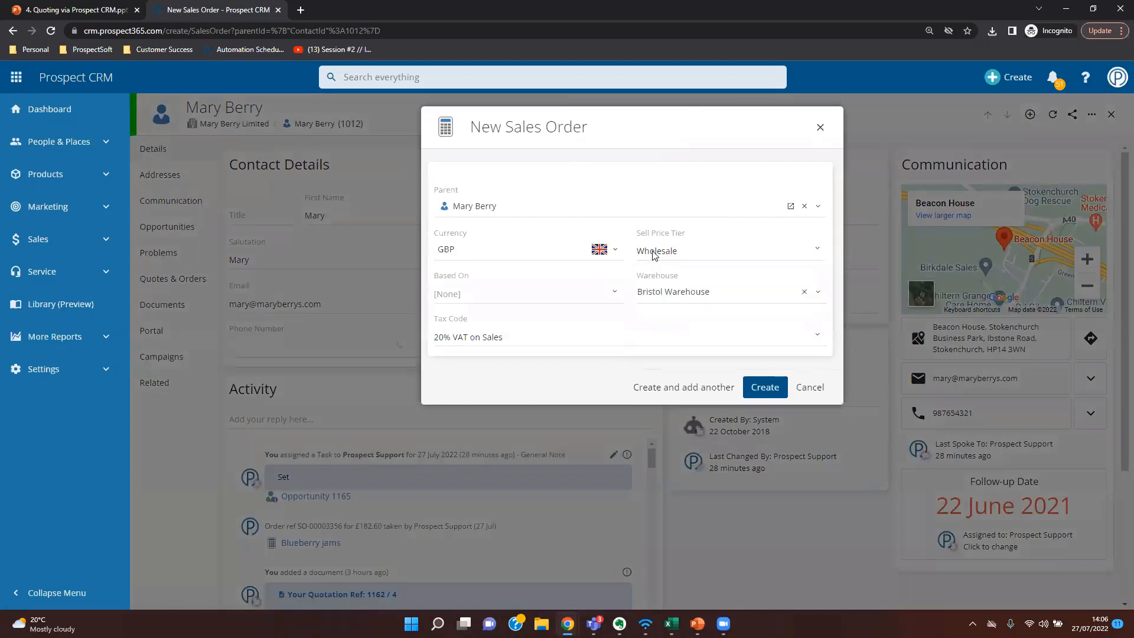
pyautogui.click(772, 388)
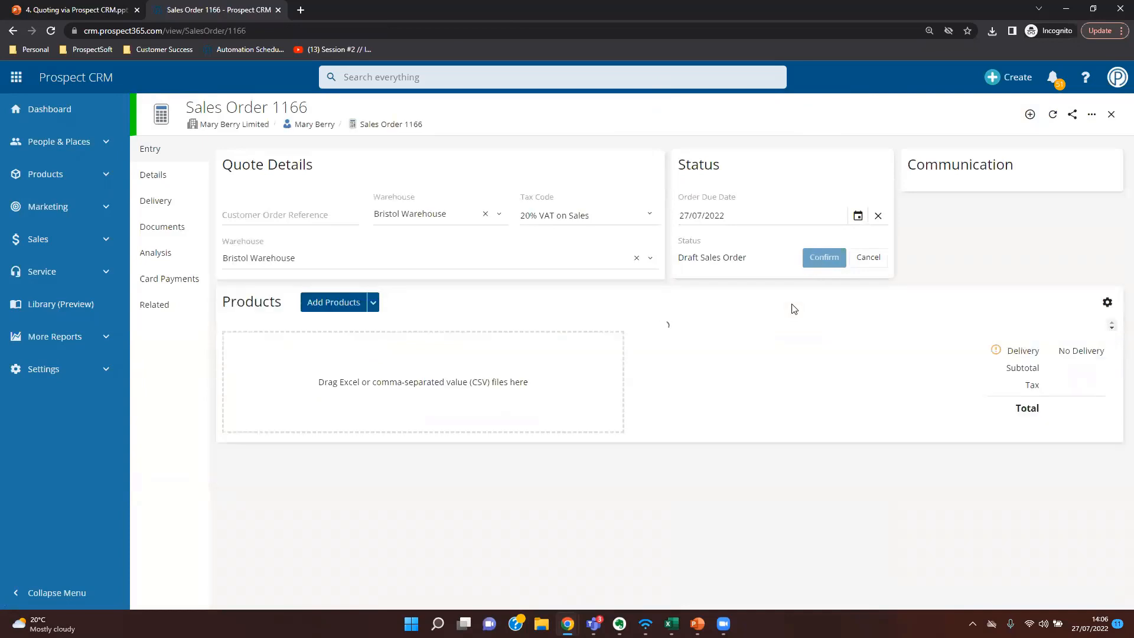
# - Return to the contact and start a new quote described as "blueberry Jam" with the Wholesale sell price tier
pyautogui.click(309, 128)
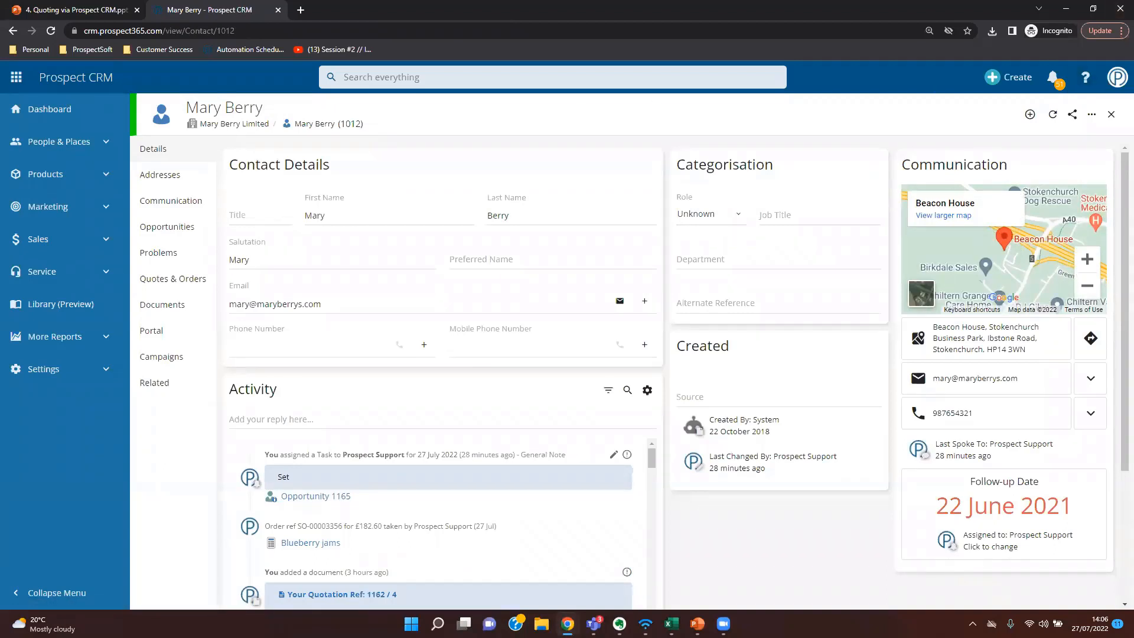
pyautogui.click(1031, 116)
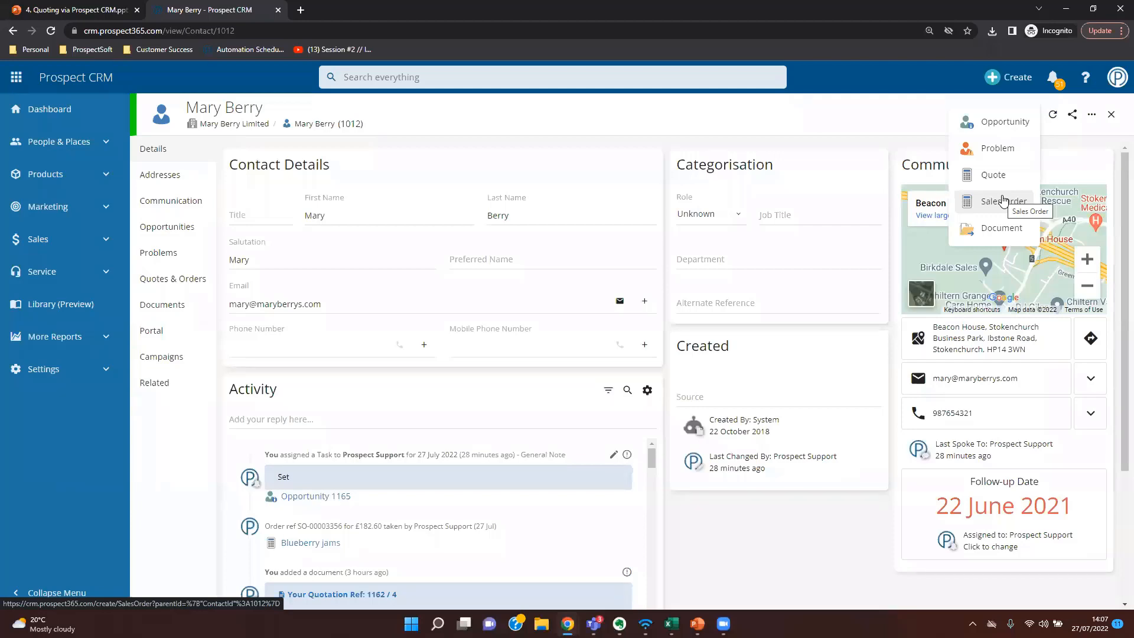
pyautogui.click(996, 175)
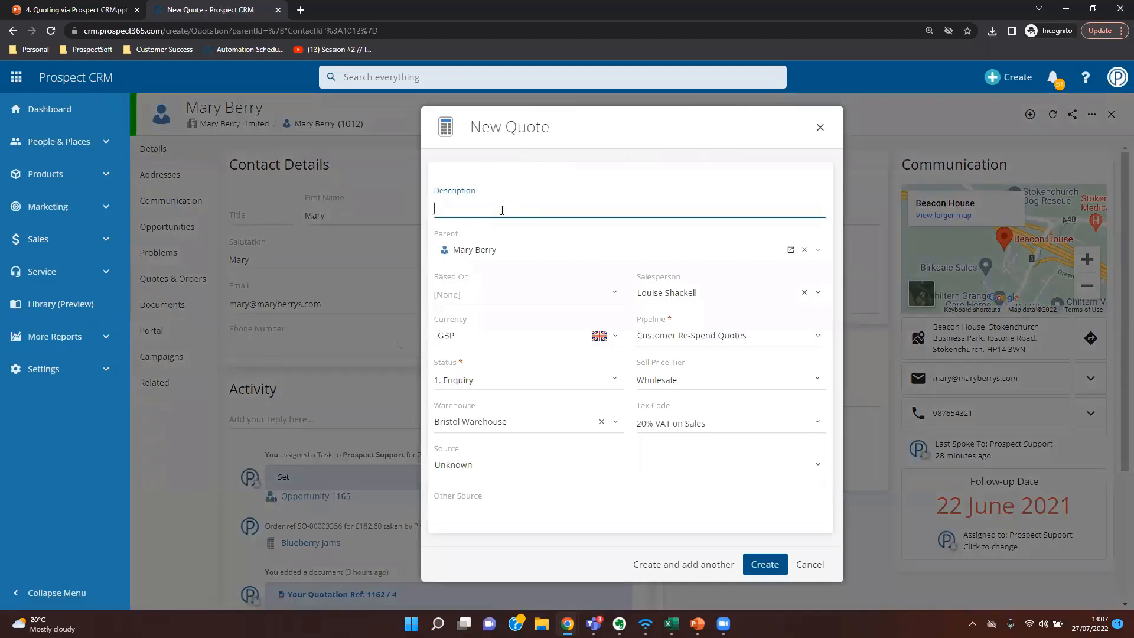
pyautogui.write('blueberry jam')
pyautogui.click(680, 381)
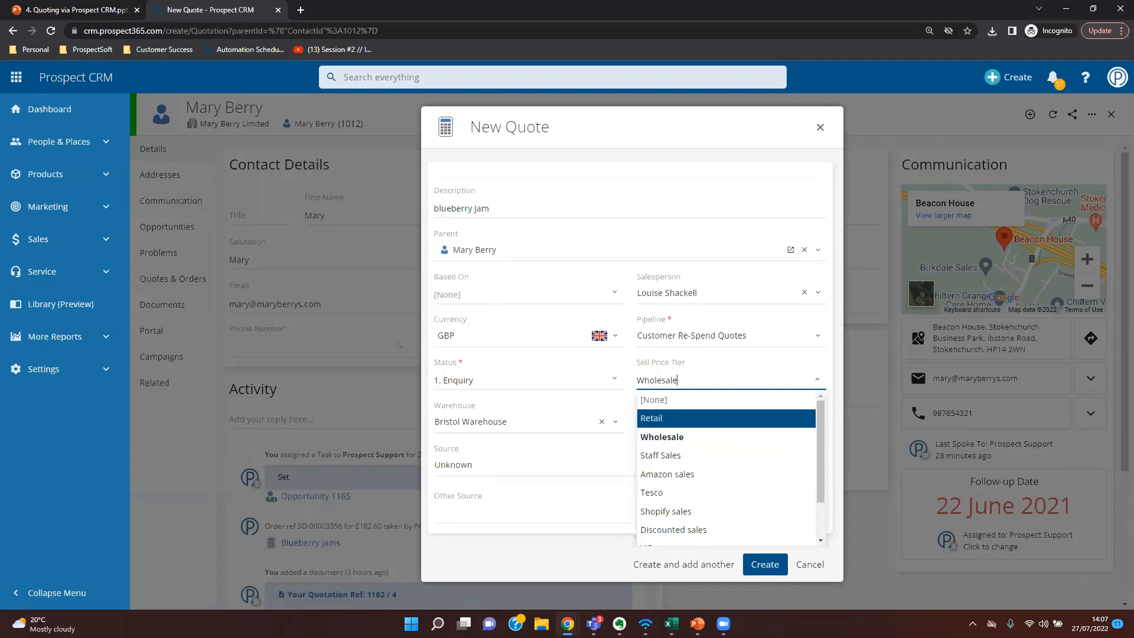
pyautogui.click(677, 446)
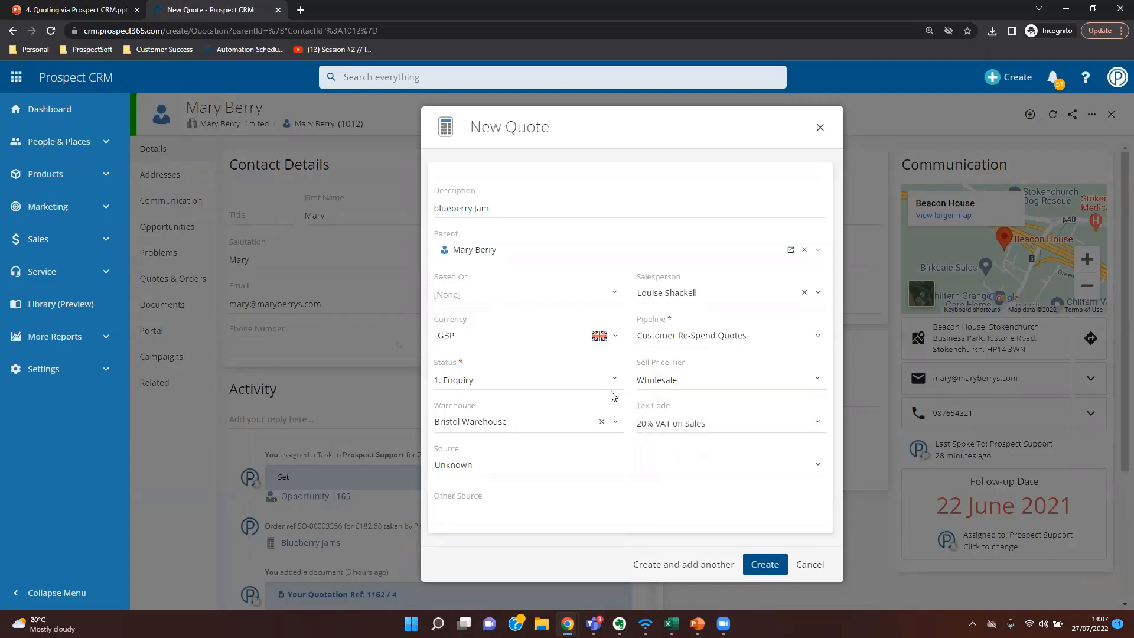
# - Set the quote's source to E-Shot with the source activity "Eshot to launch new jam" and create the quote
pyautogui.click(651, 461)
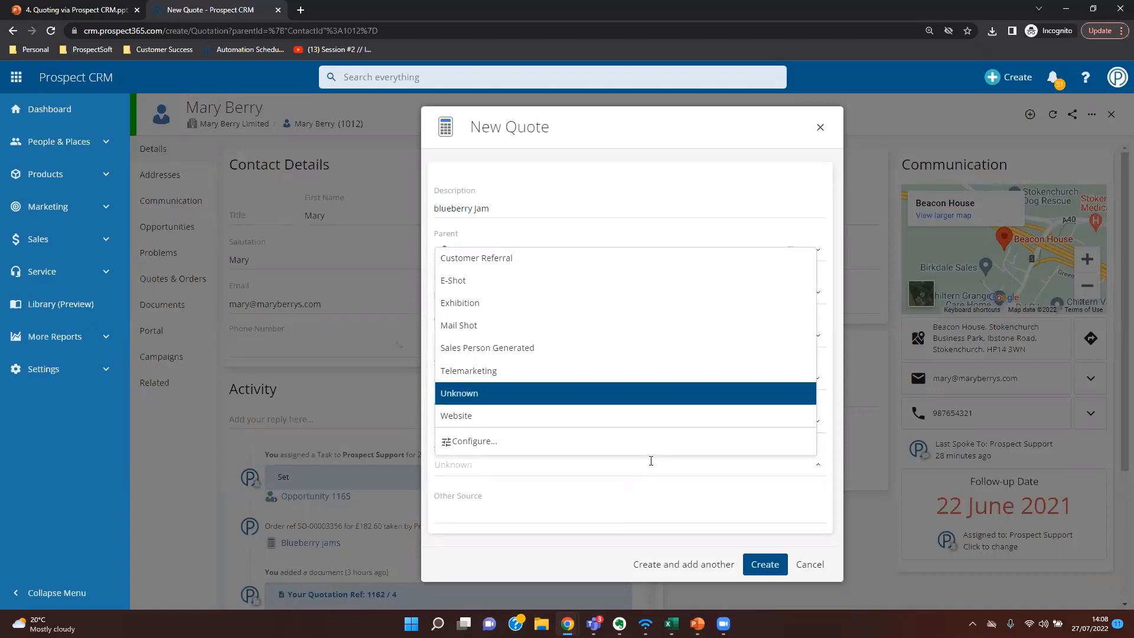
pyautogui.click(583, 287)
pyautogui.click(535, 504)
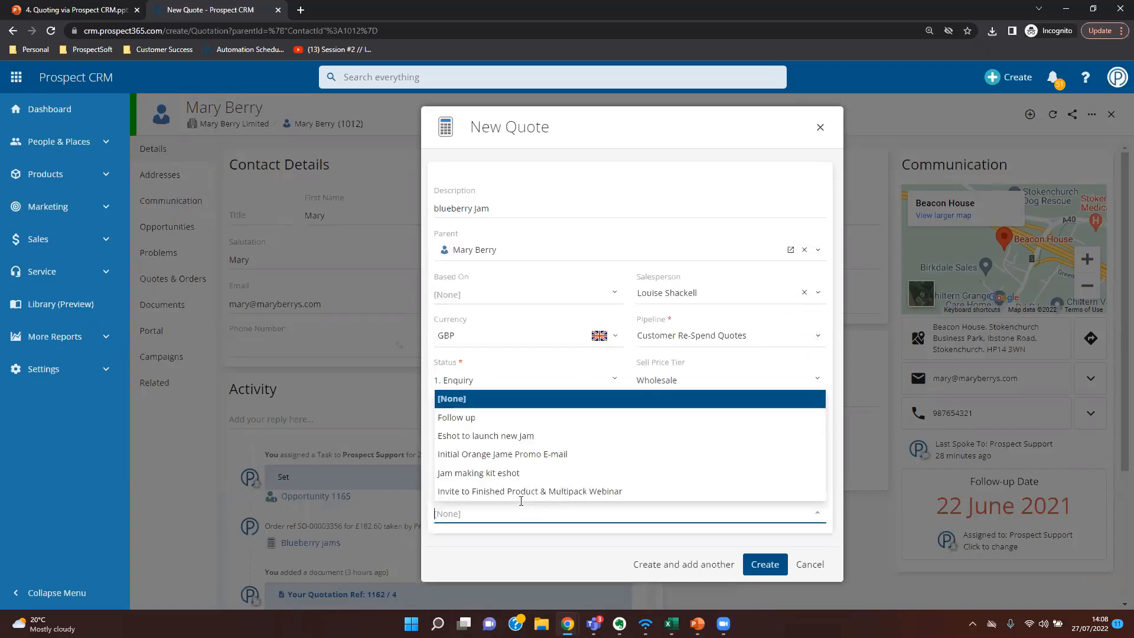
pyautogui.click(497, 437)
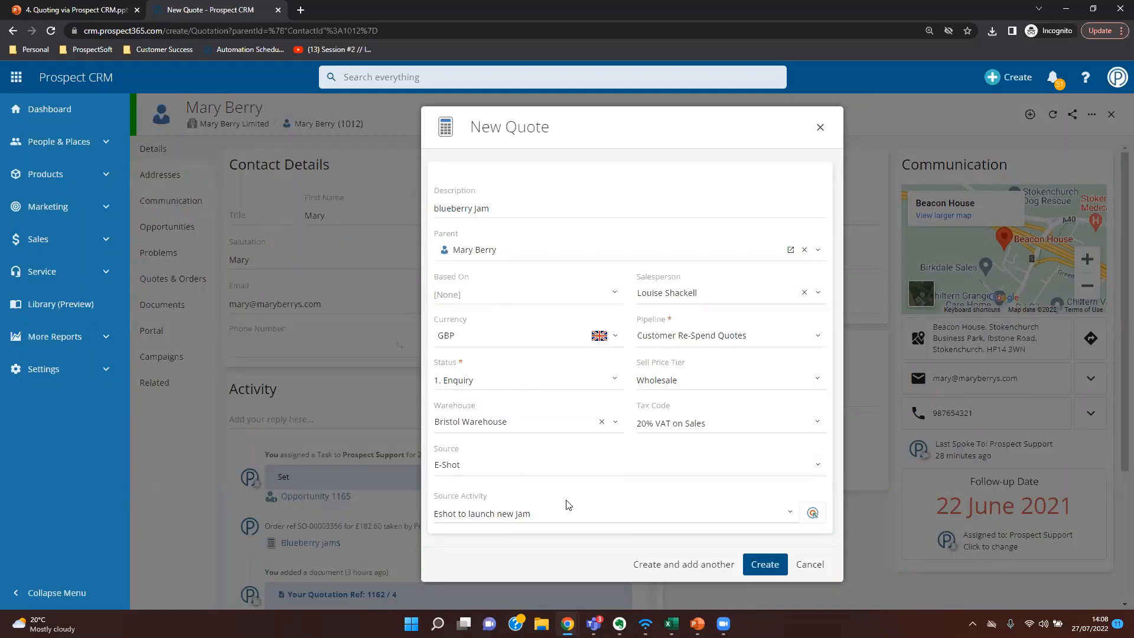
pyautogui.click(758, 565)
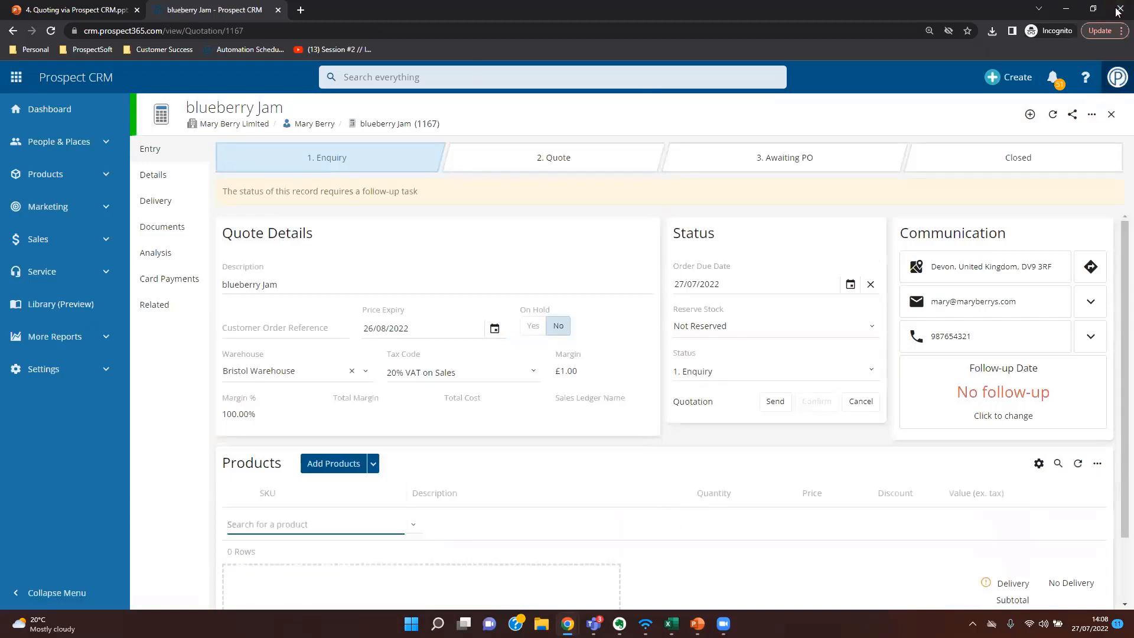
# - Add a follow-up task to the quote with the note "Task - send quote" and save it
pyautogui.click(998, 414)
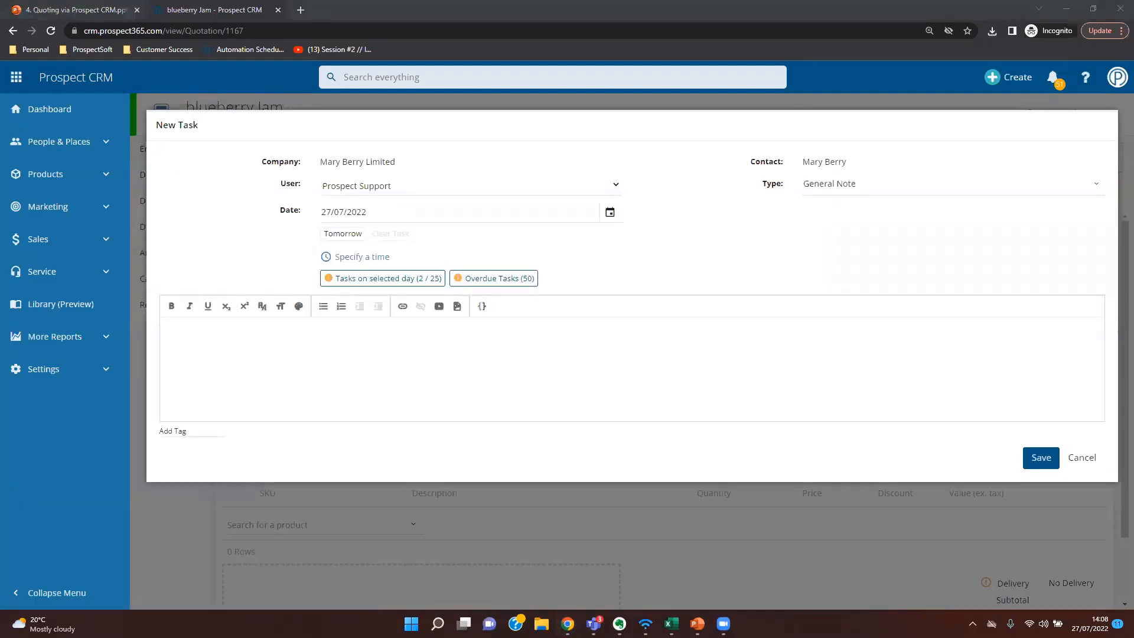
pyautogui.click(366, 347)
pyautogui.write('Task - send quio')
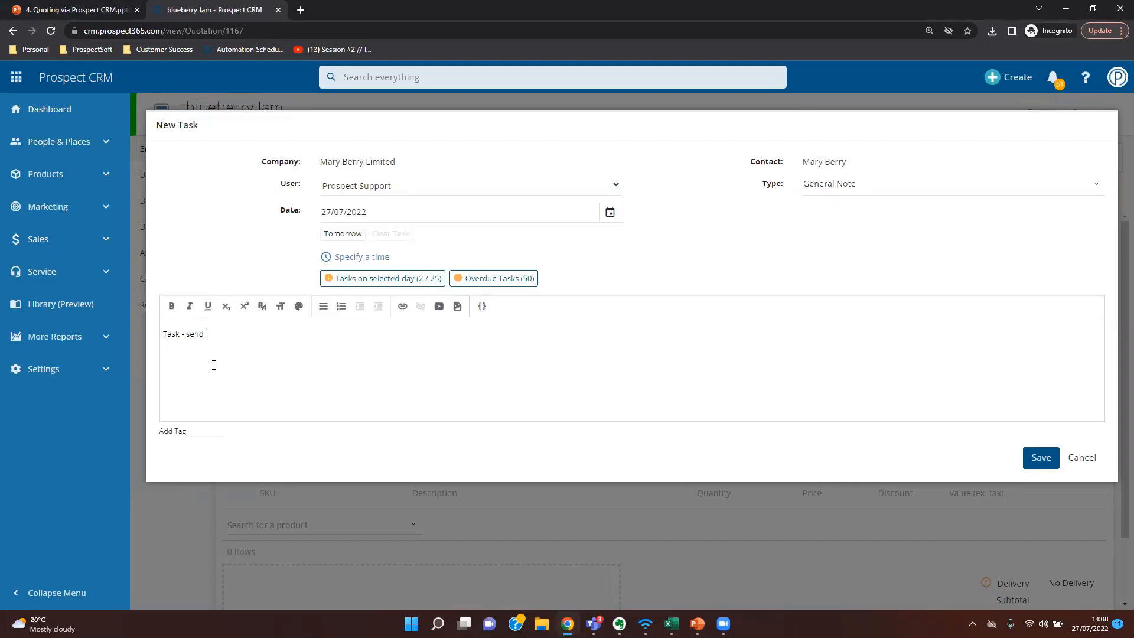
pyautogui.press('BackSpace')
pyautogui.press('BackSpace')
pyautogui.write('ote')
pyautogui.click(1038, 457)
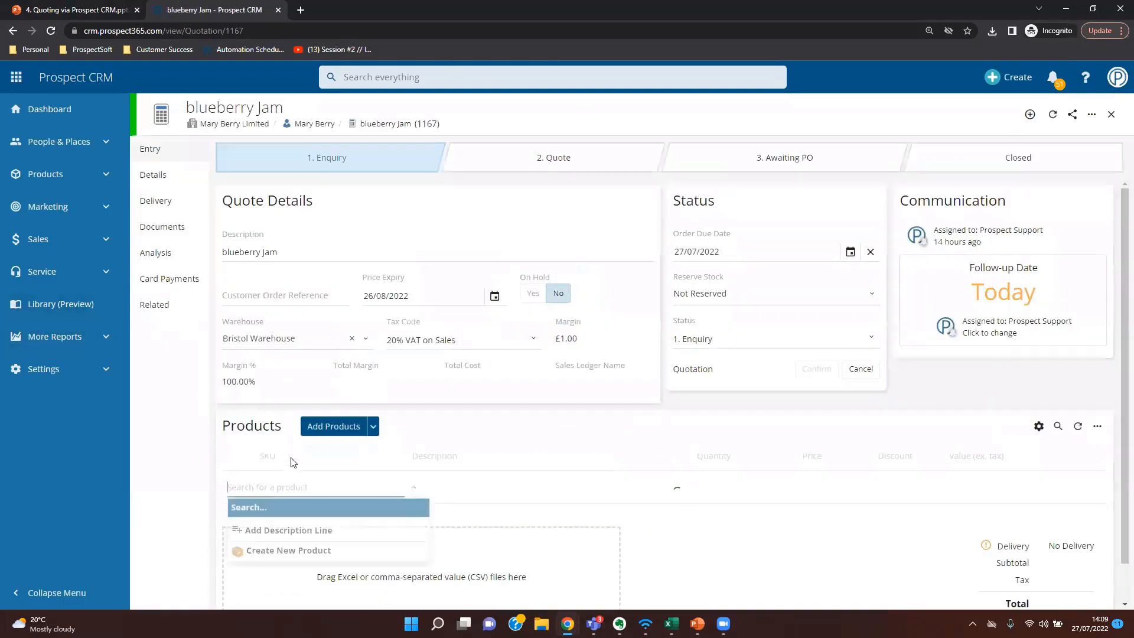
# - Search the quote's product line for "Blue" and add Blissful Blueberry Jam to the quote
pyautogui.click(281, 440)
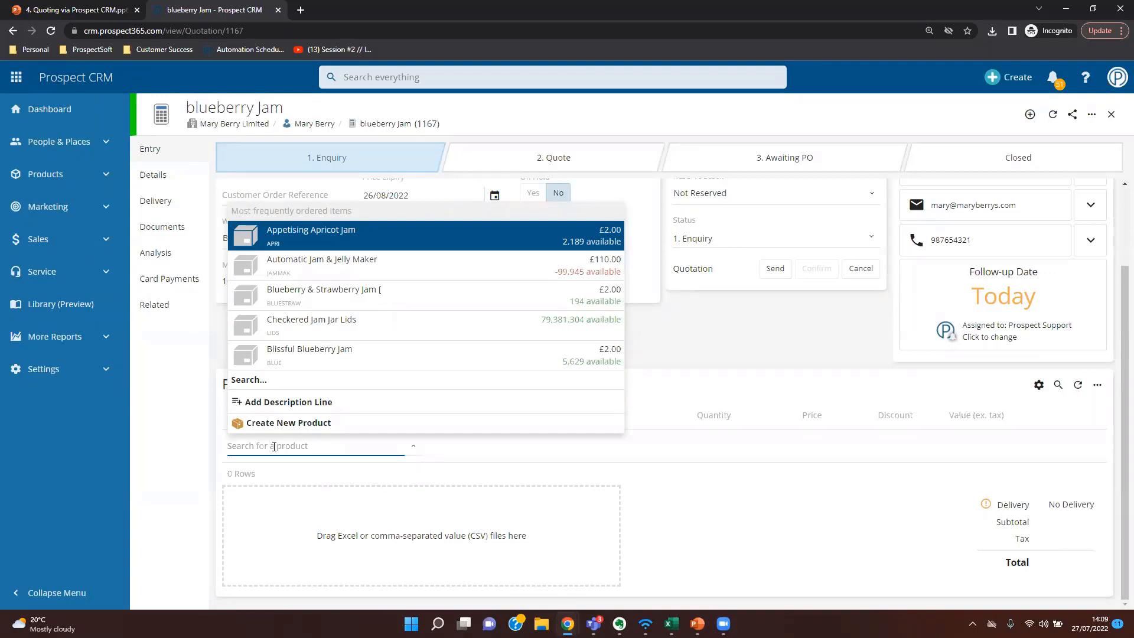
pyautogui.moveTo(353, 211); pyautogui.dragTo(232, 202)
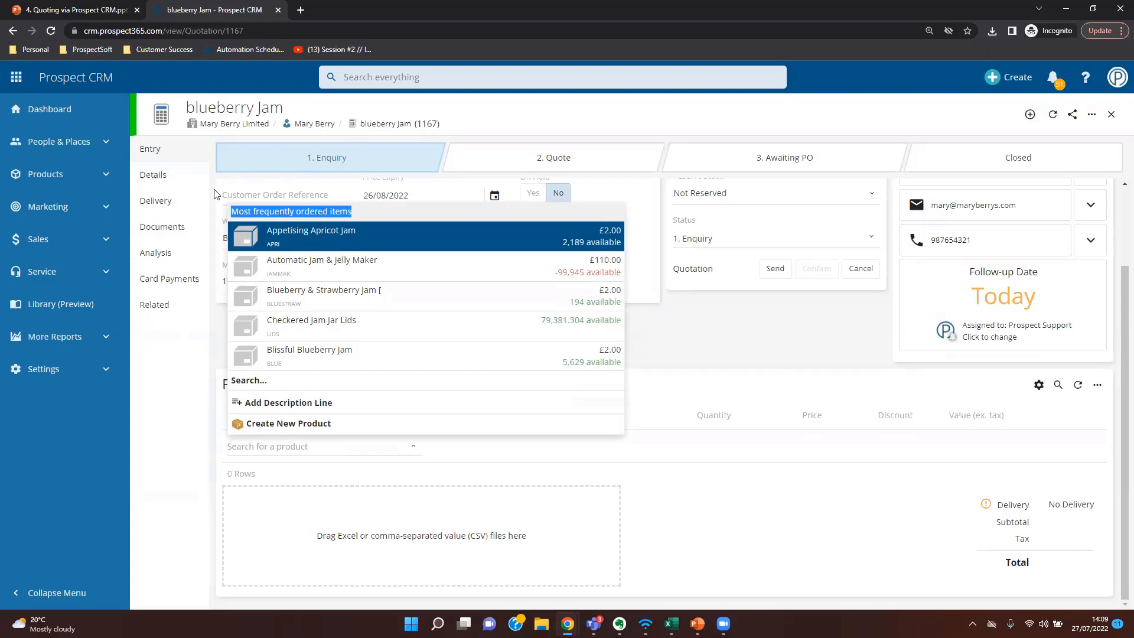
pyautogui.click(257, 454)
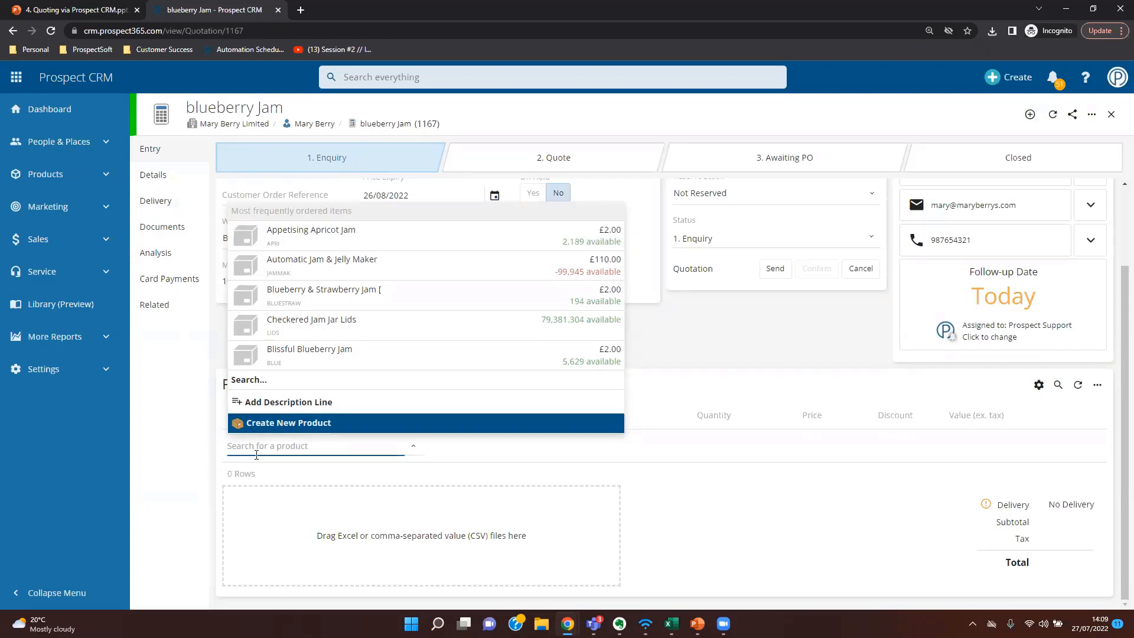
pyautogui.write('Blue')
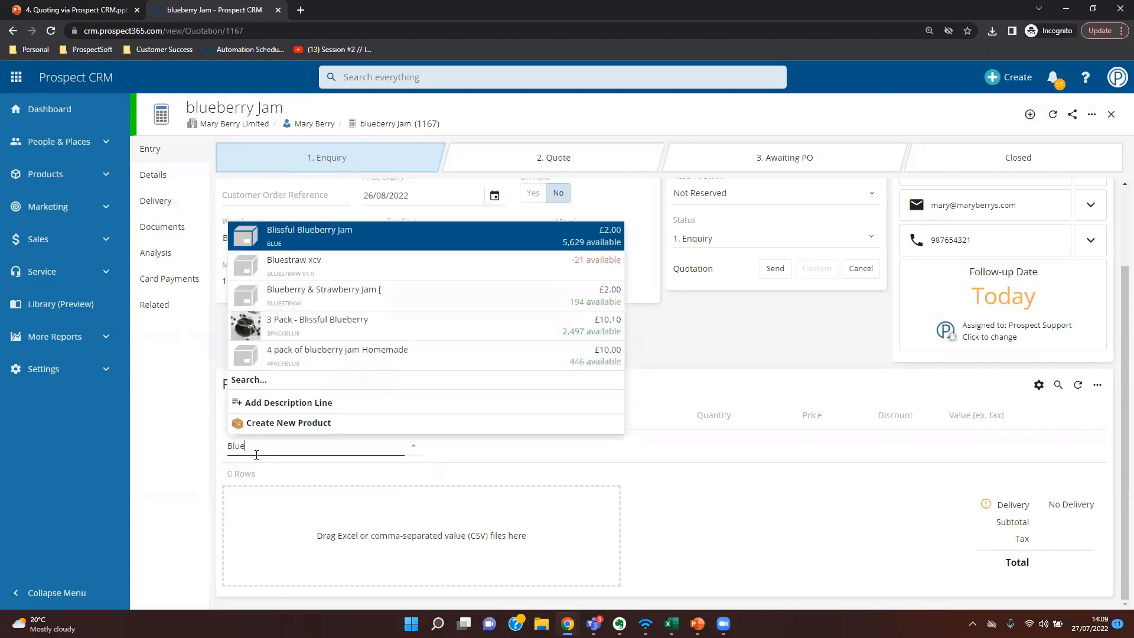
pyautogui.click(318, 243)
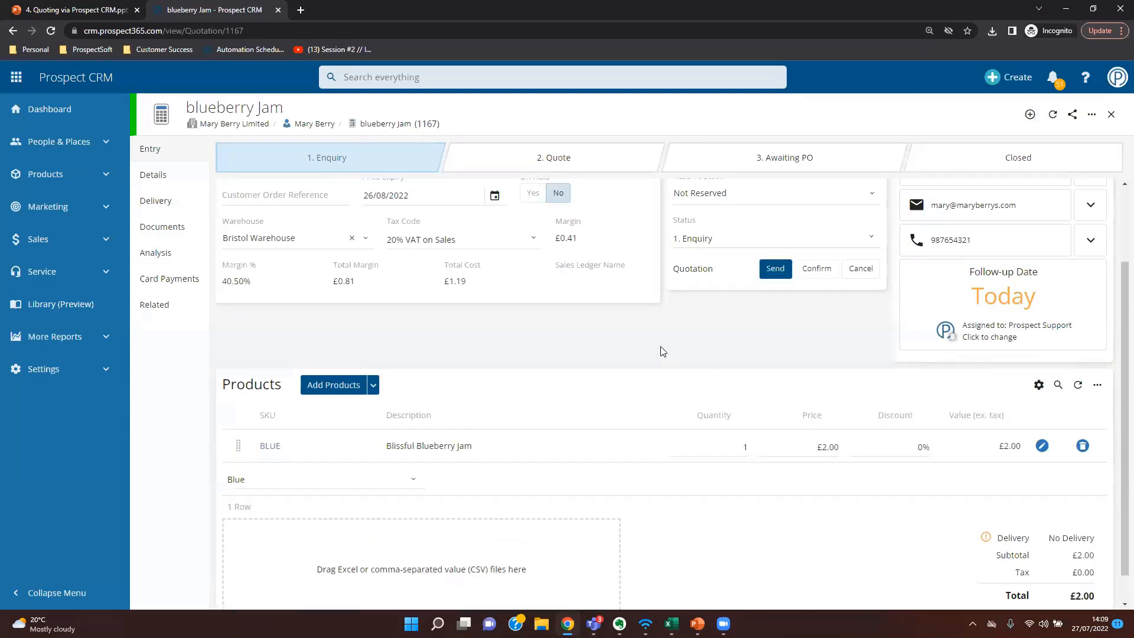
# - Clear the product line's search text, open the full product search and search all products for "blue"
pyautogui.scroll(-2, 664, 353)
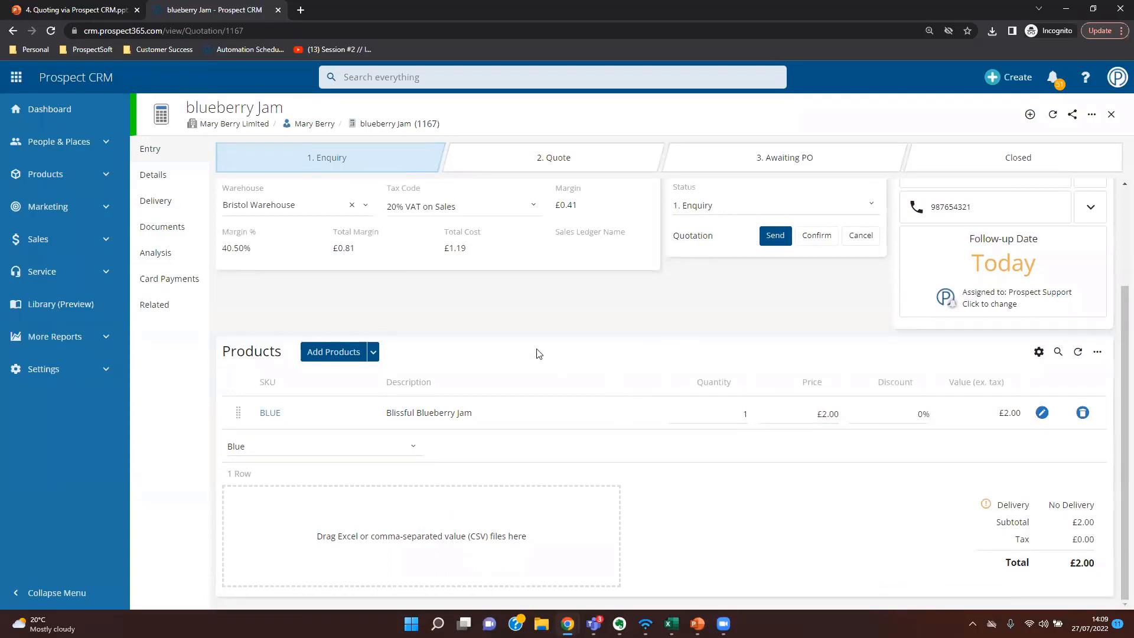
pyautogui.click(274, 446)
pyautogui.moveTo(274, 447); pyautogui.dragTo(196, 440)
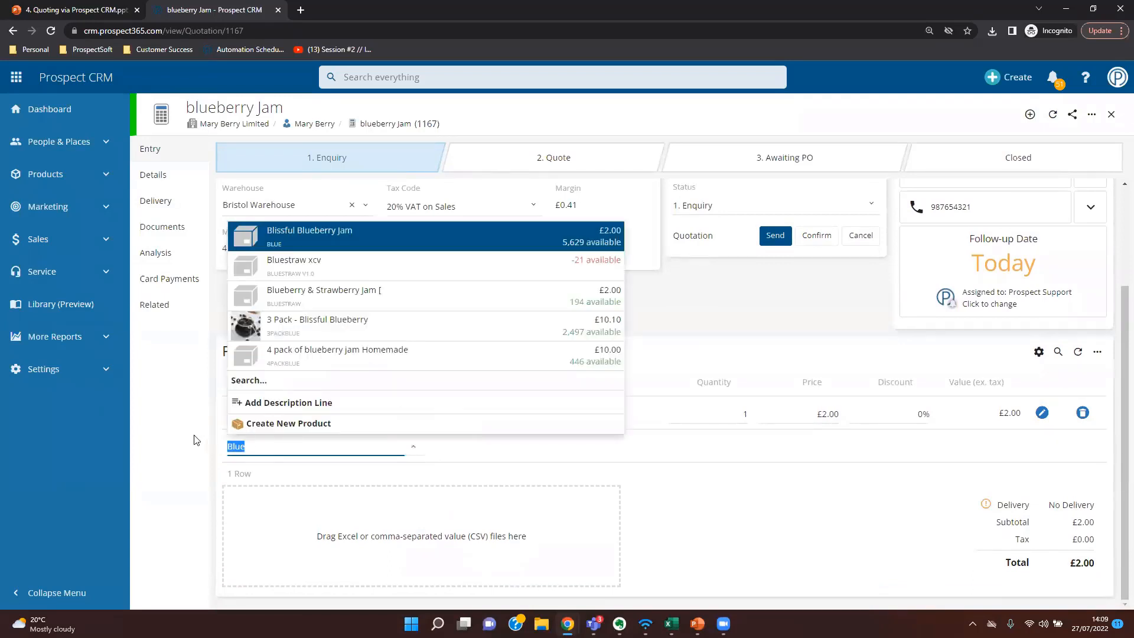
pyautogui.press('BackSpace')
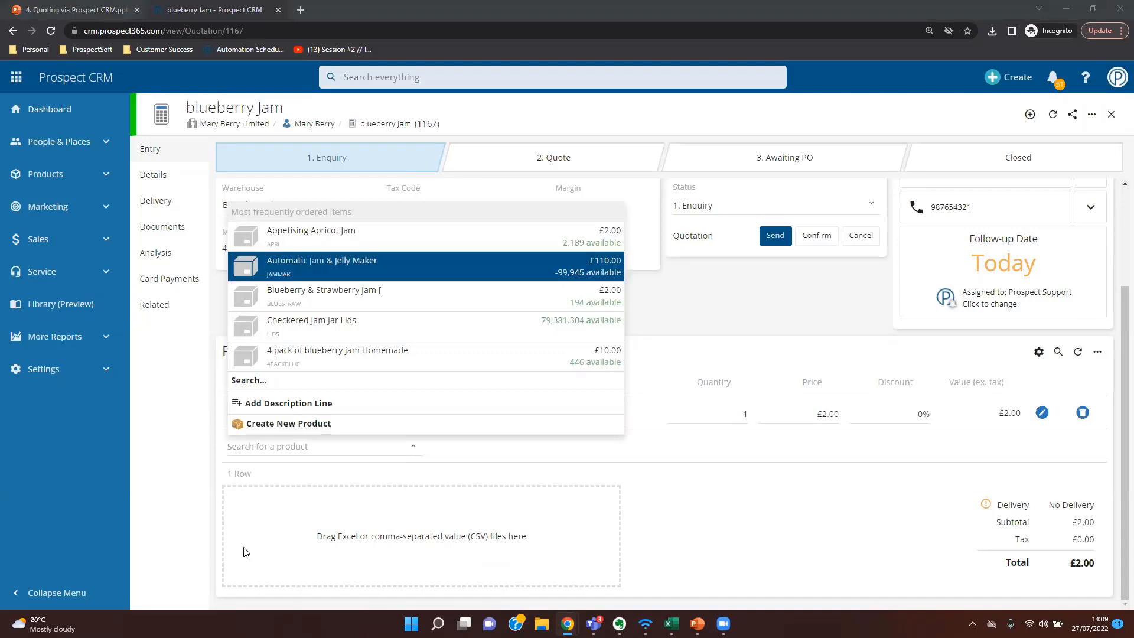
pyautogui.click(275, 387)
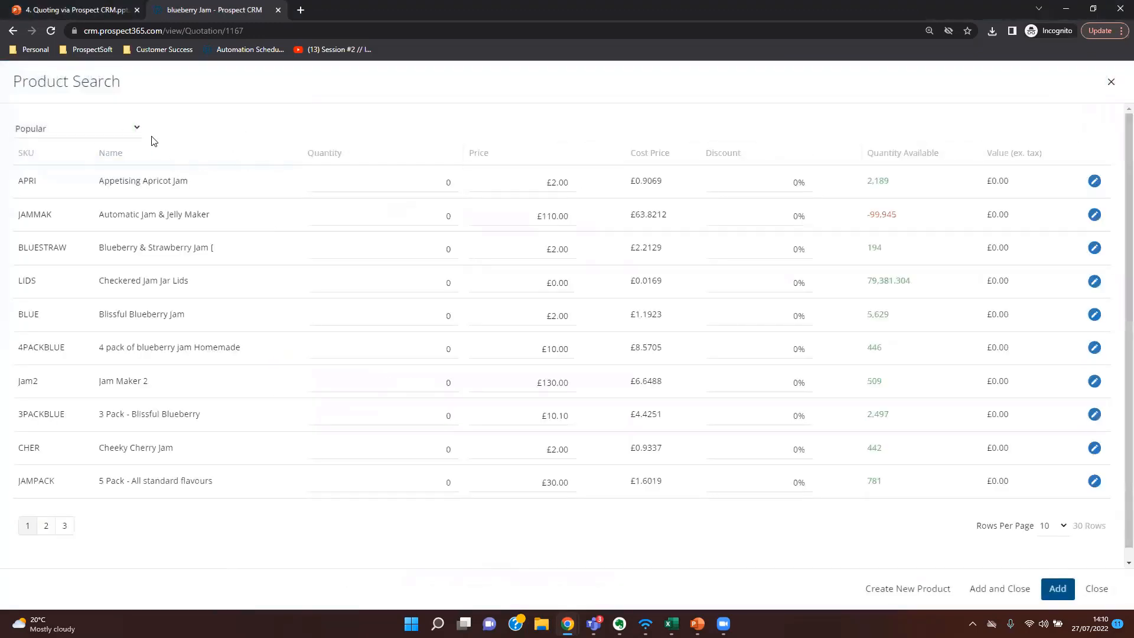
pyautogui.click(90, 127)
pyautogui.click(74, 146)
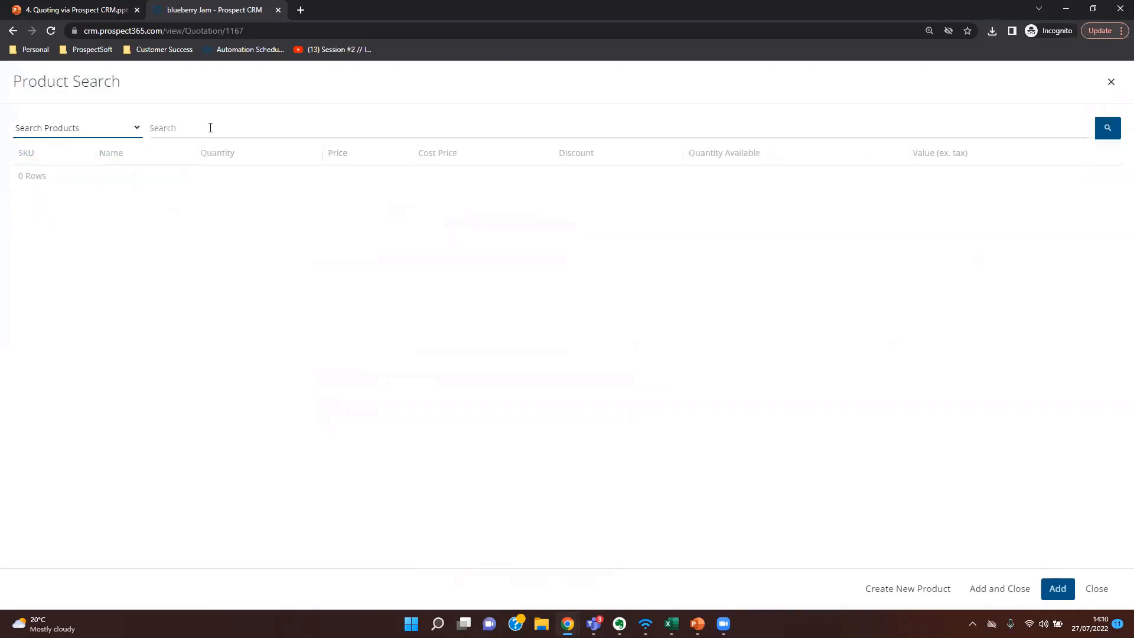
pyautogui.click(210, 128)
pyautogui.write('blue')
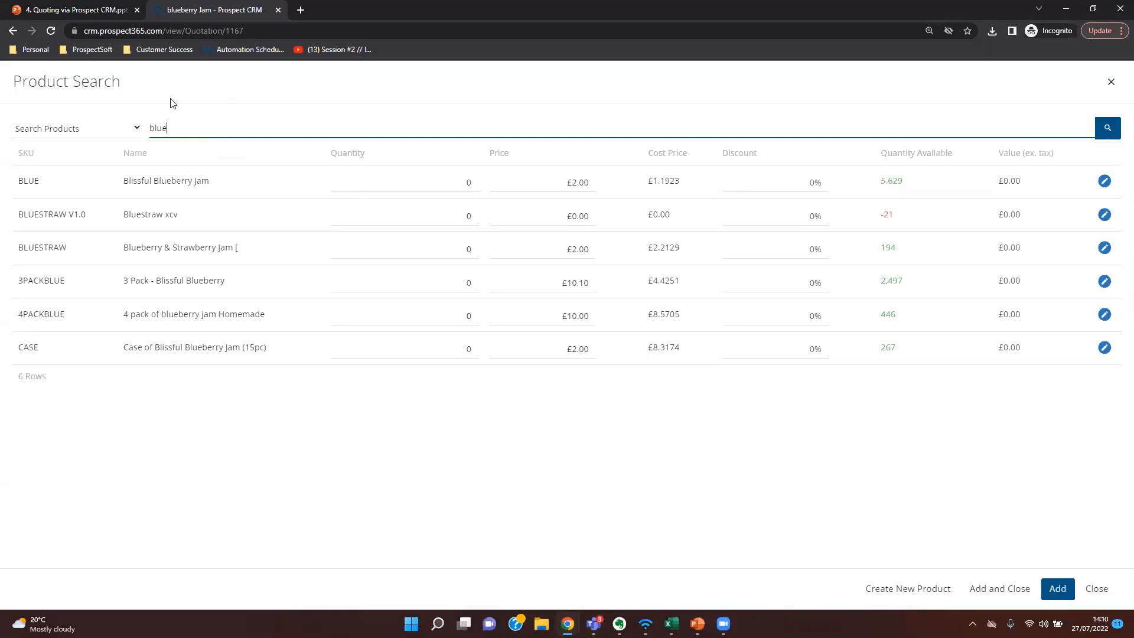
# - Add 1 Blissful Blueberry Jam, 10 Blueberry & Strawberry Jam and 5 of the 3 Pack - Blissful Blueberry to the quote and close the search
pyautogui.click(440, 179)
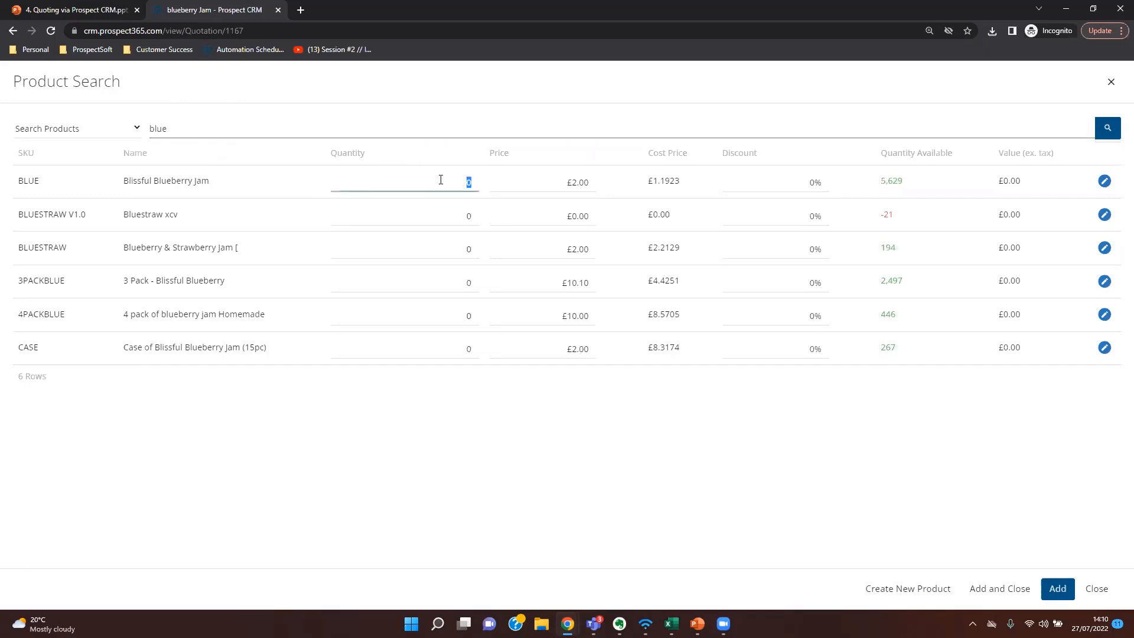
pyautogui.write('1')
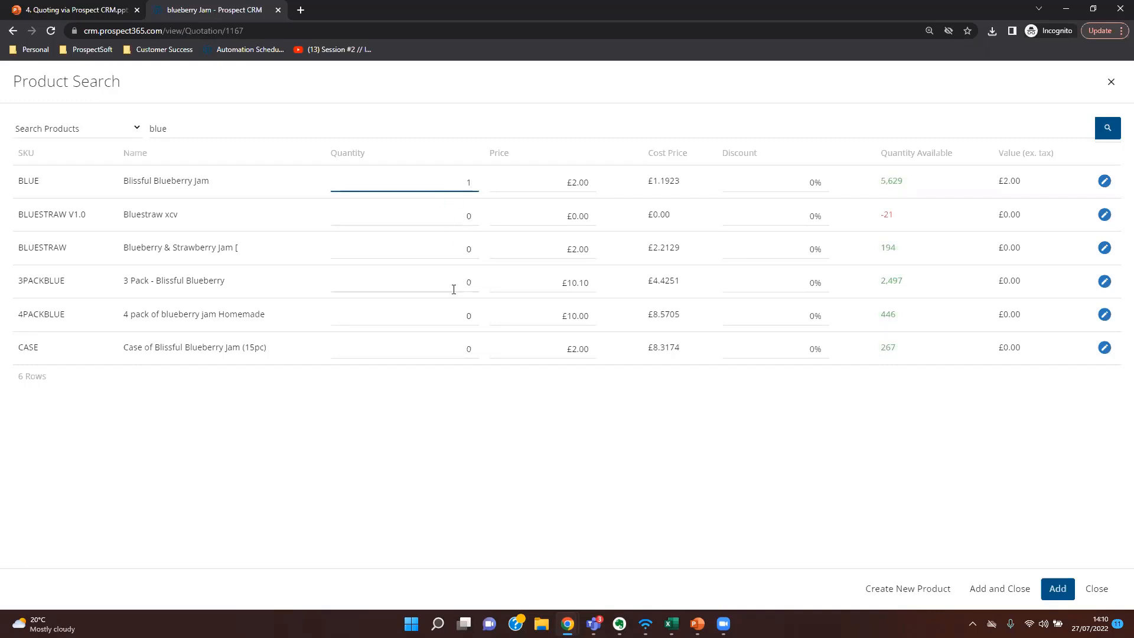
pyautogui.press('Tab')
pyautogui.press('Tab')
pyautogui.press('Tab')
pyautogui.press('Tab')
pyautogui.press('Tab')
pyautogui.press('Tab')
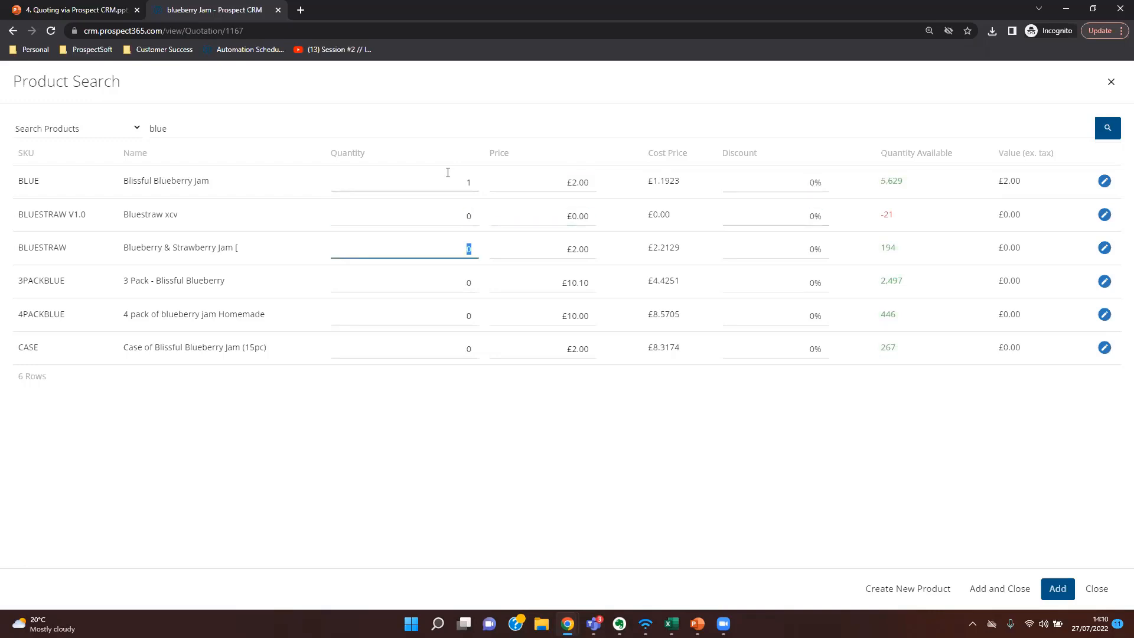
pyautogui.write('10')
pyautogui.click(457, 272)
pyautogui.write('5')
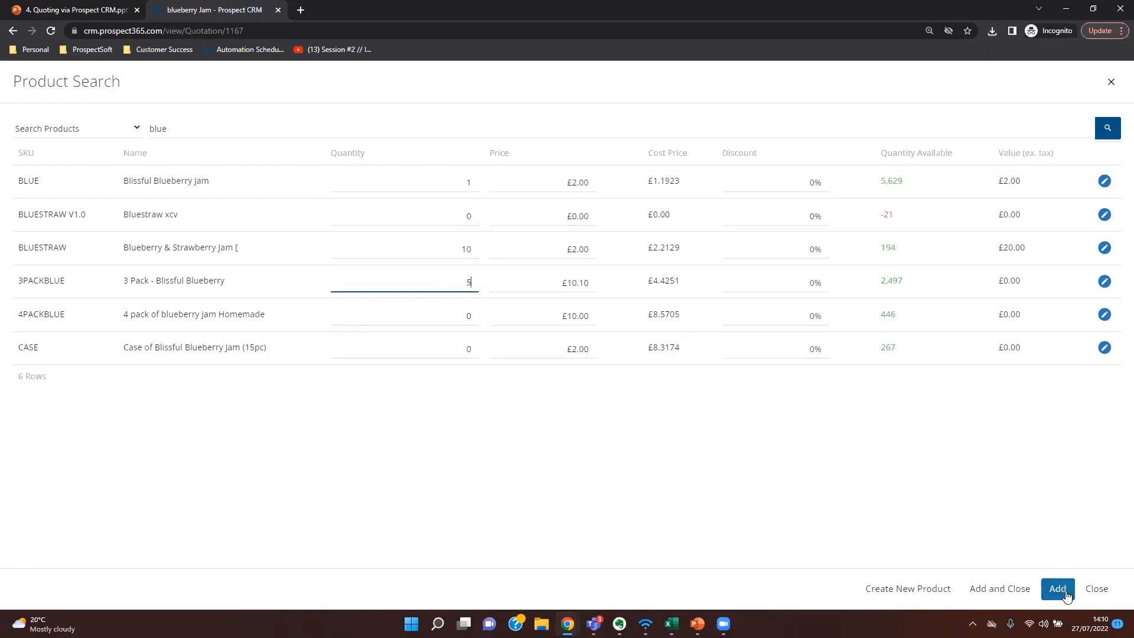
pyautogui.click(984, 591)
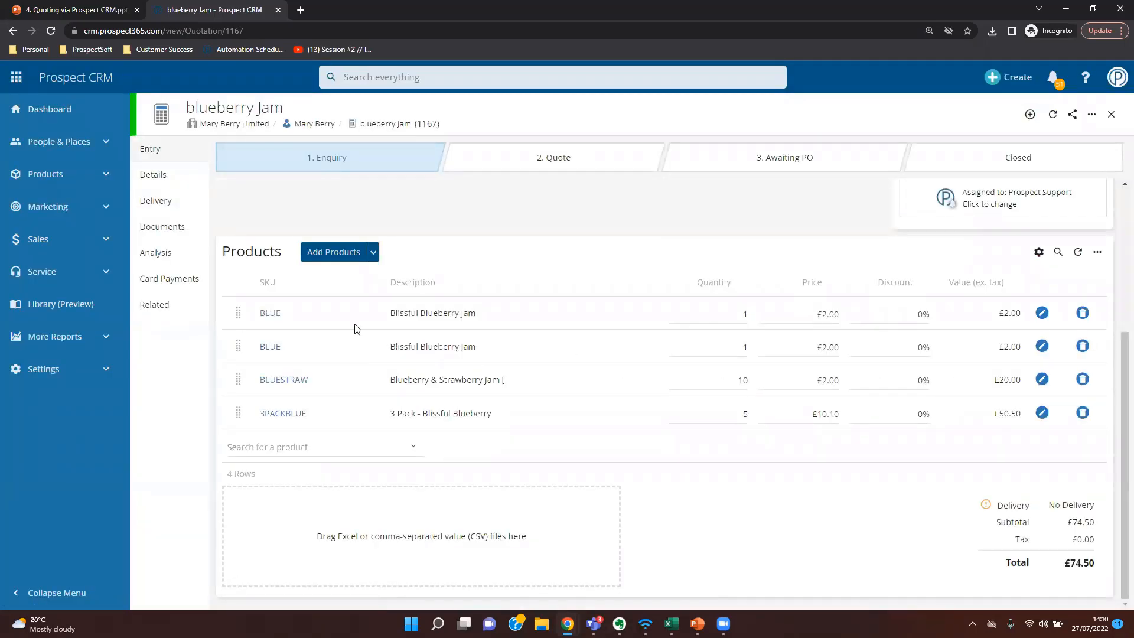
# - Open the full product search from the quote and look through the recently purchased products' costs, availability and order dates
pyautogui.click(270, 447)
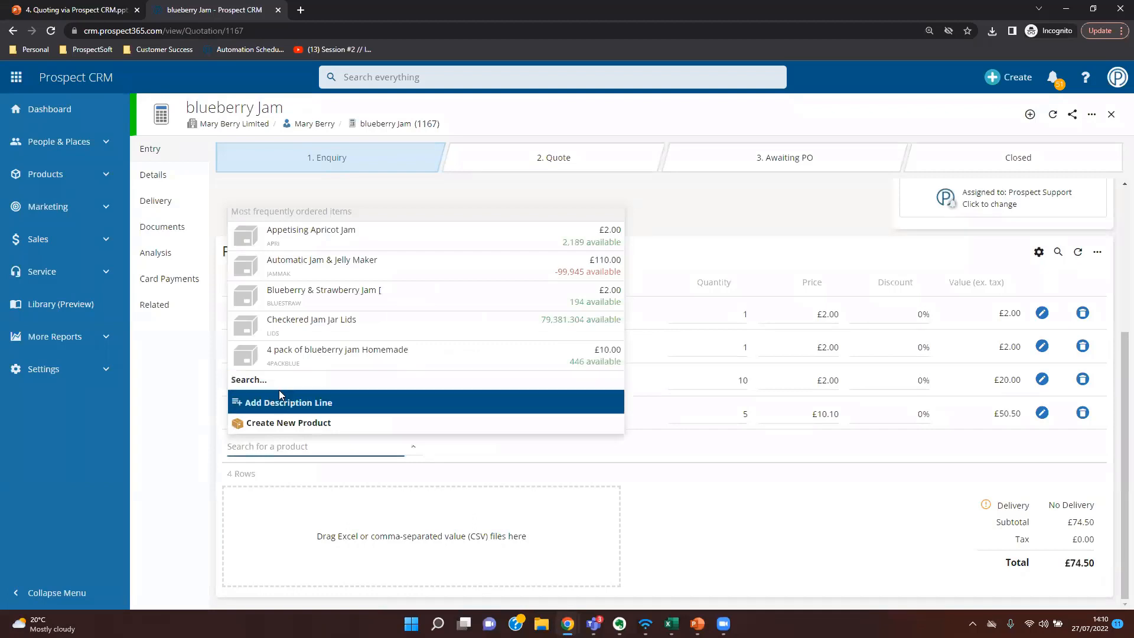
pyautogui.click(286, 381)
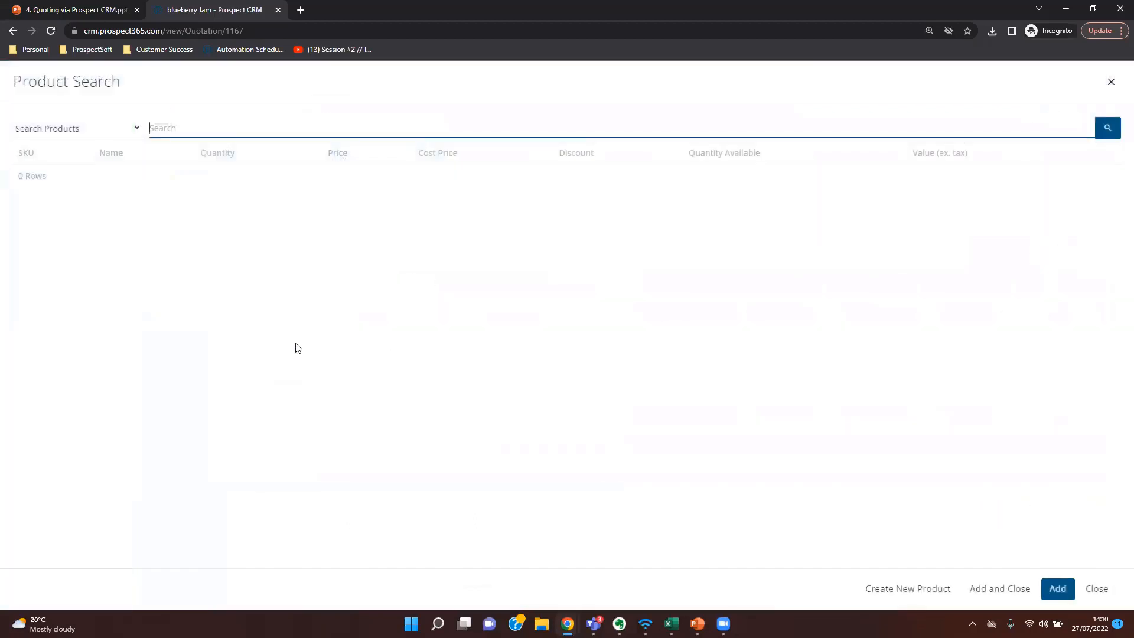
pyautogui.click(98, 130)
pyautogui.click(80, 158)
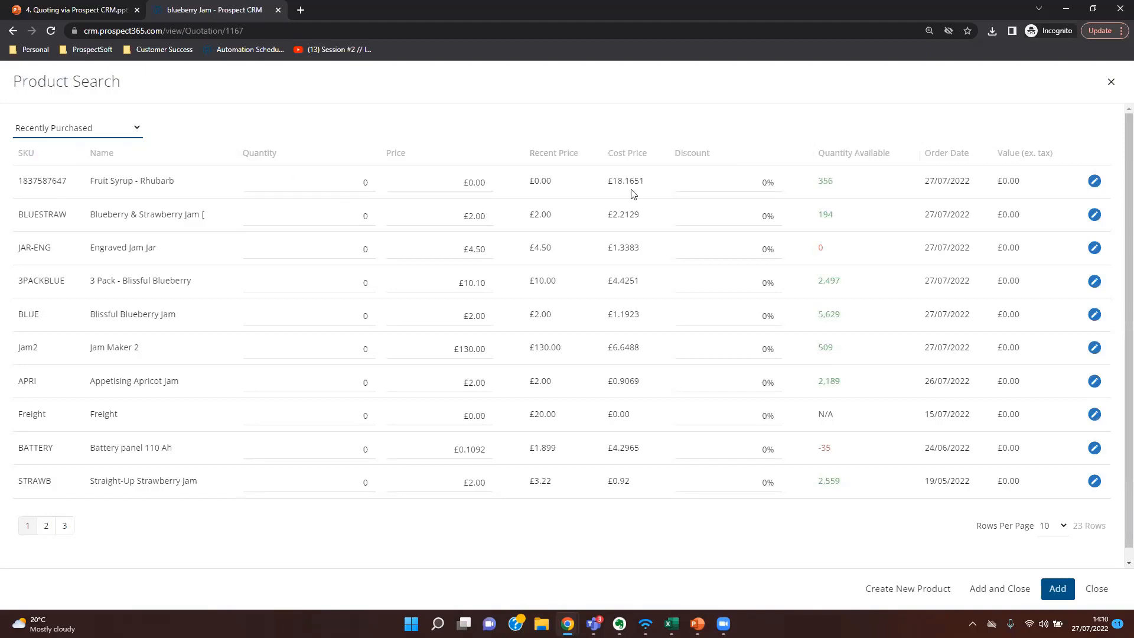
pyautogui.moveTo(834, 182); pyautogui.dragTo(803, 179)
pyautogui.moveTo(935, 182); pyautogui.dragTo(975, 186)
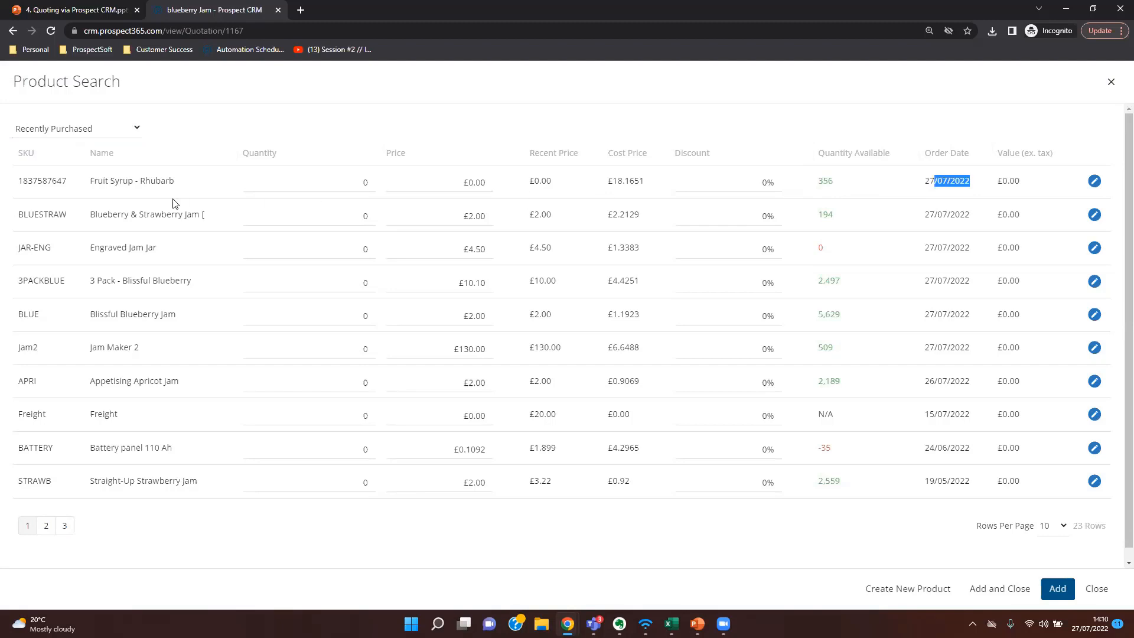
pyautogui.moveTo(123, 180); pyautogui.dragTo(182, 186)
# - List the popular products in the product search, look them over and close the search without adding any
pyautogui.click(72, 128)
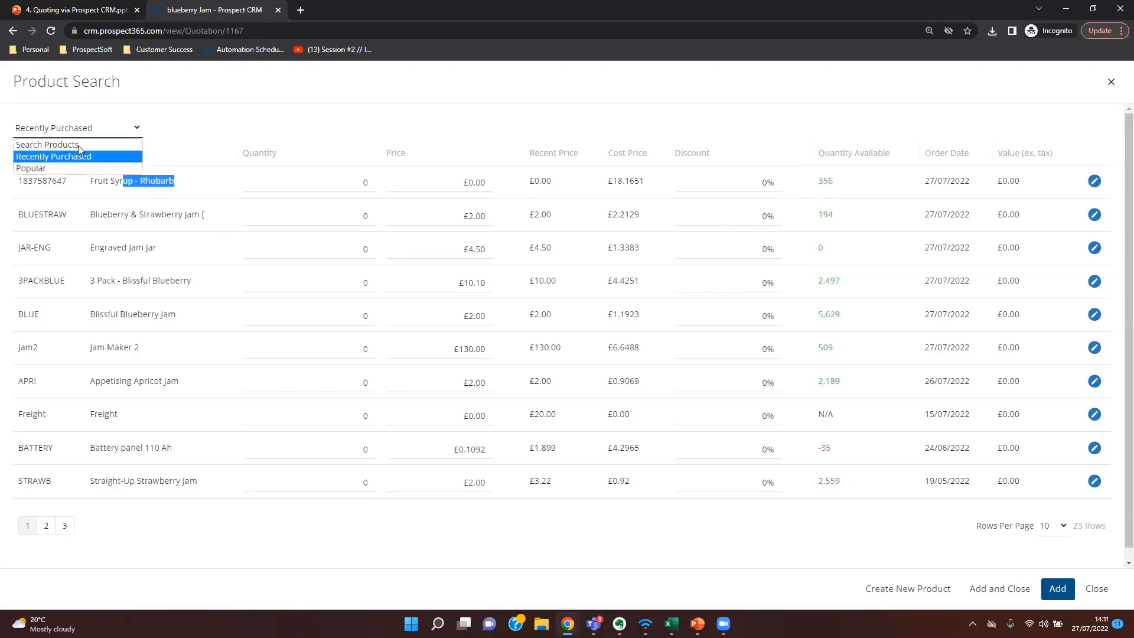
pyautogui.click(35, 168)
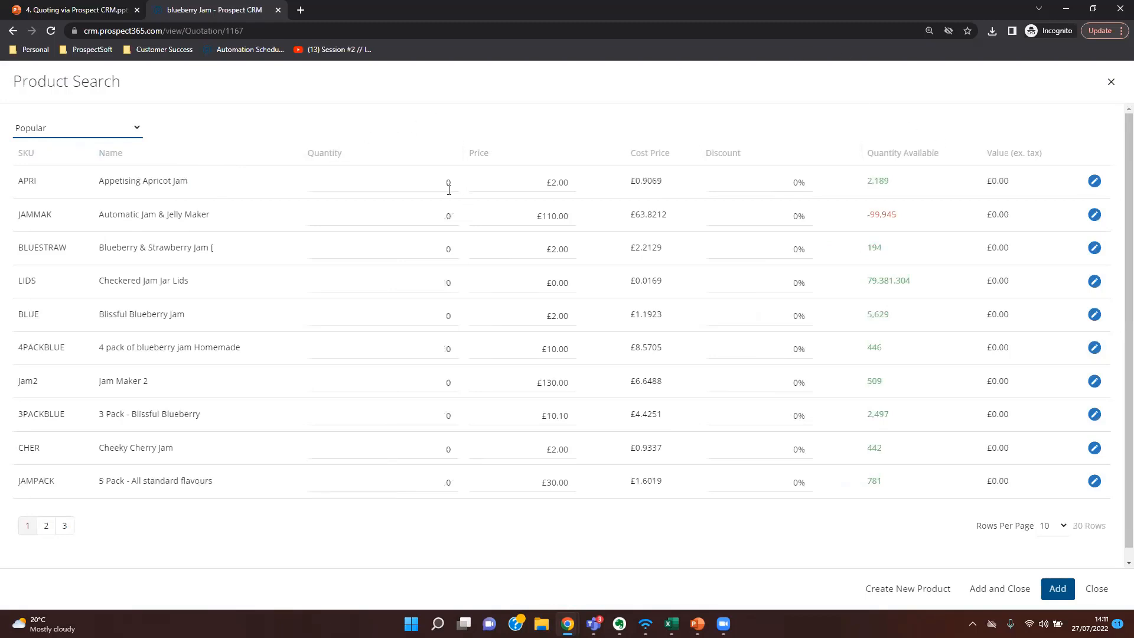
pyautogui.click(1111, 82)
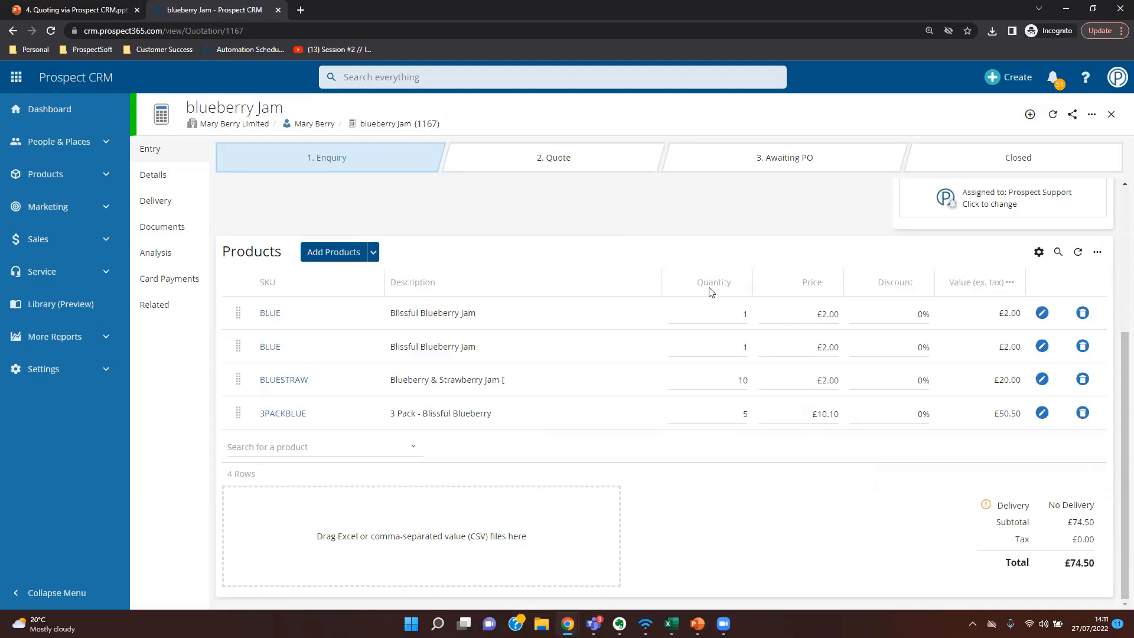
# - Set the quantity of the first Blissful Blueberry Jam line to 20
pyautogui.click(729, 307)
pyautogui.write('20')
pyautogui.press('Return')
pyautogui.doubleClick(753, 312)
pyautogui.click(856, 248)
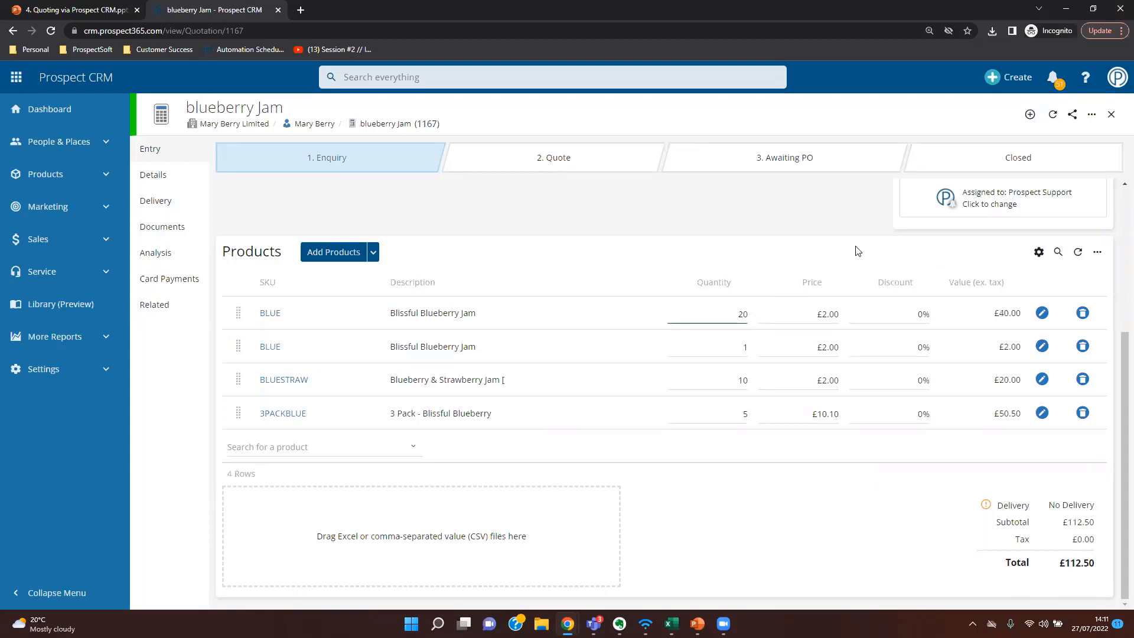
# - Apply a 10% discount to the first Blissful Blueberry Jam line and check the line value and quote total
pyautogui.click(900, 310)
pyautogui.write('10')
pyautogui.click(893, 258)
pyautogui.moveTo(992, 314); pyautogui.dragTo(1022, 313)
pyautogui.moveTo(1061, 563); pyautogui.dragTo(1093, 560)
# - Open the first Blissful Blueberry Jam line's details and examine its margin, available stock and stock by warehouse
pyautogui.click(1042, 313)
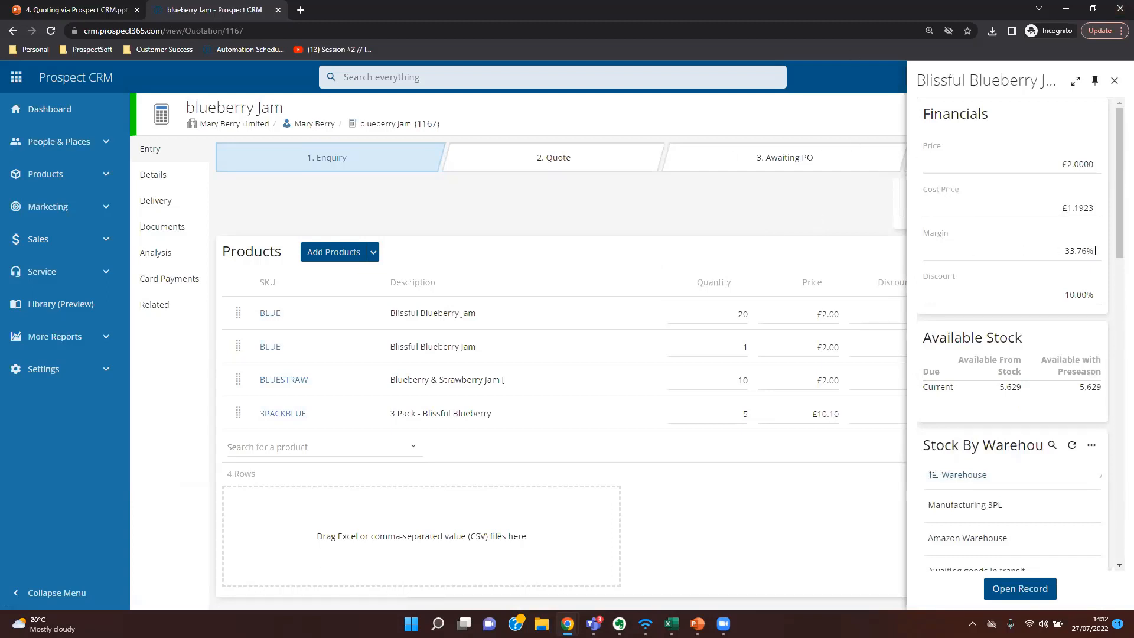
pyautogui.scroll(-2, 1076, 257)
pyautogui.moveTo(982, 287); pyautogui.dragTo(1116, 280)
pyautogui.scroll(-5, 1046, 299)
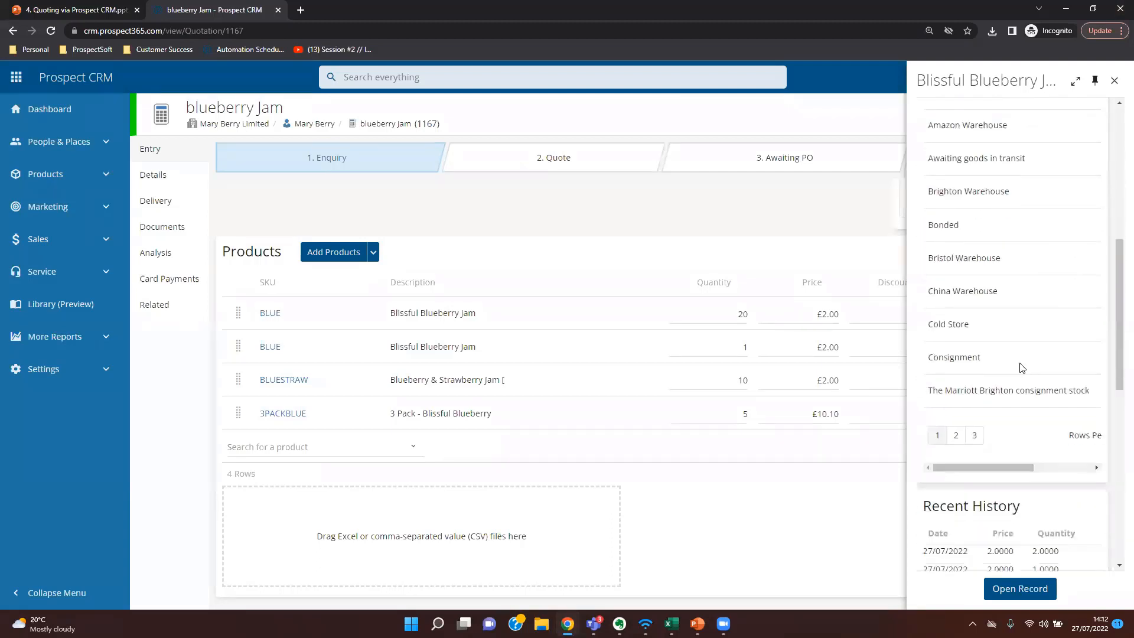
pyautogui.moveTo(996, 466); pyautogui.dragTo(1057, 471)
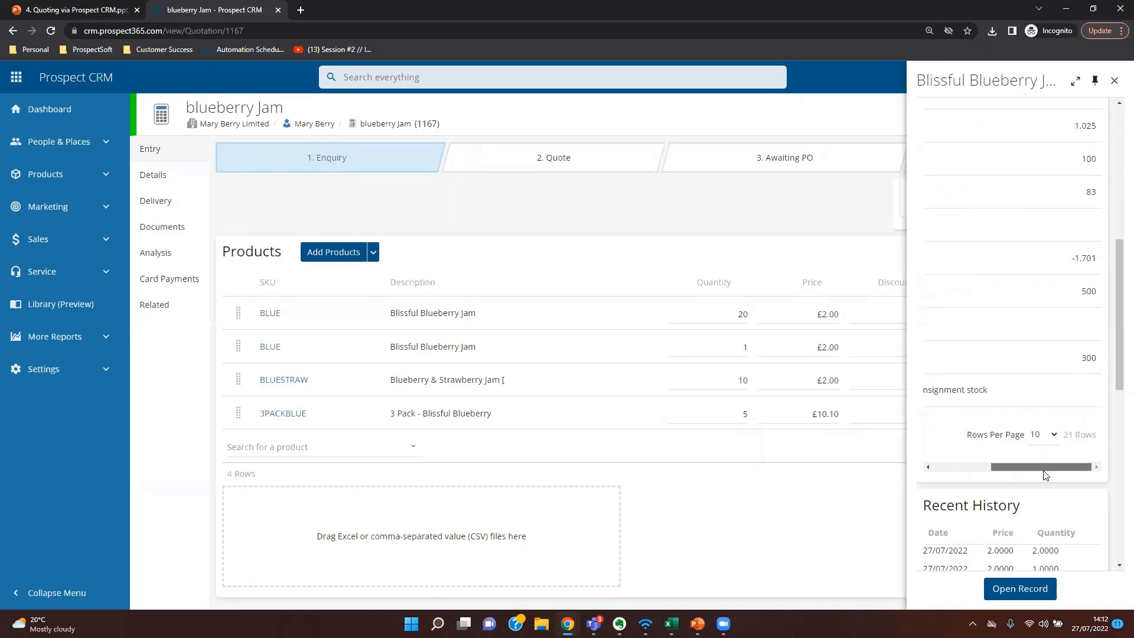
pyautogui.moveTo(1042, 467); pyautogui.dragTo(983, 467)
pyautogui.scroll(-3, 998, 310)
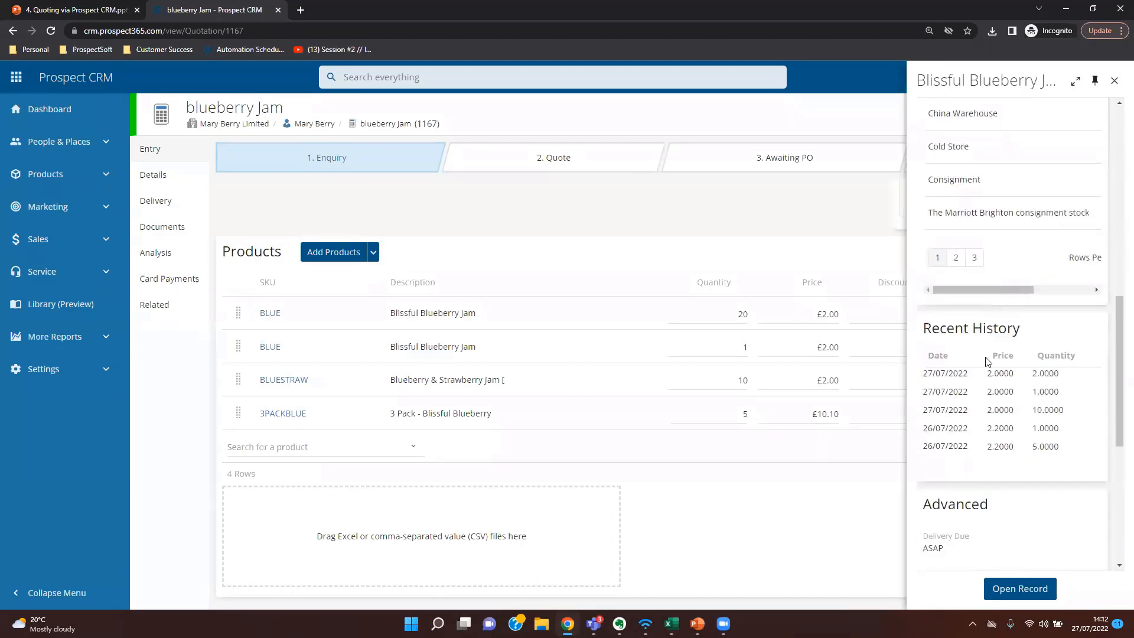
# - Examine the jam line's recent history, extended description and tax code options, and close its details
pyautogui.moveTo(923, 353); pyautogui.dragTo(1088, 374)
pyautogui.scroll(-6, 985, 300)
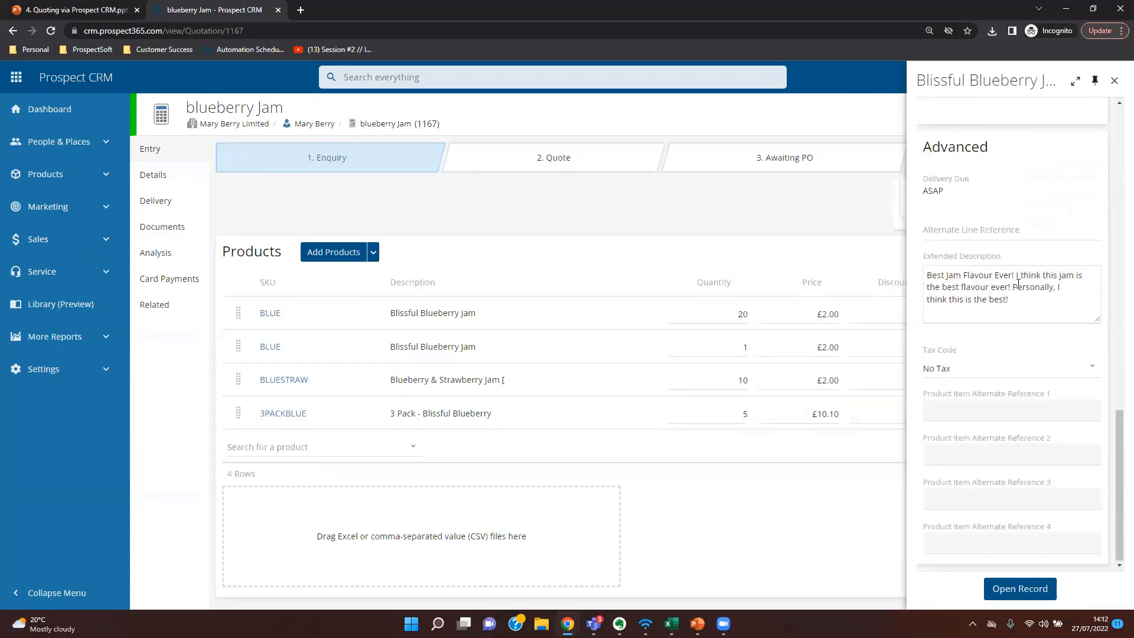
pyautogui.moveTo(1009, 300); pyautogui.dragTo(927, 278)
pyautogui.click(1000, 371)
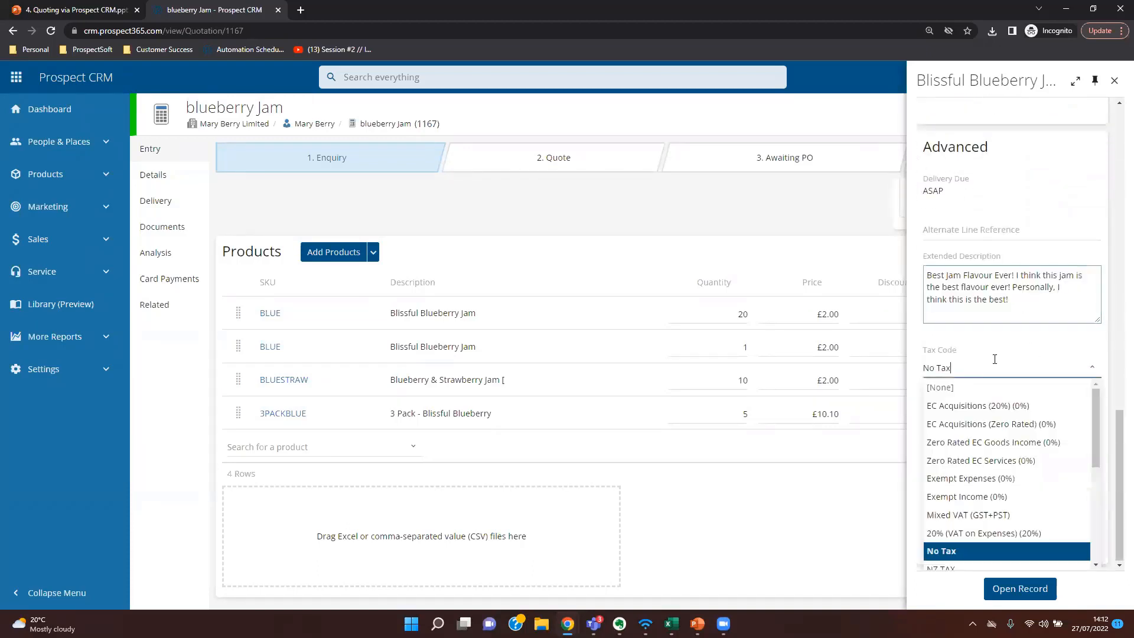
pyautogui.click(989, 338)
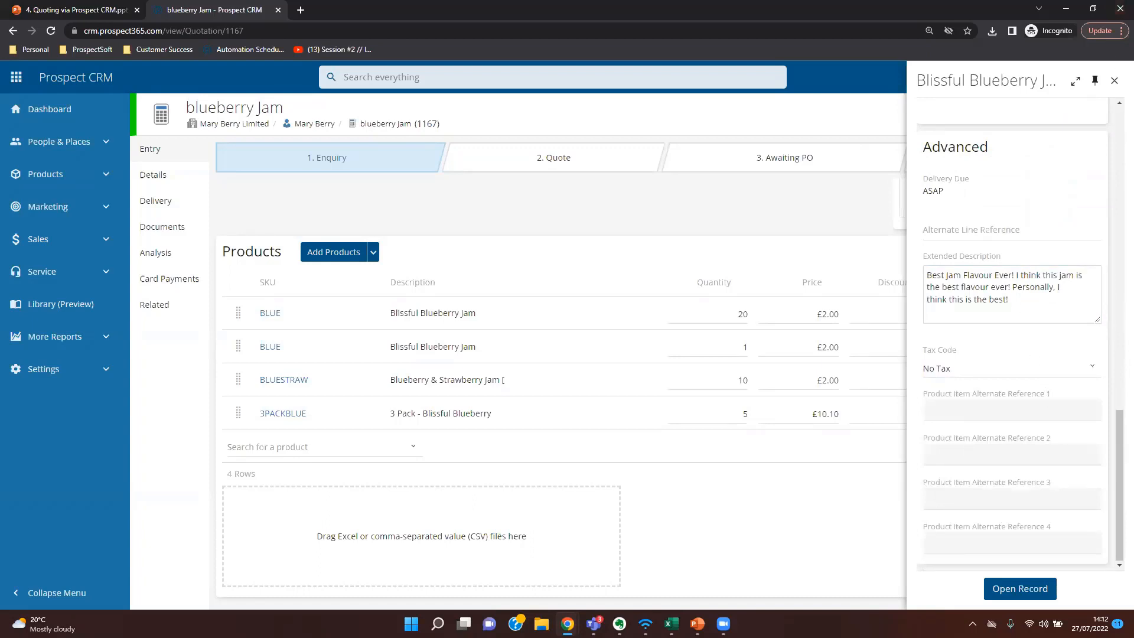
pyautogui.click(529, 188)
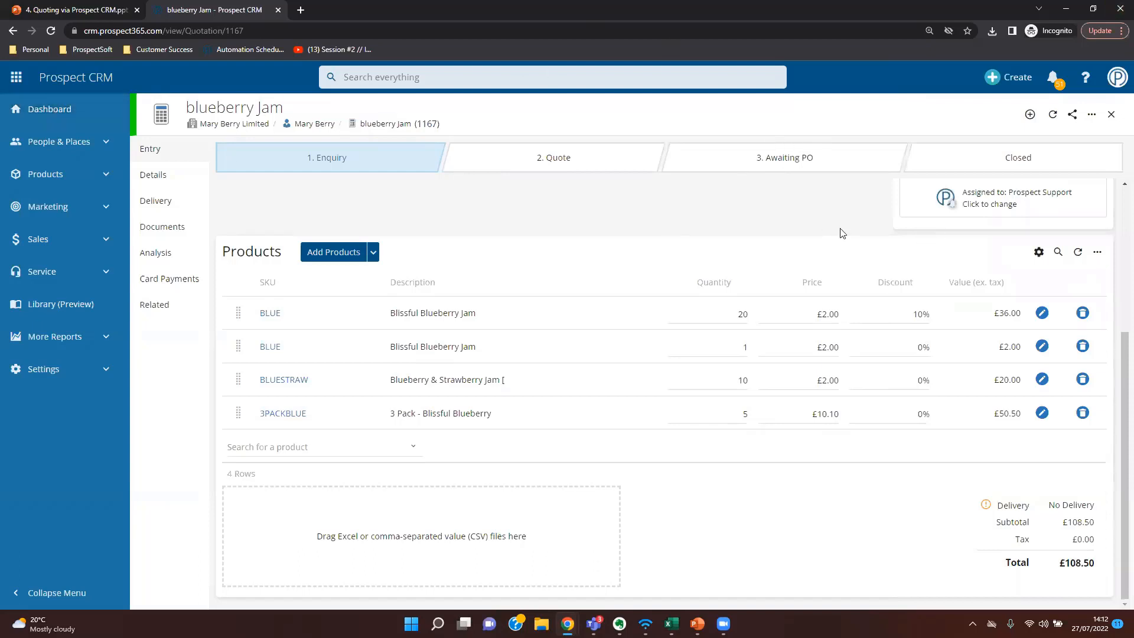
# - Start an email to the quote's contact and apply the Quote Email template
pyautogui.scroll(2, 703, 216)
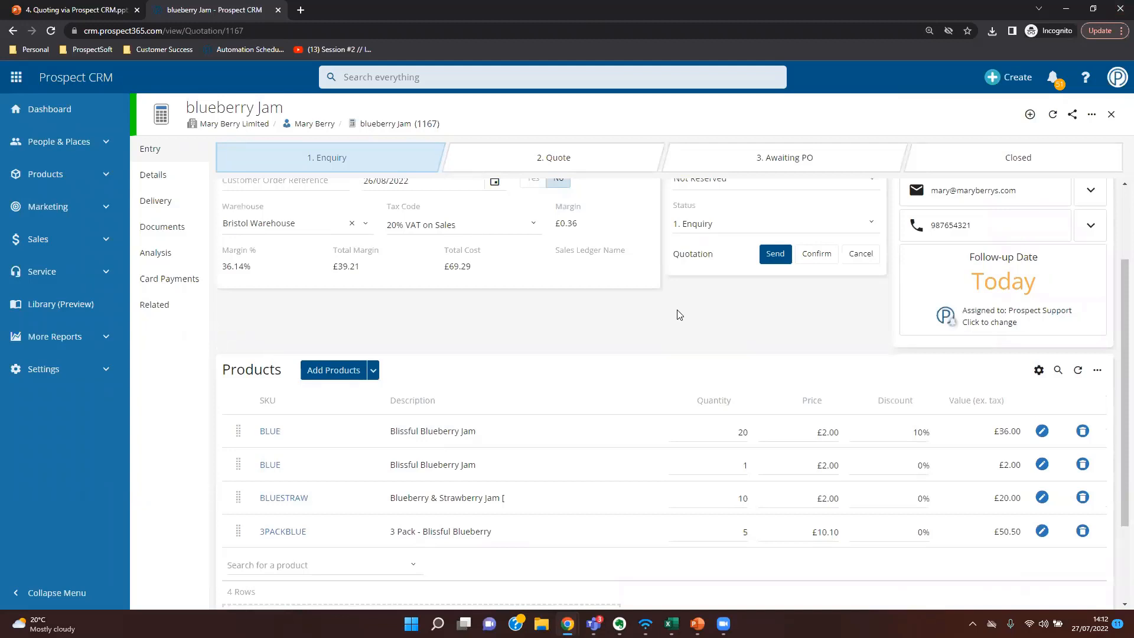
pyautogui.scroll(3, 679, 315)
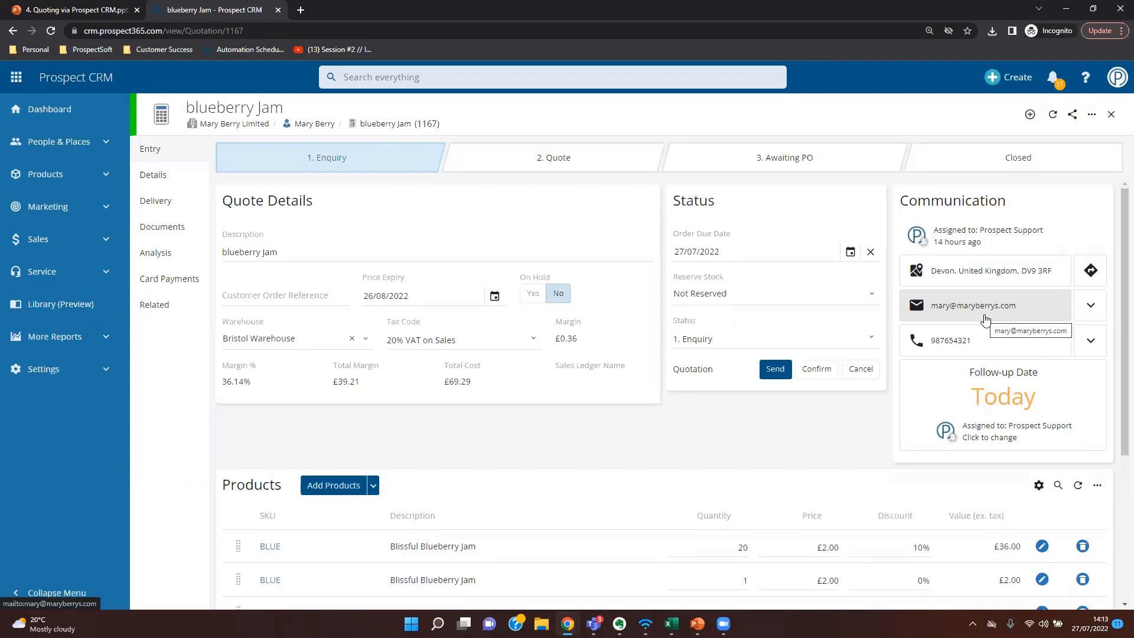
pyautogui.click(985, 320)
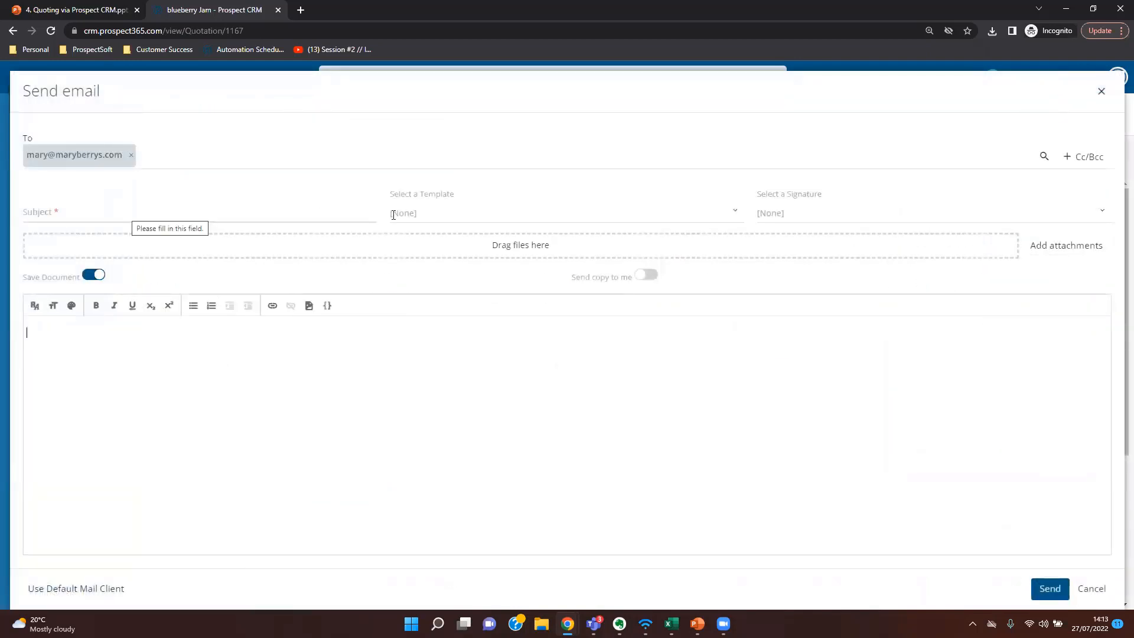
pyautogui.click(157, 215)
pyautogui.click(435, 215)
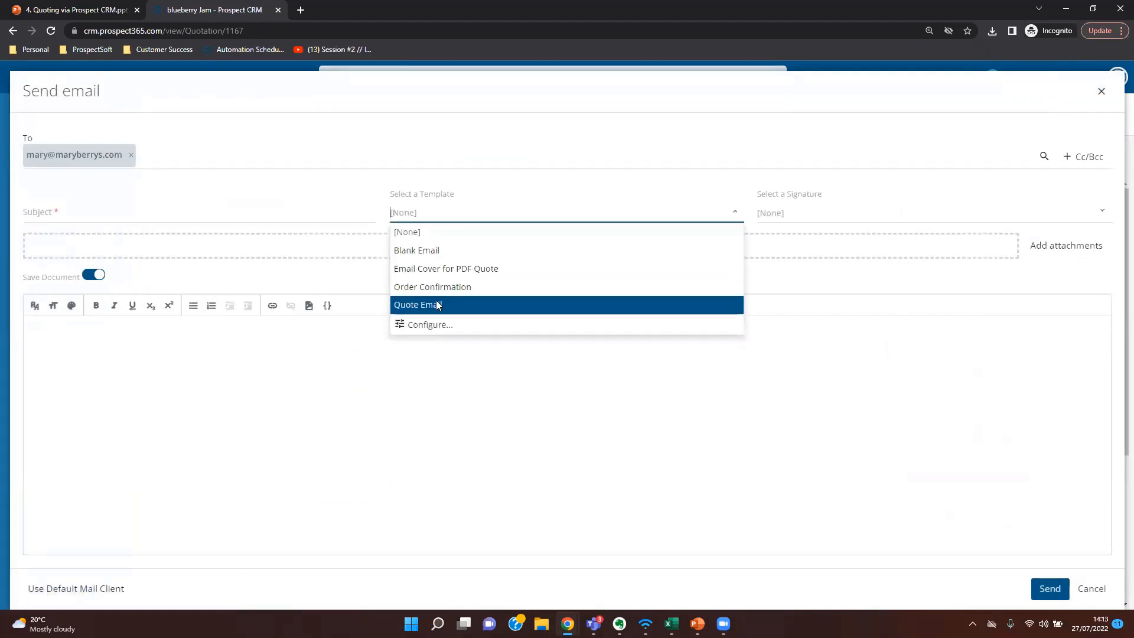
pyautogui.click(458, 310)
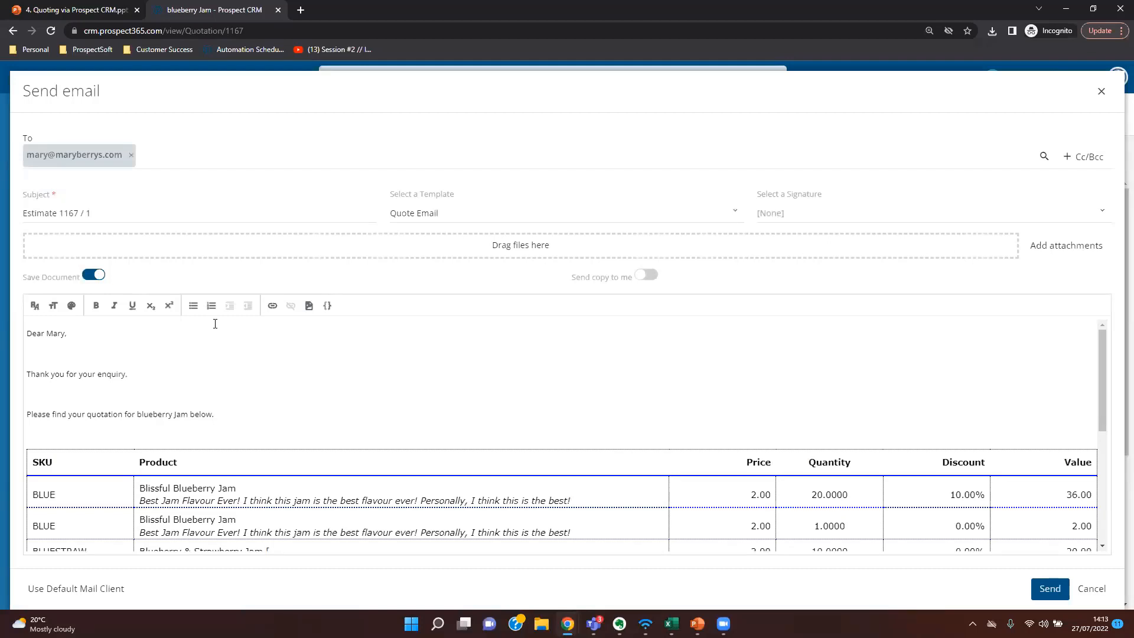
# - Review the quote email's greeting, wording, product table, total and sign-off, and send it
pyautogui.moveTo(68, 334); pyautogui.dragTo(47, 334)
pyautogui.moveTo(78, 374); pyautogui.dragTo(309, 435)
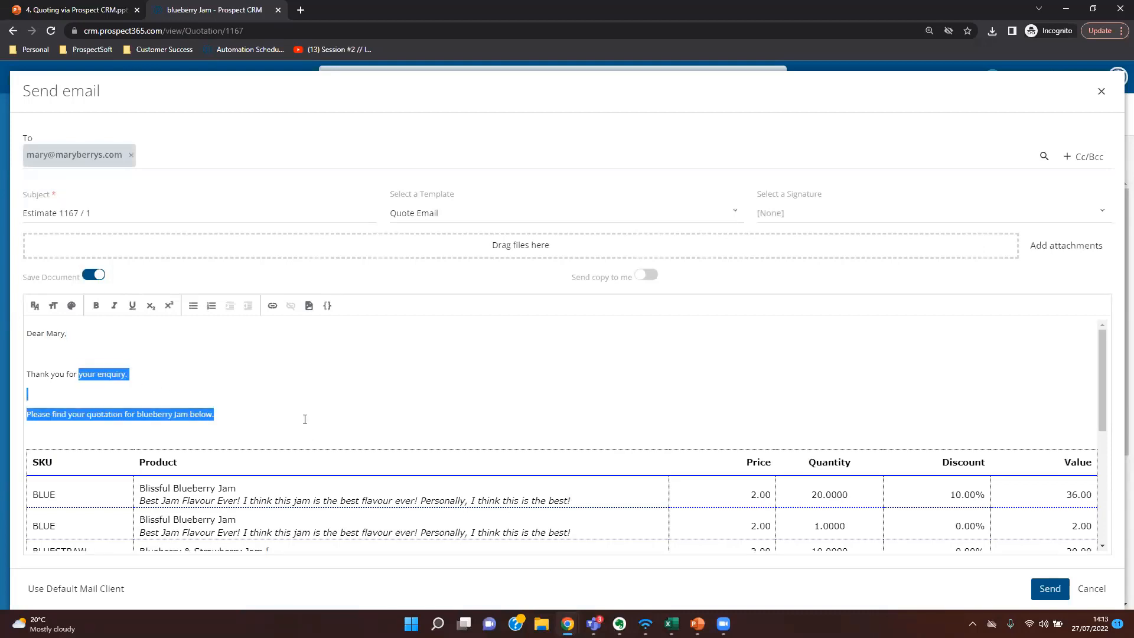
pyautogui.scroll(-2, 305, 419)
pyautogui.moveTo(139, 371); pyautogui.dragTo(1081, 375)
pyautogui.click(837, 377)
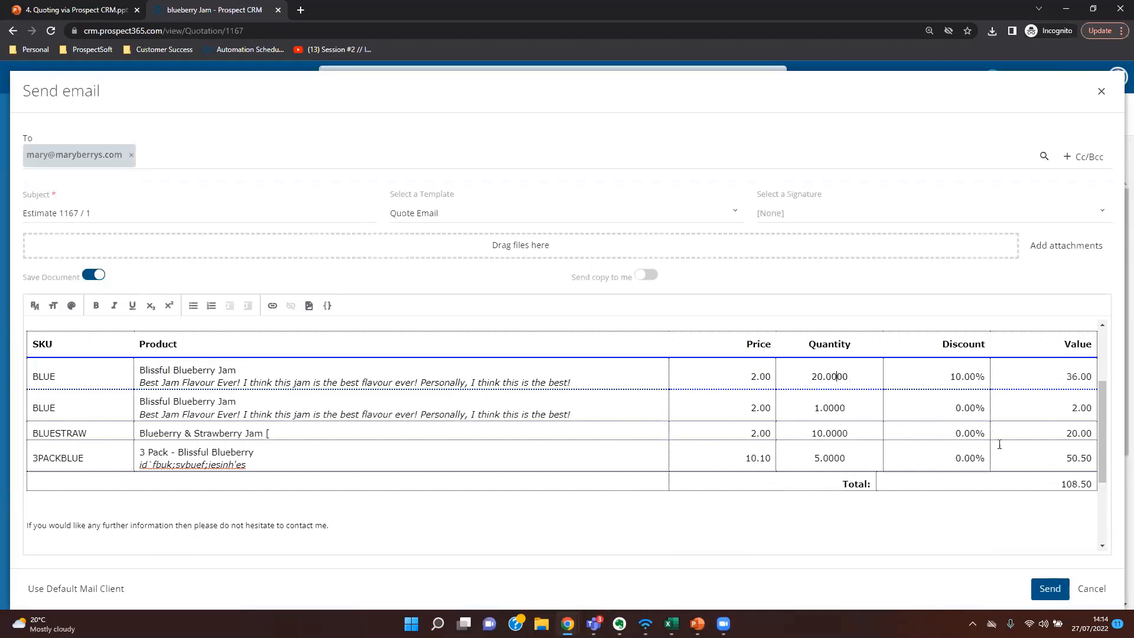
pyautogui.click(1044, 483)
pyautogui.scroll(-2, 501, 423)
pyautogui.moveTo(127, 516)
pyautogui.mouseDown()
pyautogui.moveTo(78, 515)
pyautogui.moveTo(26, 491)
pyautogui.mouseUp()
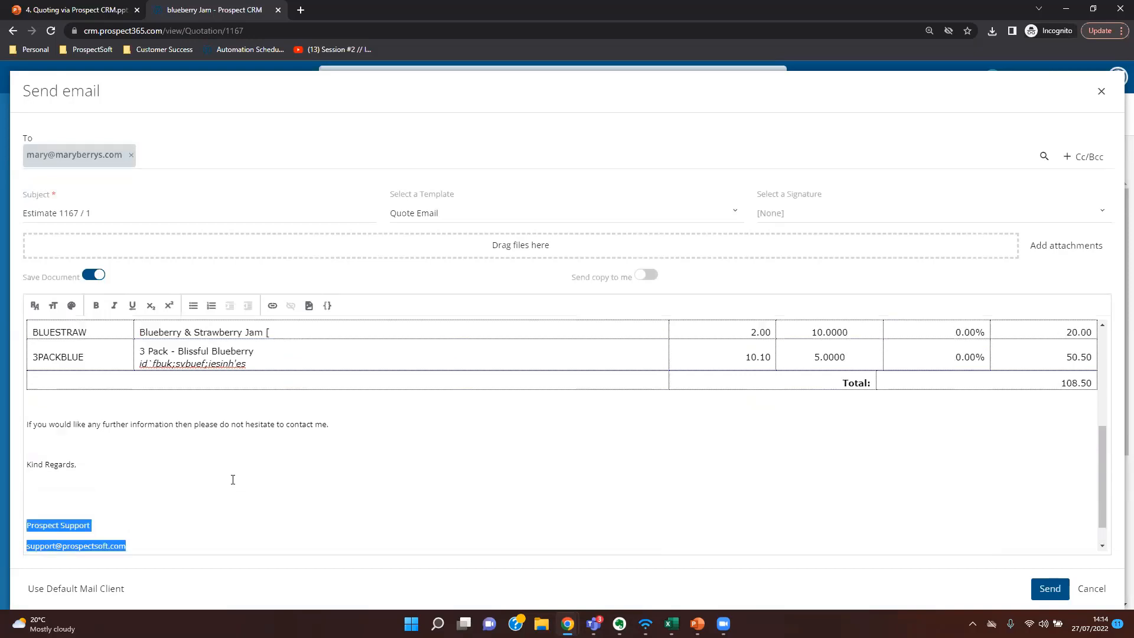
pyautogui.scroll(10, 290, 327)
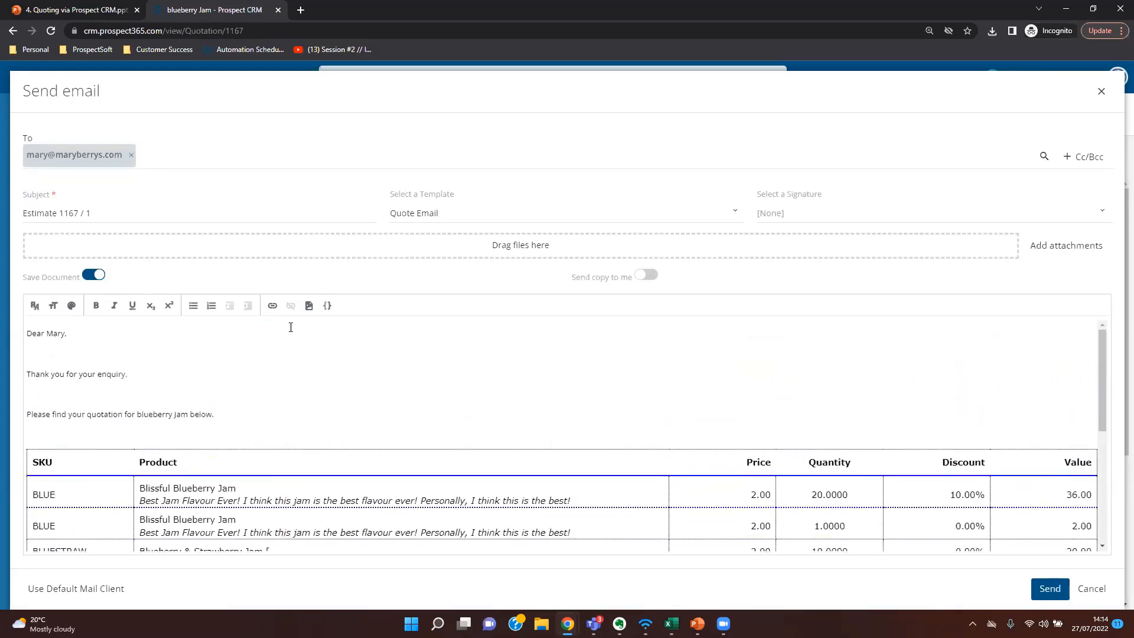
pyautogui.click(1048, 597)
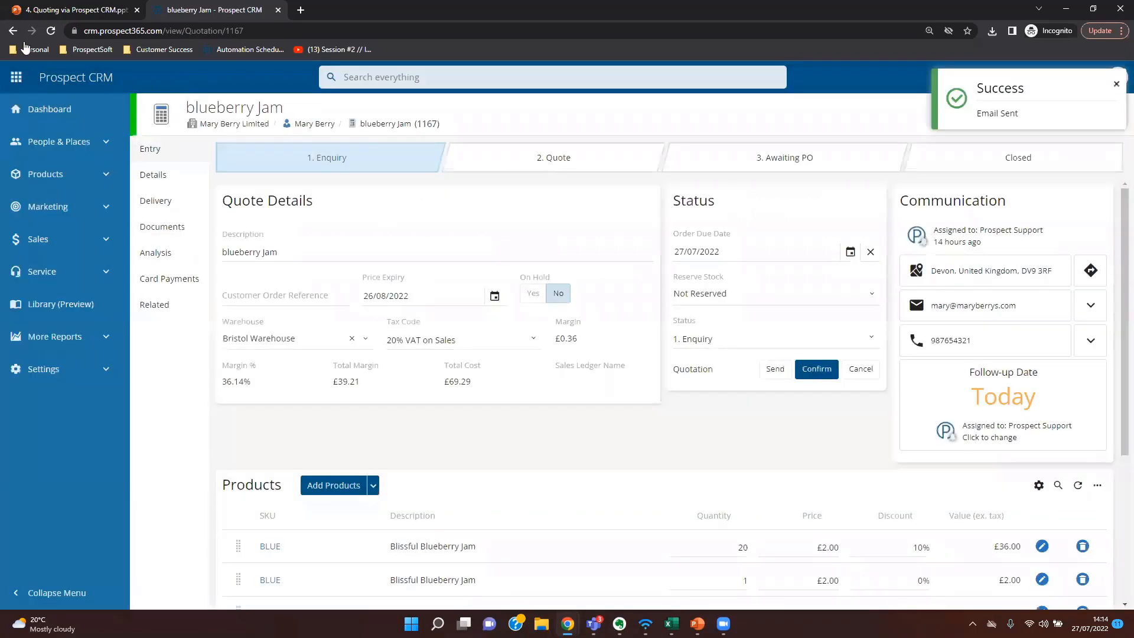
# - Open the customer company's record in a new tab, check the quote's documents and return to the quote entry
pyautogui.middleClick(248, 124)
pyautogui.click(178, 229)
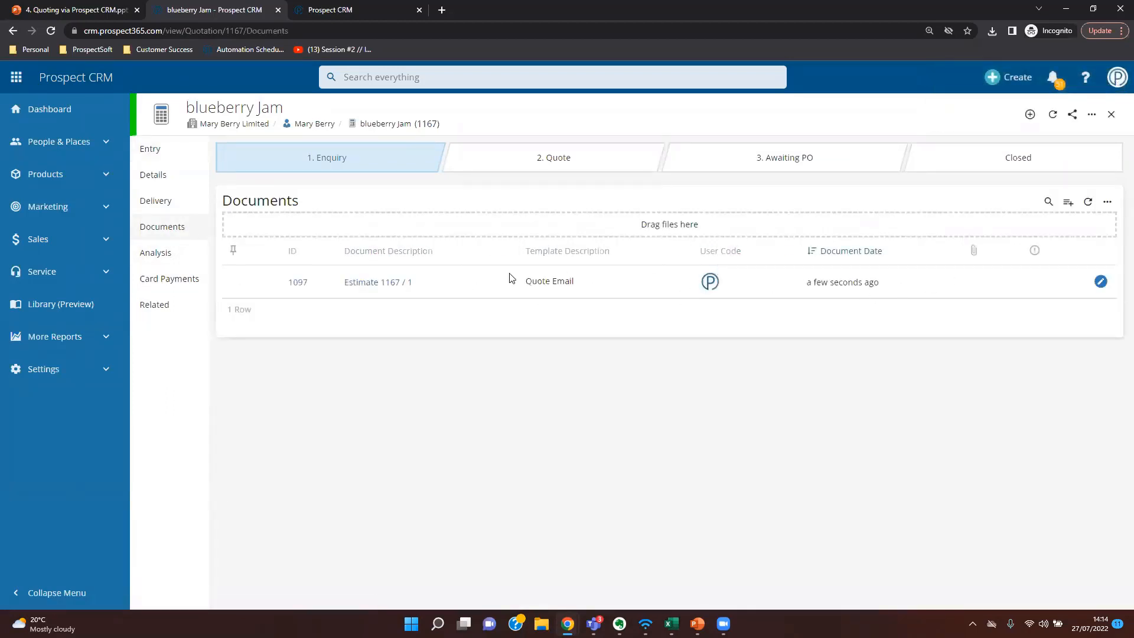
pyautogui.click(151, 151)
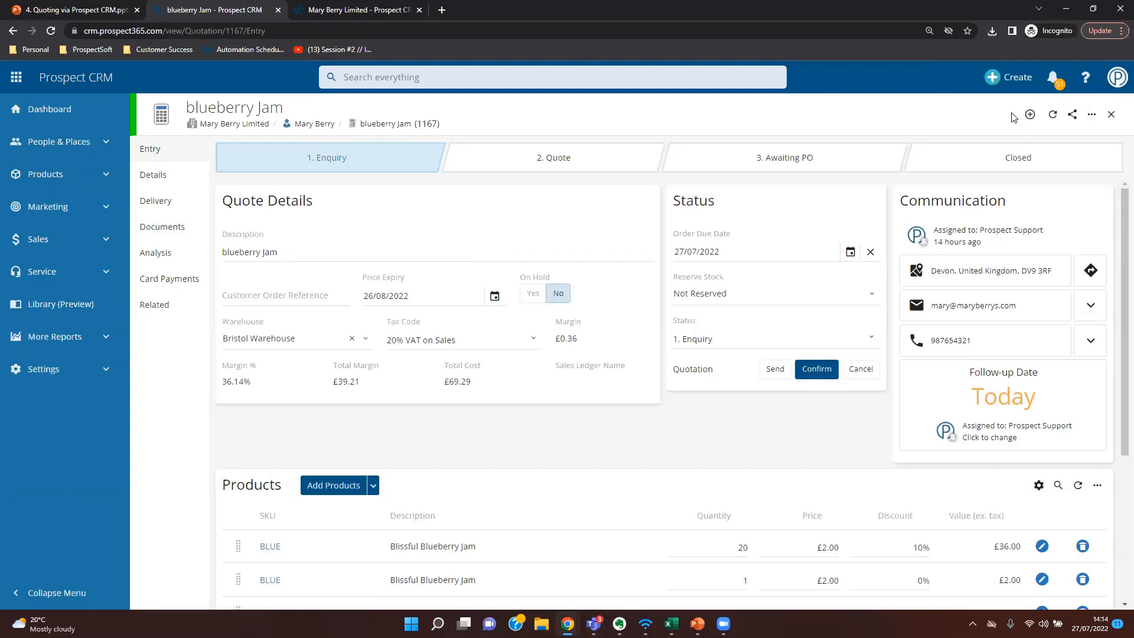
# - Create a new document for the quote from the Simple Quote Document template
pyautogui.click(1030, 114)
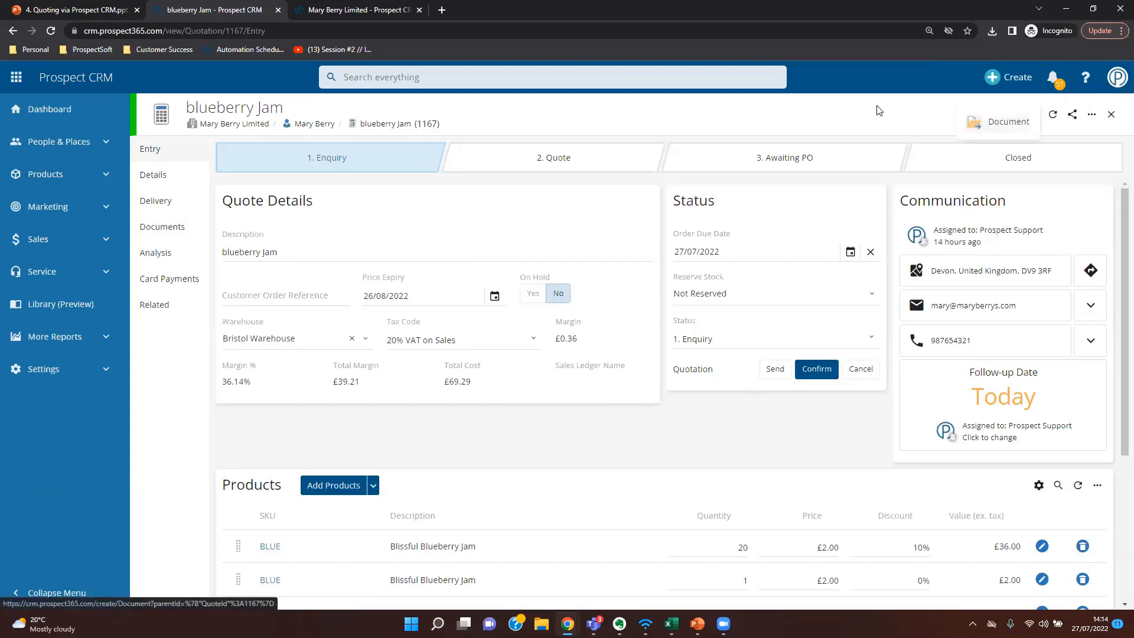
pyautogui.click(990, 125)
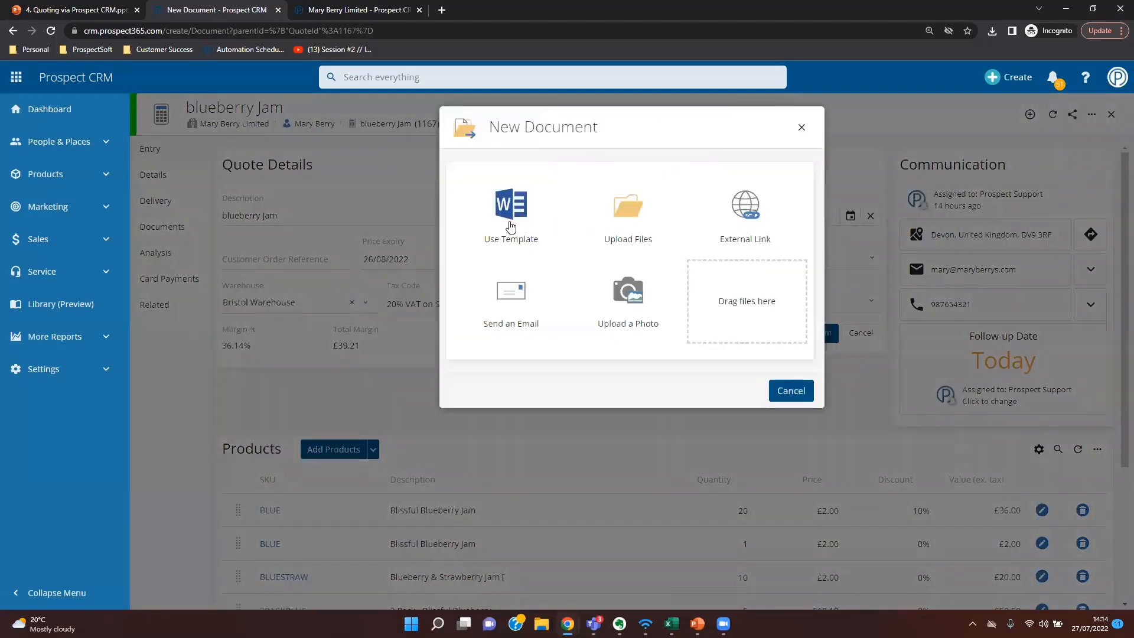
pyautogui.click(508, 221)
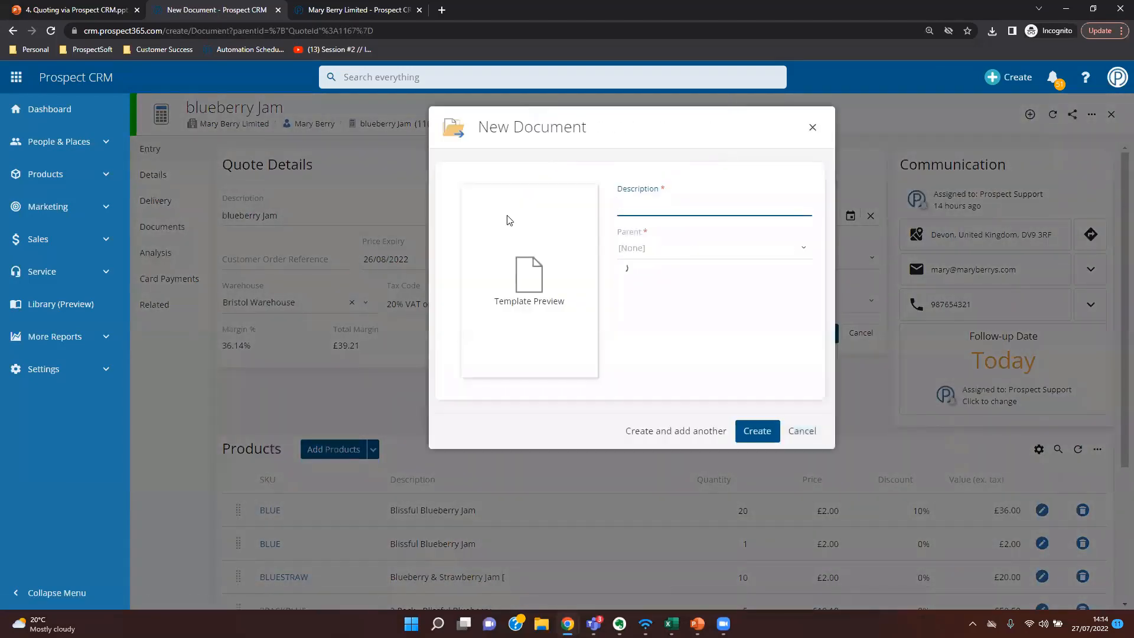
pyautogui.click(662, 335)
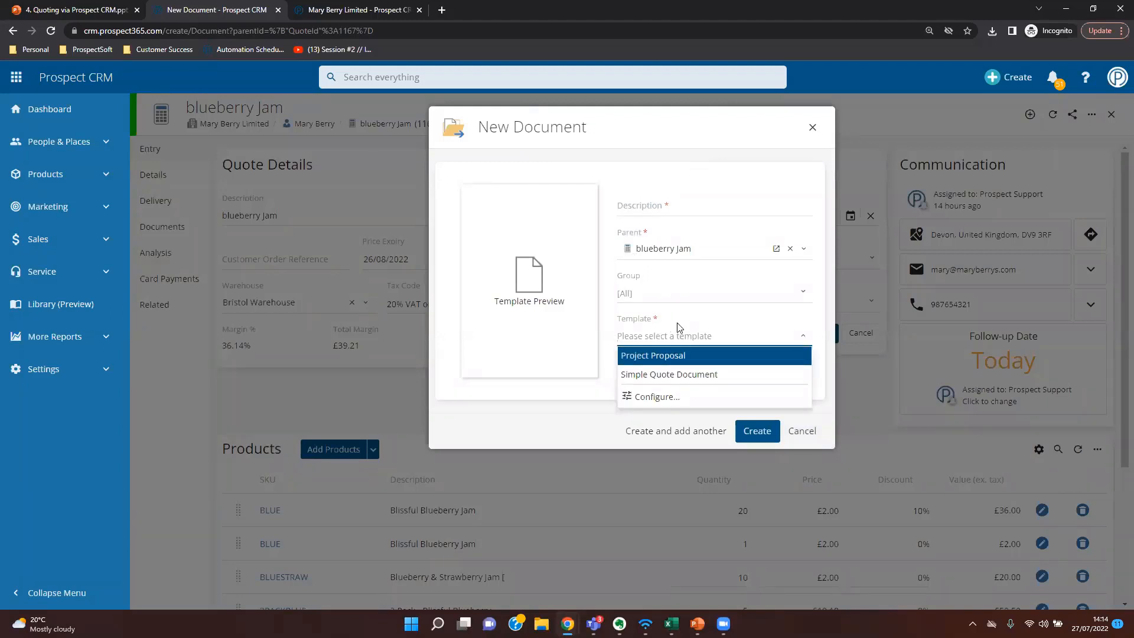
pyautogui.click(662, 376)
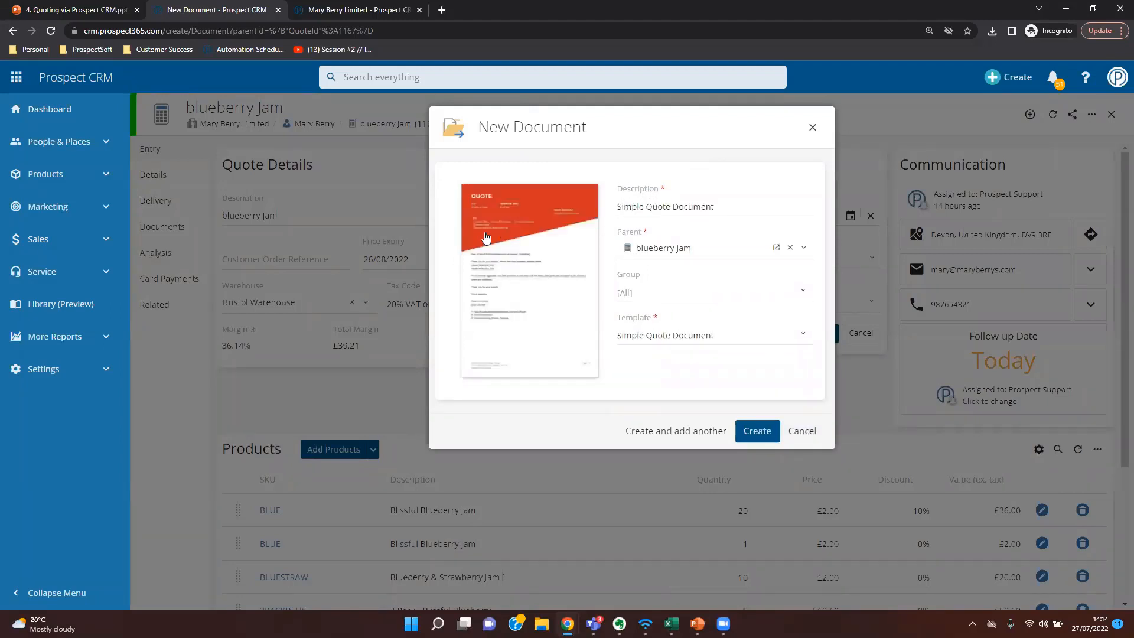
pyautogui.click(752, 436)
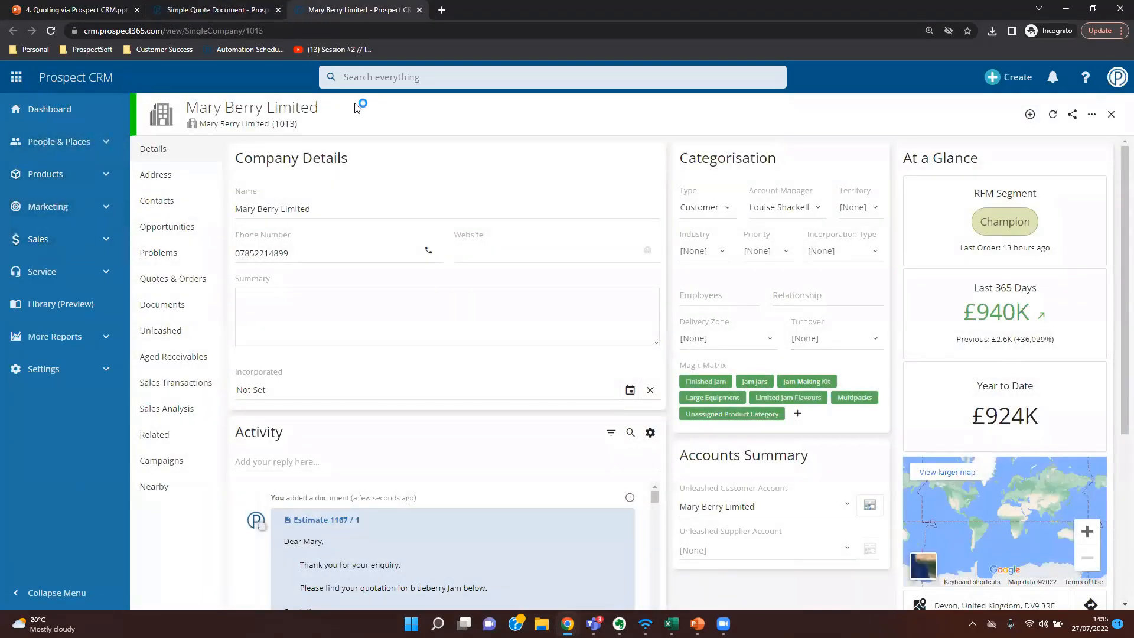
# - Open the customer company's documents list and return to the generated Simple Quote Document record
pyautogui.moveTo(358, 108); pyautogui.dragTo(186, 108)
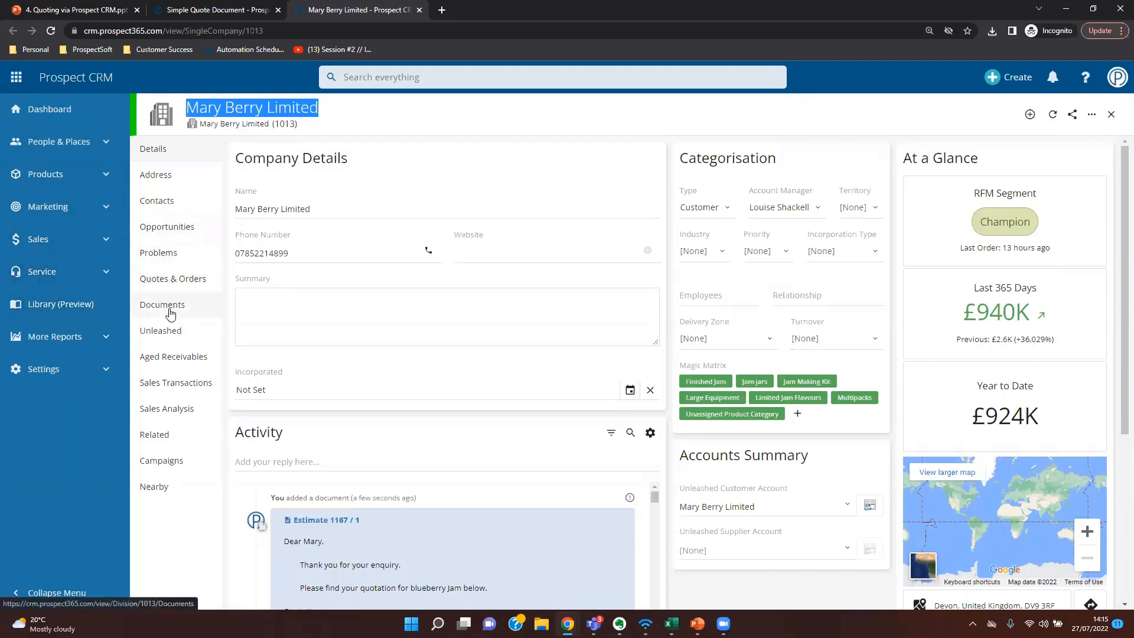
pyautogui.click(169, 311)
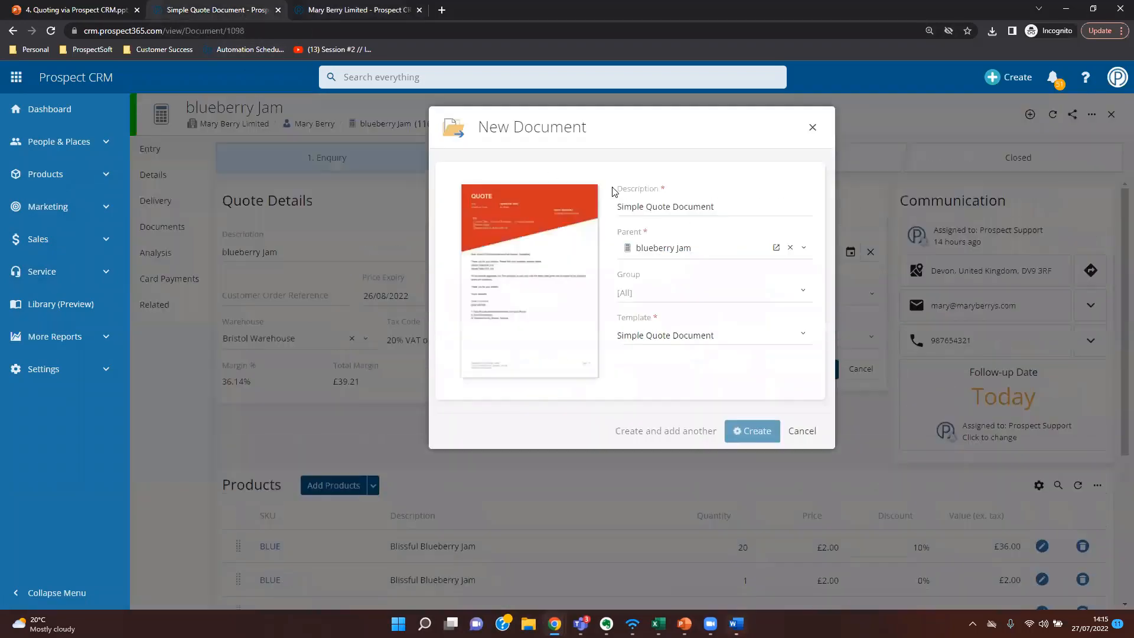
pyautogui.click(243, 11)
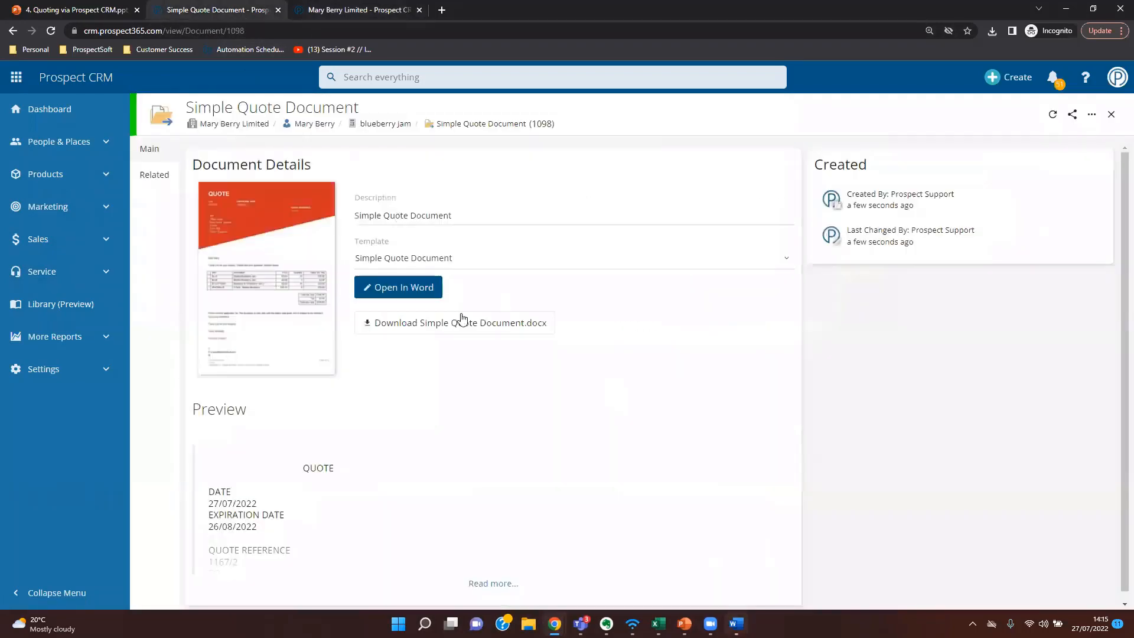
# - Switch to the quote document in Word, enable editing and add a "Thank you" line below the opening sentence
pyautogui.click(736, 624)
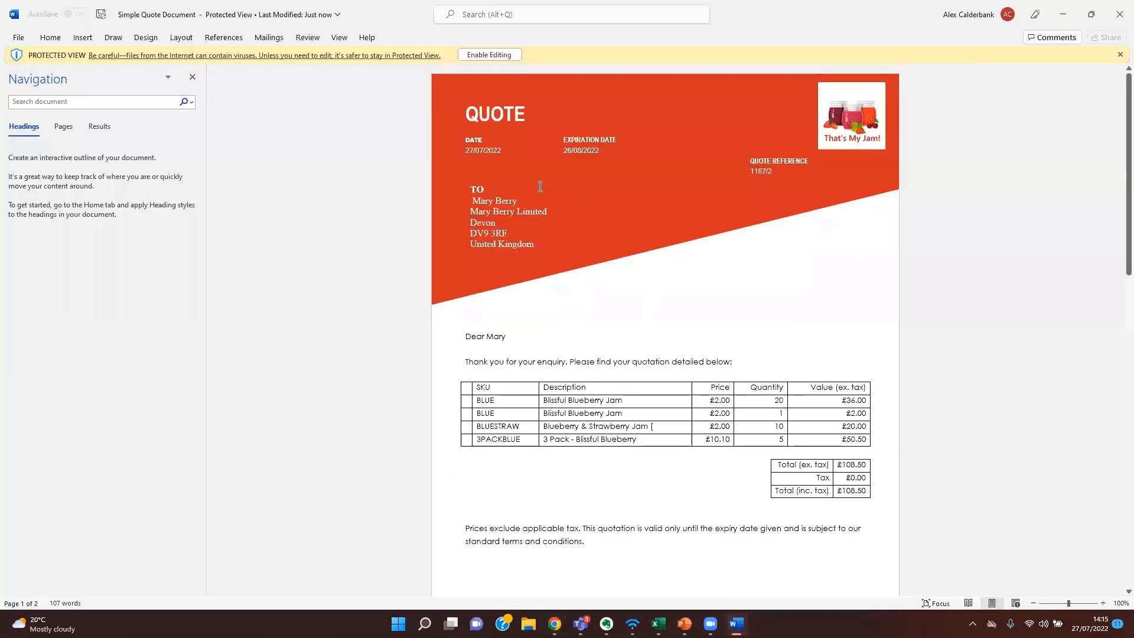
pyautogui.click(481, 54)
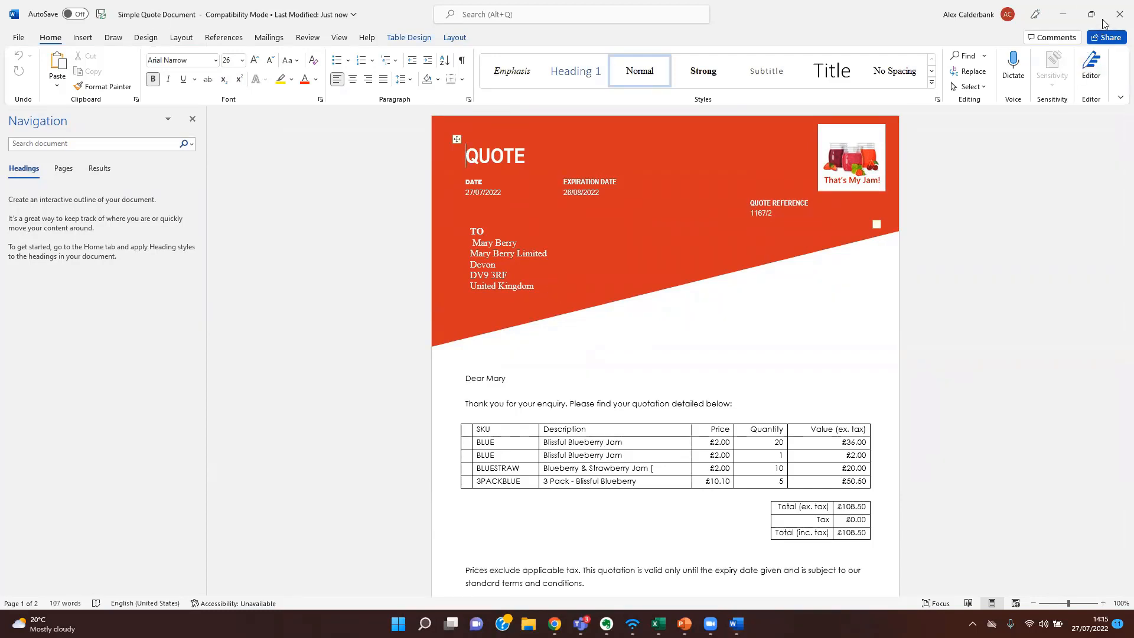
pyautogui.click(752, 403)
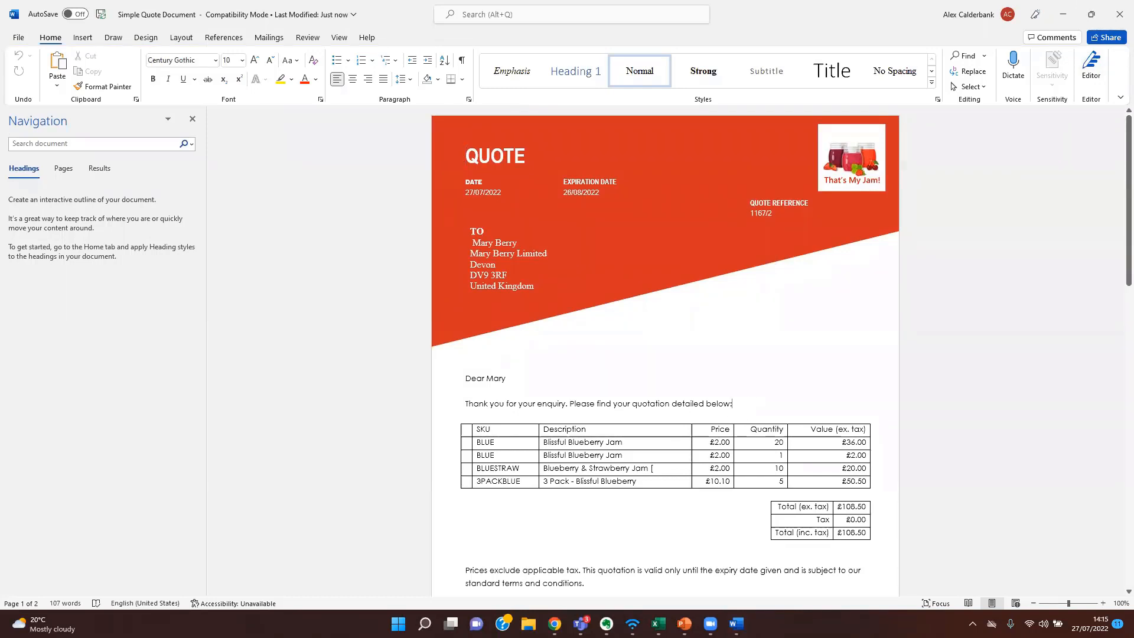
pyautogui.press('Return')
pyautogui.write('Thank you')
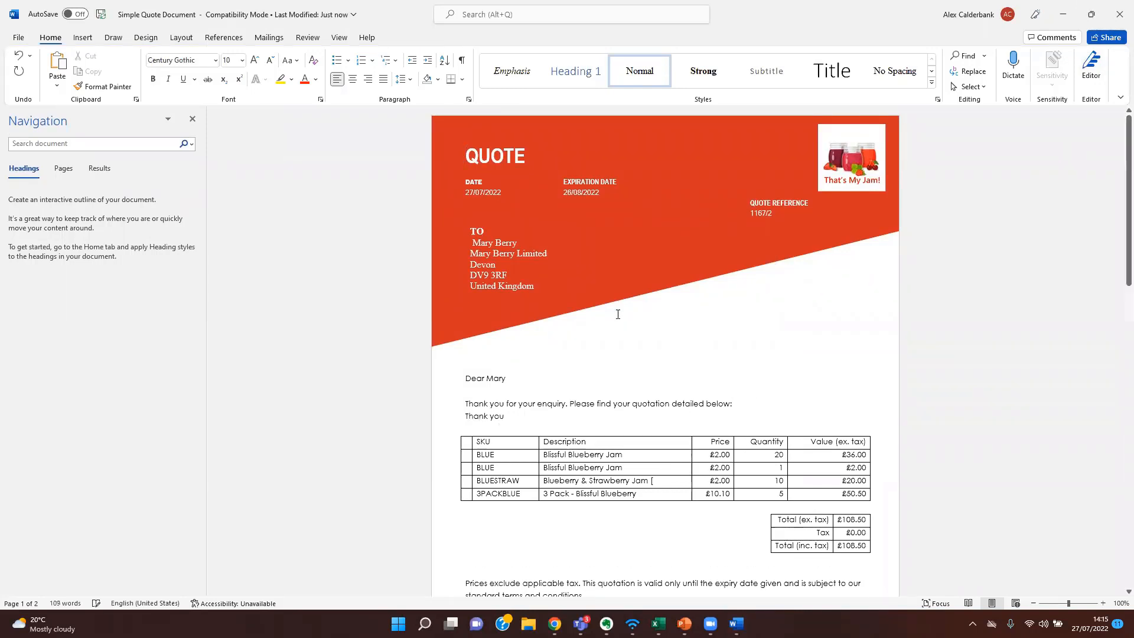
# - Save and close the edited Word document and return to the blueberry Jam quote in Prospect CRM
pyautogui.click(101, 14)
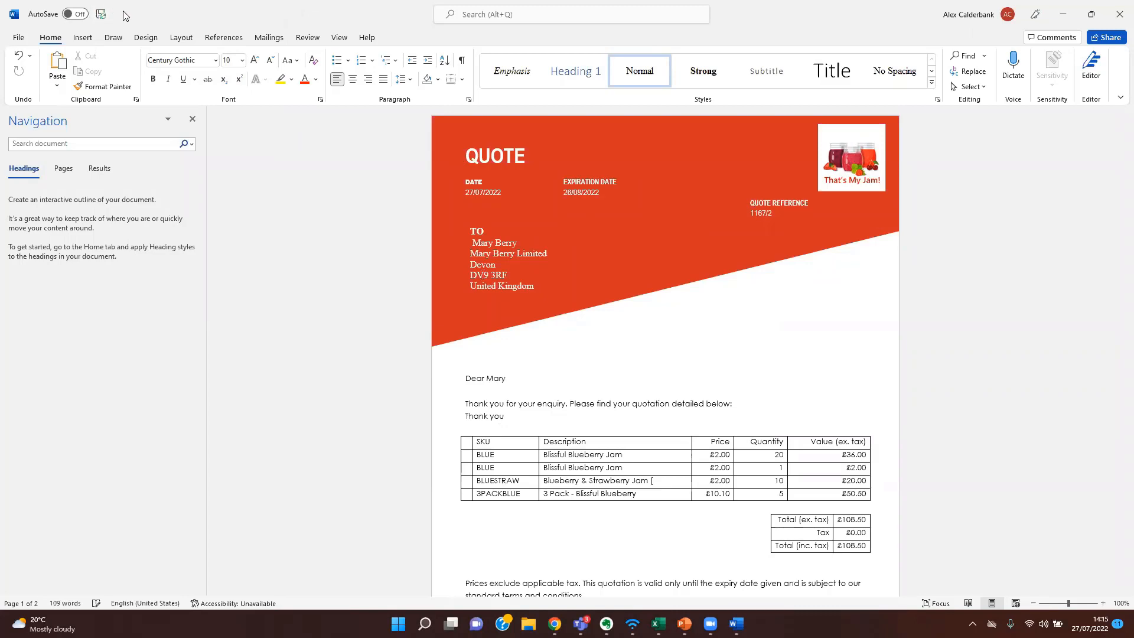
pyautogui.click(1119, 16)
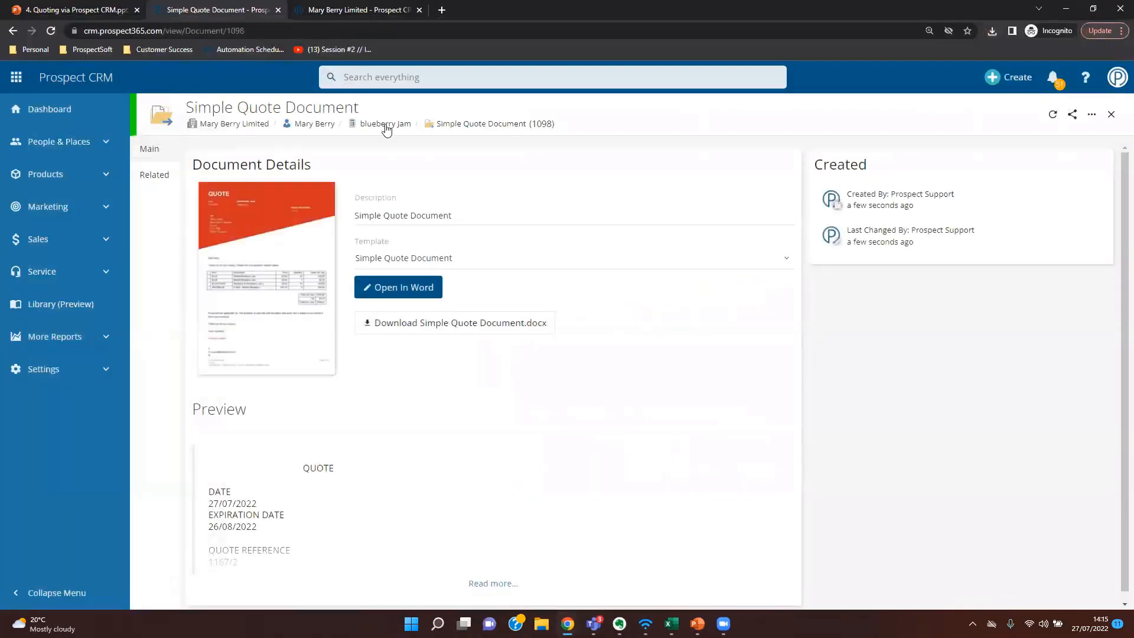
pyautogui.click(387, 125)
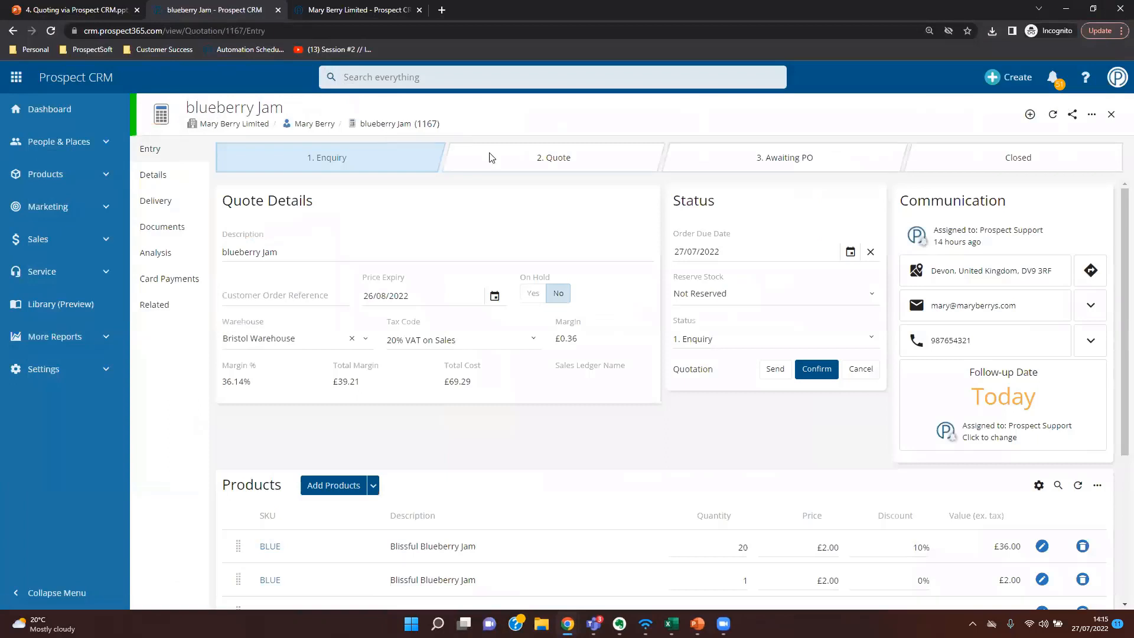
# - Start an email to the quote's contact and attach the existing Simple Quote Document as a PDF
pyautogui.click(953, 317)
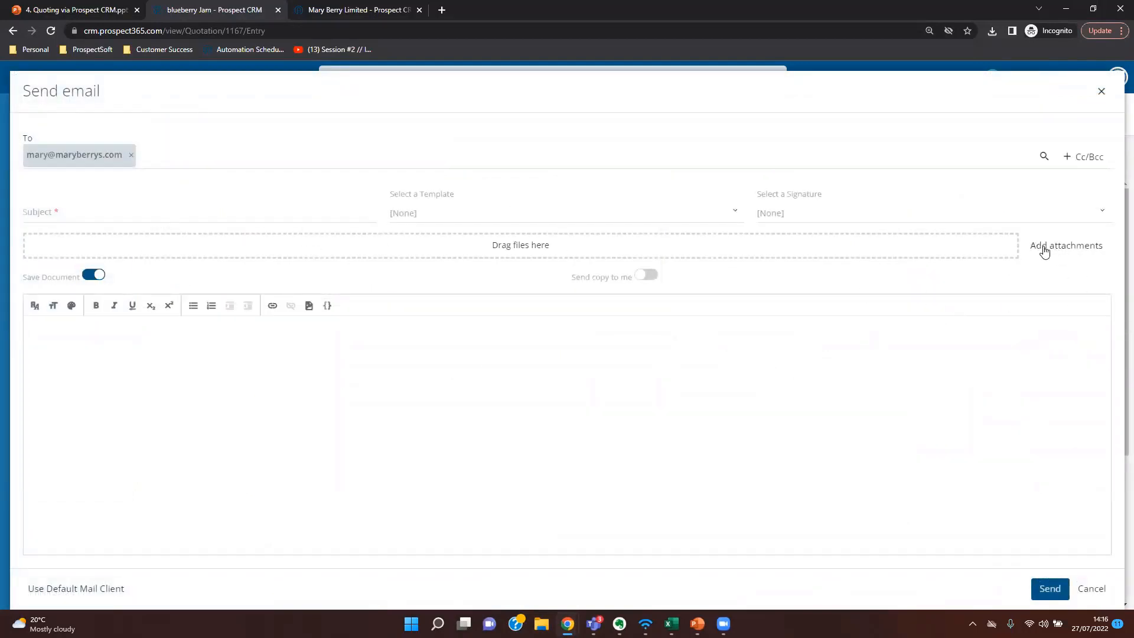
pyautogui.click(1044, 250)
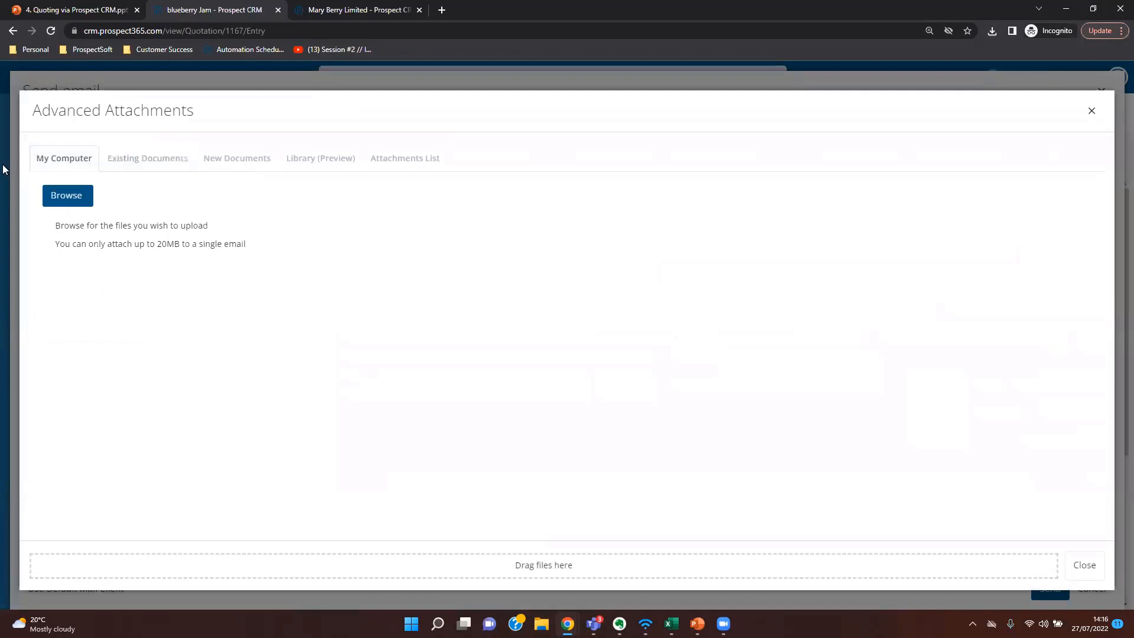
pyautogui.click(132, 159)
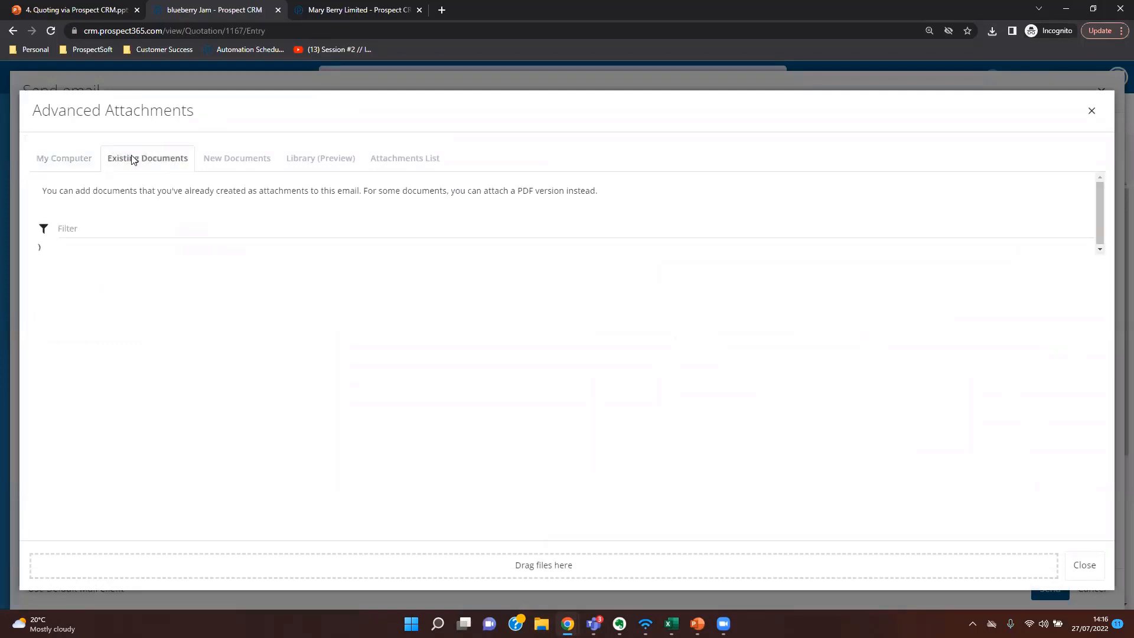
pyautogui.moveTo(422, 286); pyautogui.dragTo(534, 292)
pyautogui.click(473, 346)
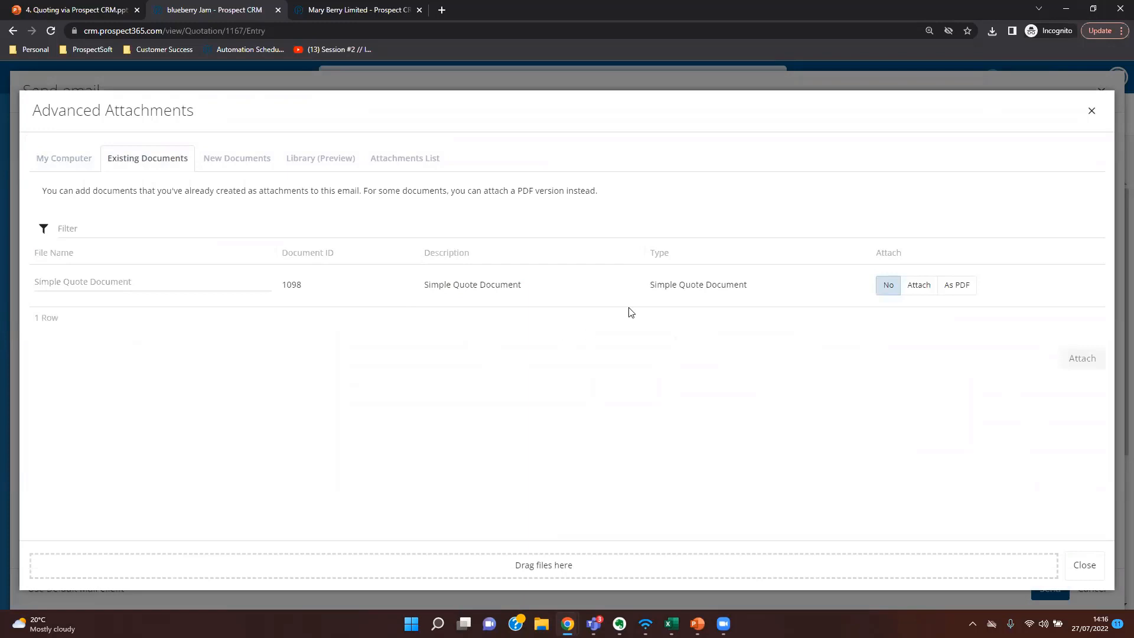
pyautogui.click(918, 287)
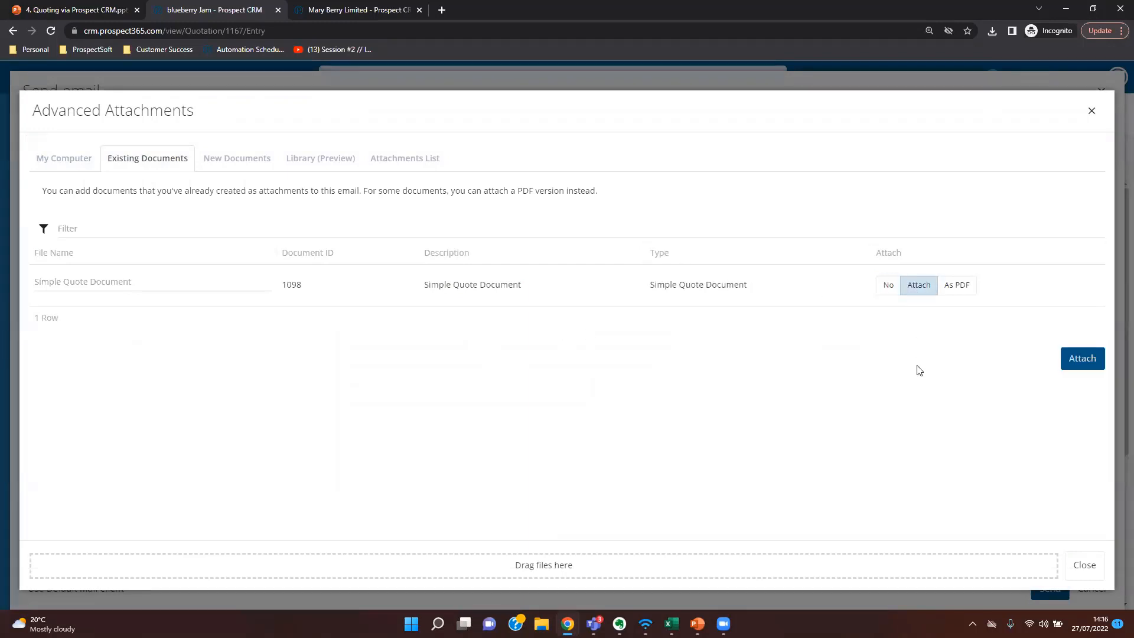
pyautogui.click(969, 287)
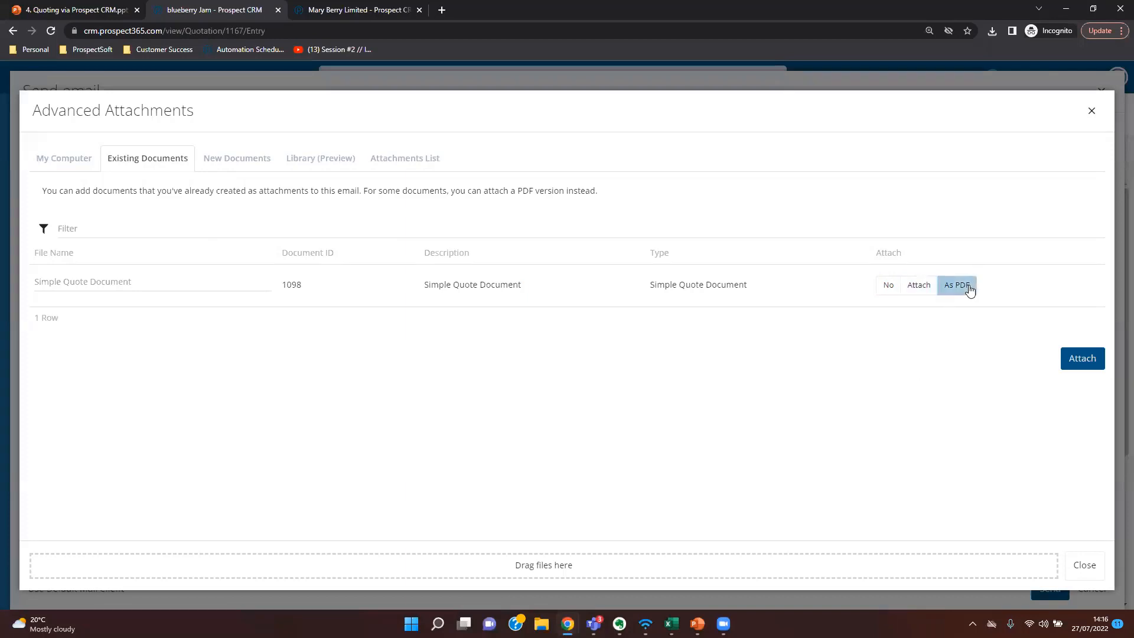
pyautogui.click(1077, 358)
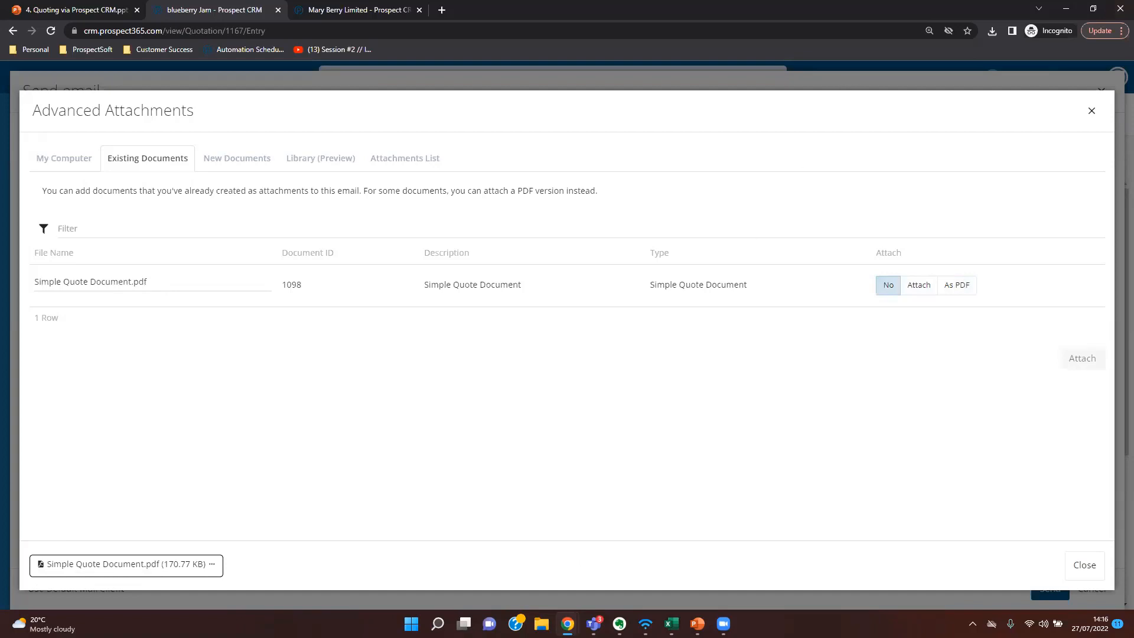
pyautogui.click(1085, 565)
# - Try placeholder text and the Blank Email template in the message, and close the email without sending it
pyautogui.click(173, 204)
pyautogui.click(208, 353)
pyautogui.write('fjm')
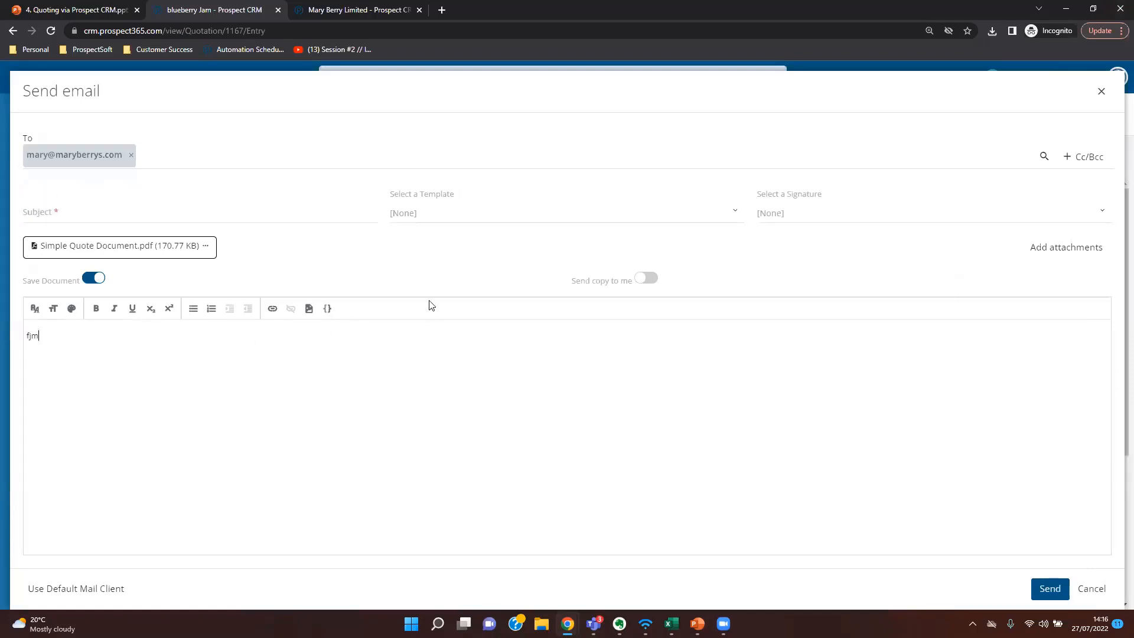
pyautogui.click(474, 215)
pyautogui.click(442, 244)
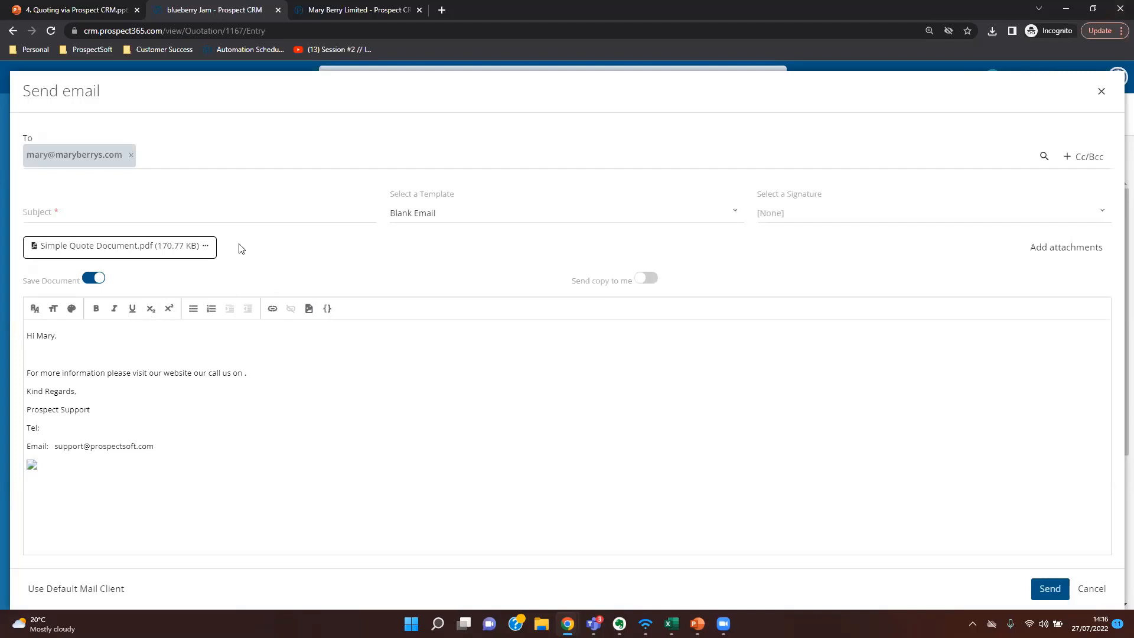
pyautogui.click(1101, 92)
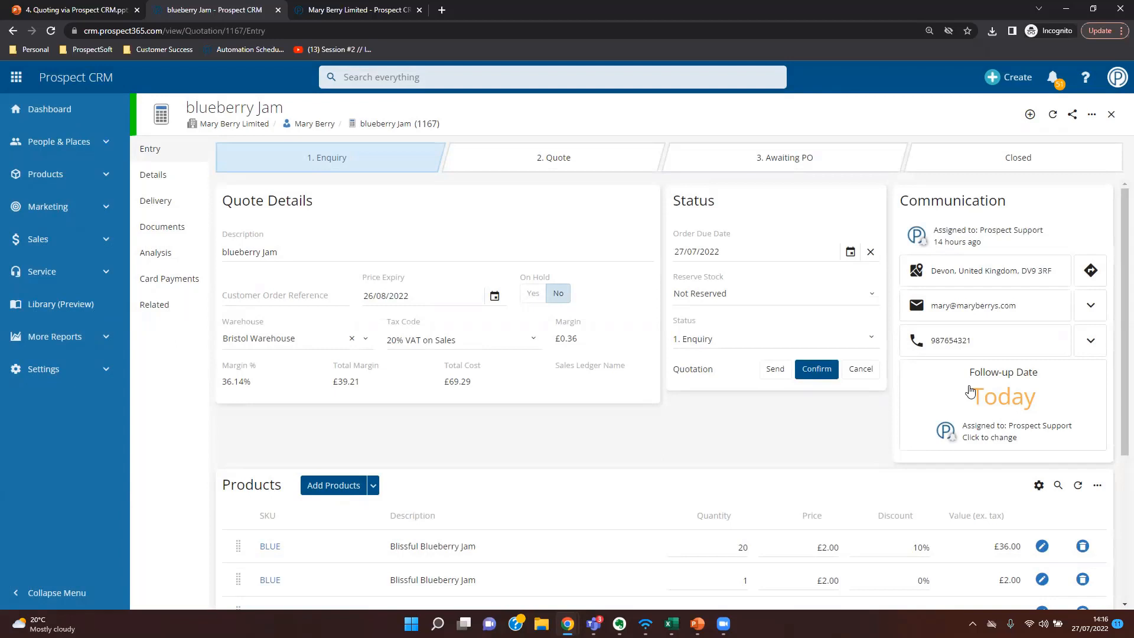
# - Start a new email to the quote's contact and apply the Email Cover for PDF Quote template
pyautogui.click(963, 314)
pyautogui.click(406, 214)
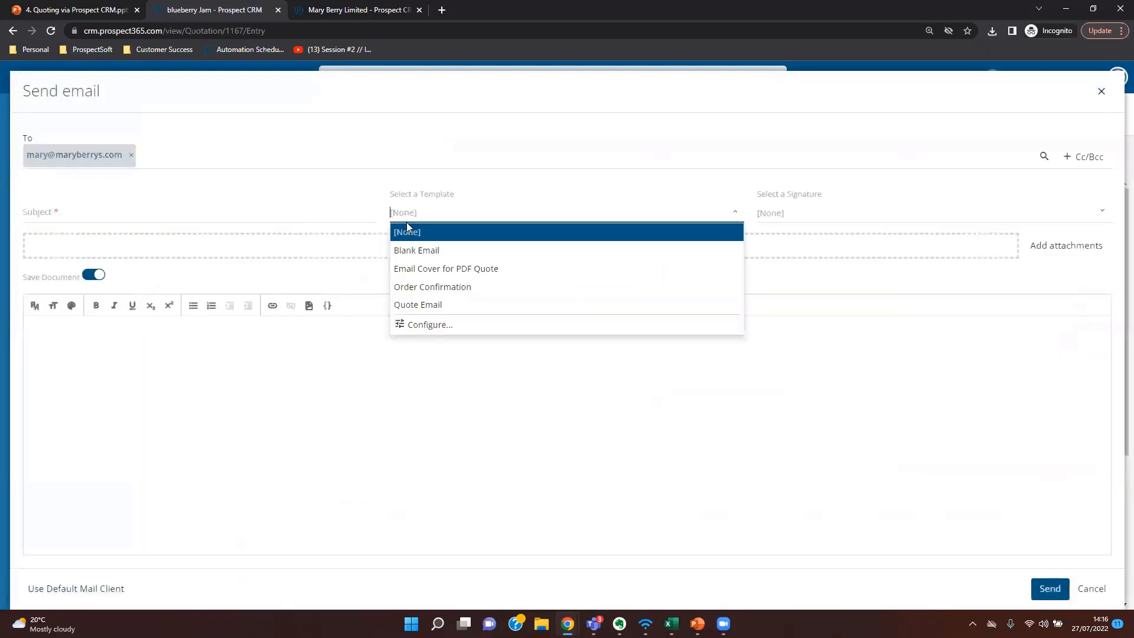
pyautogui.click(423, 269)
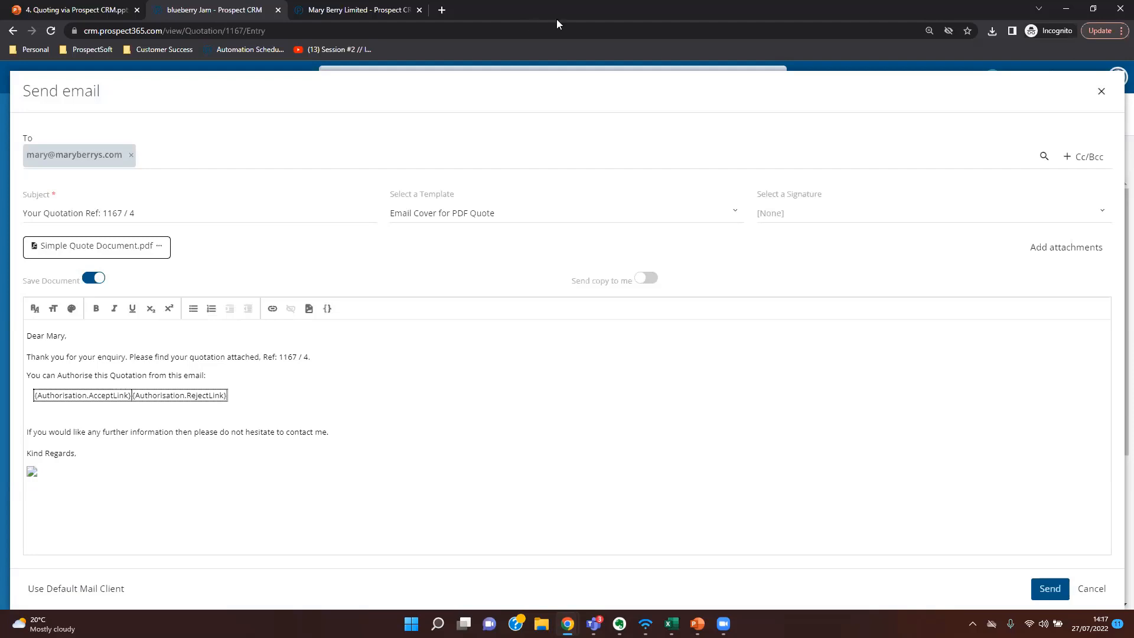
# - Review the email's PDF attachment, wording and accept and reject authorisation links, and send it
pyautogui.tripleClick(114, 247)
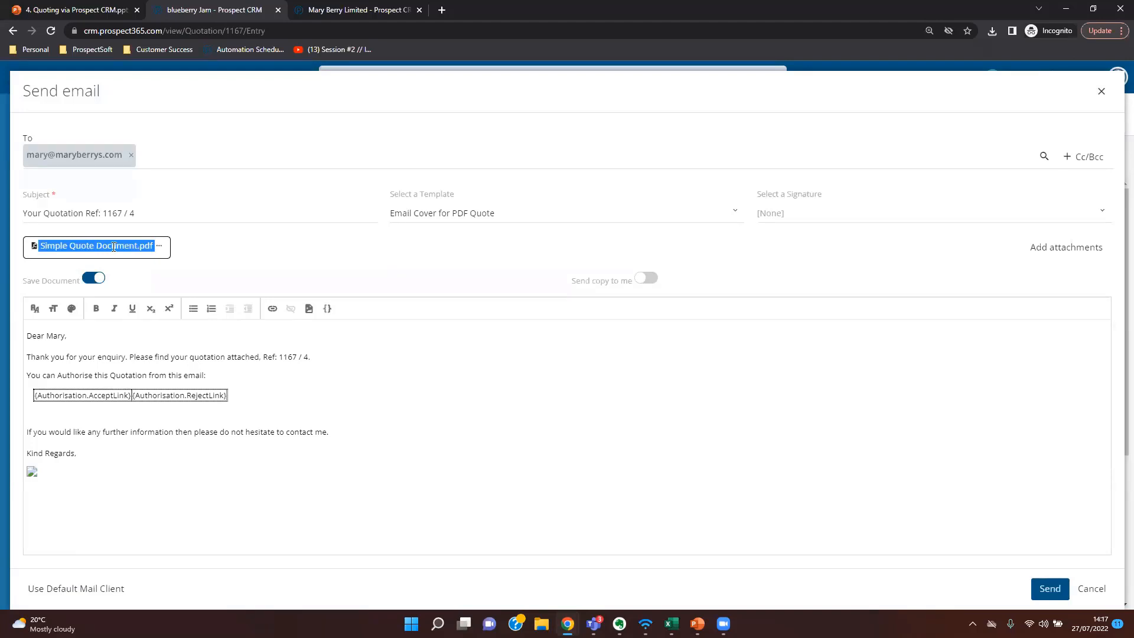
pyautogui.moveTo(29, 341); pyautogui.dragTo(136, 360)
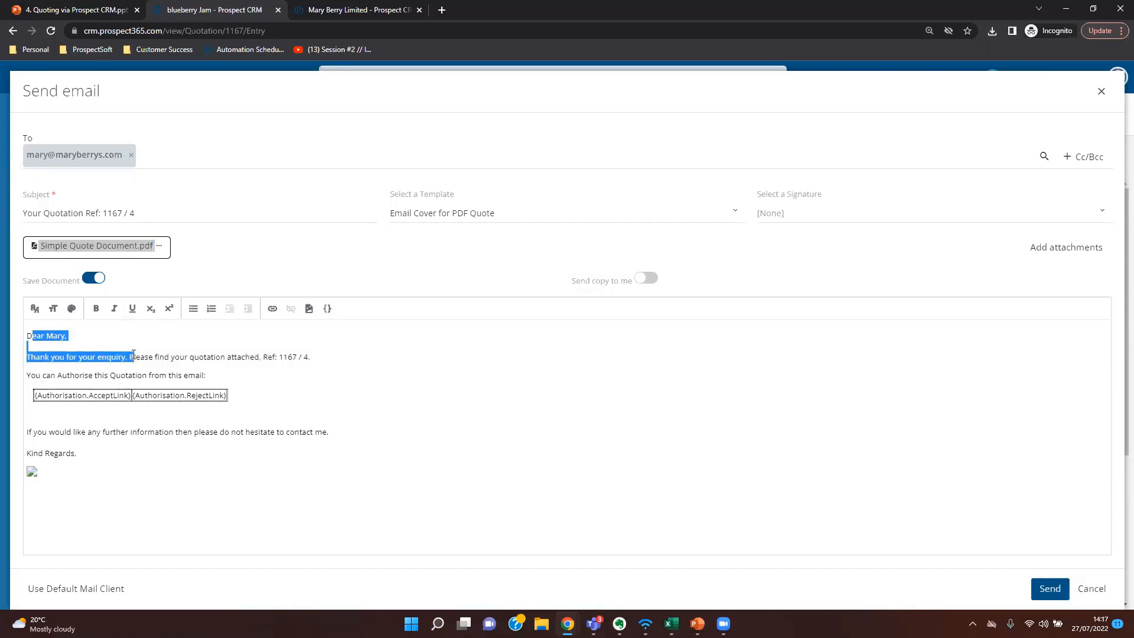
pyautogui.moveTo(255, 397); pyautogui.dragTo(53, 393)
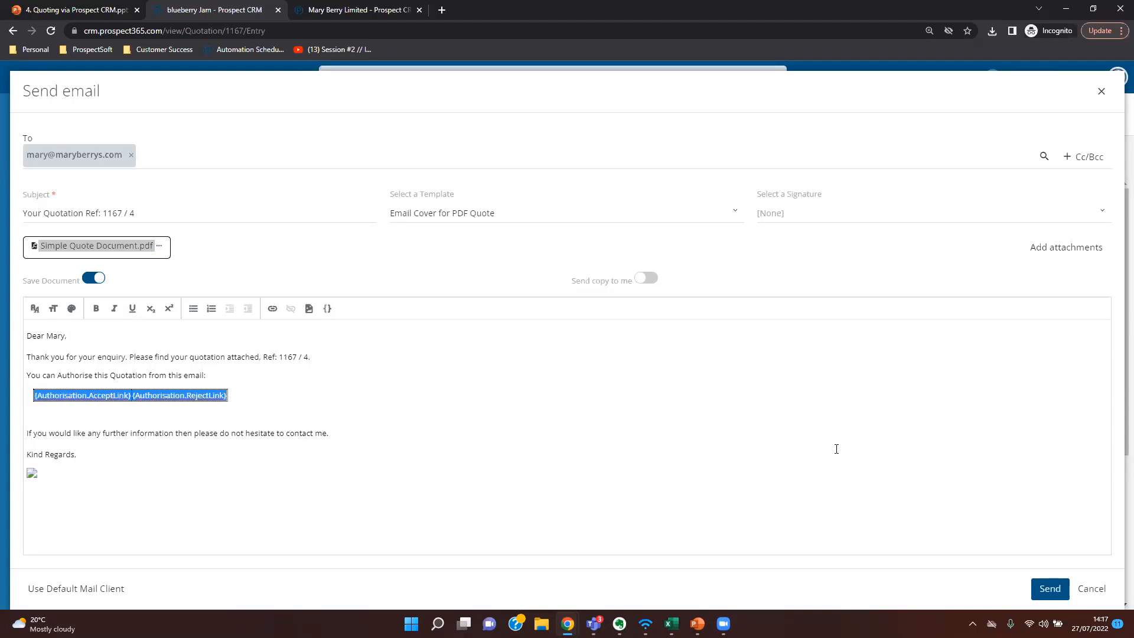
pyautogui.click(1037, 588)
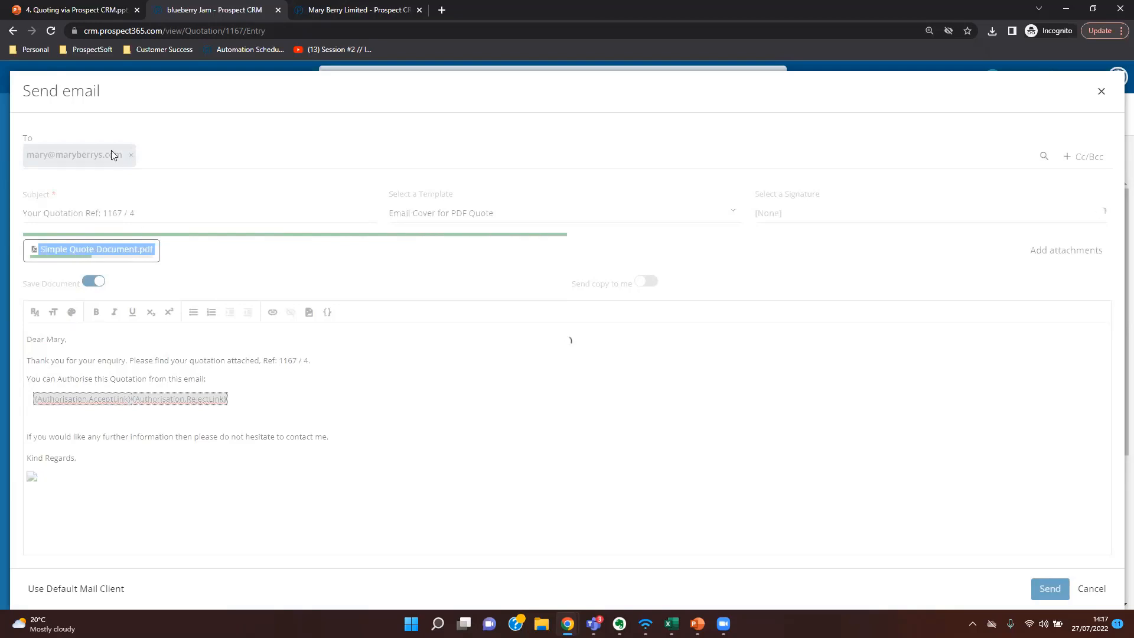
# - Refresh the documents lists of the company and the blueberry Jam quote, and open the sent PDF quote email's record
pyautogui.click(361, 9)
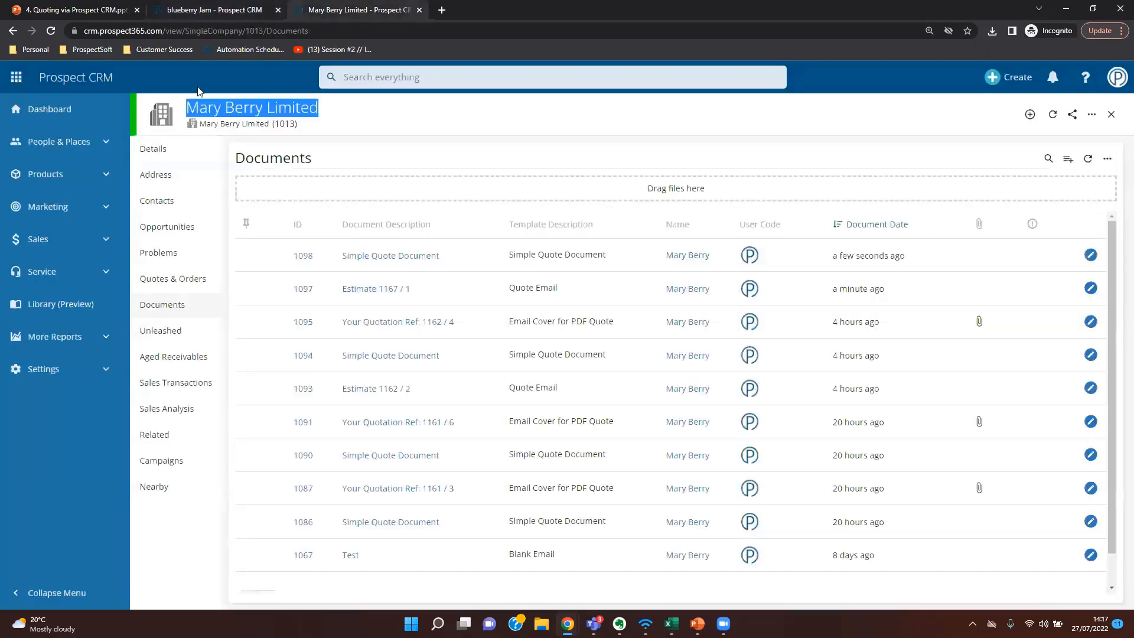
pyautogui.click(1088, 158)
pyautogui.click(228, 11)
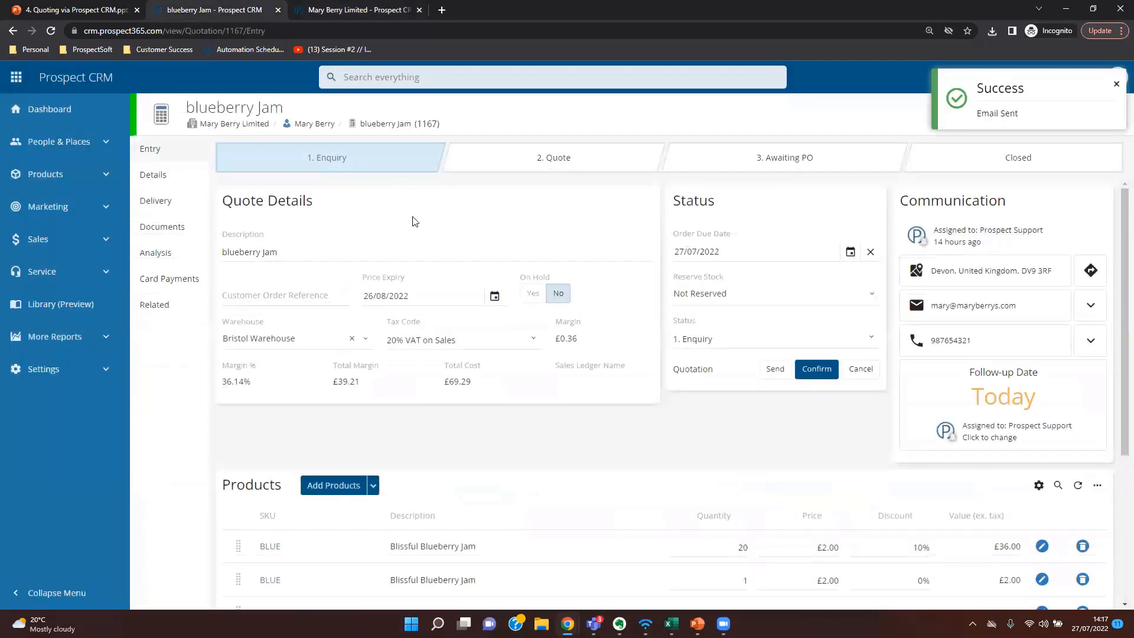
pyautogui.click(165, 227)
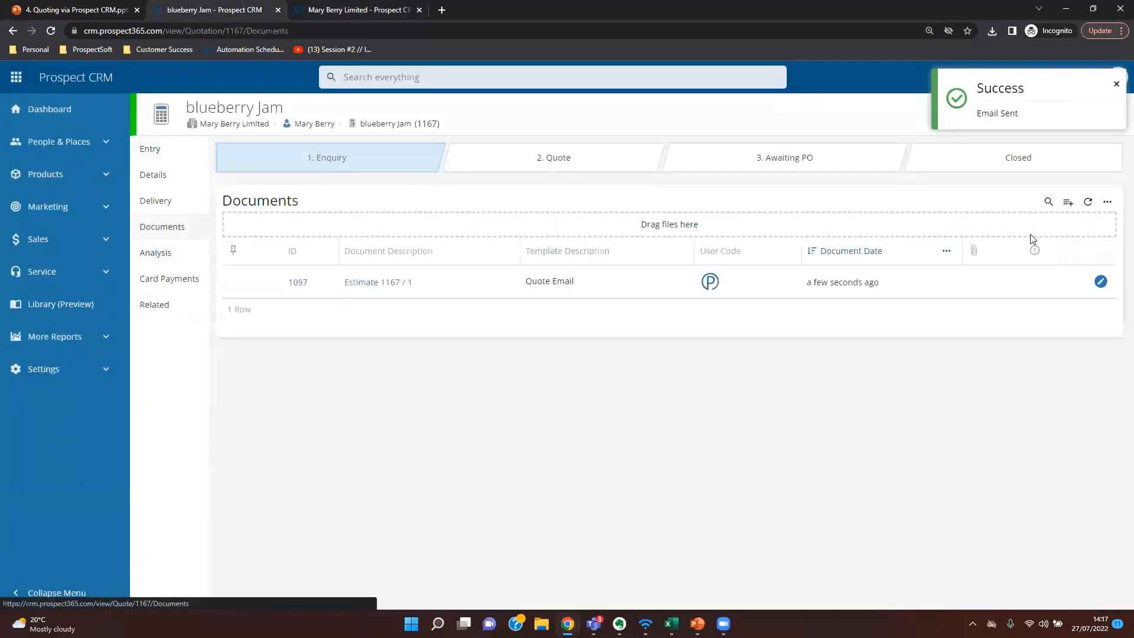
pyautogui.click(1089, 202)
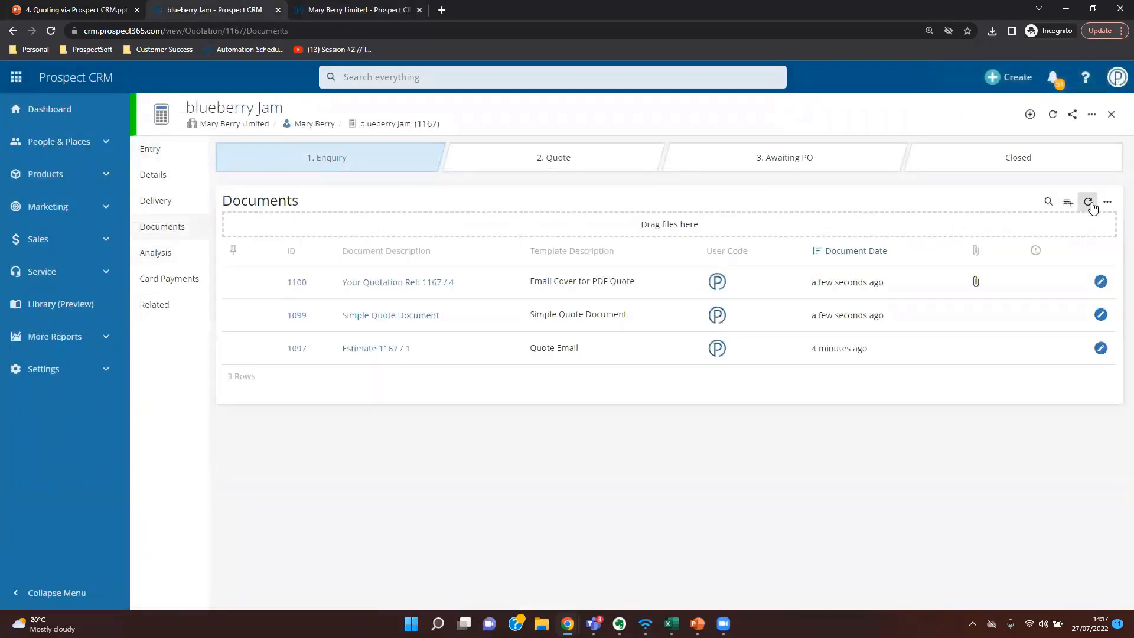
pyautogui.click(385, 284)
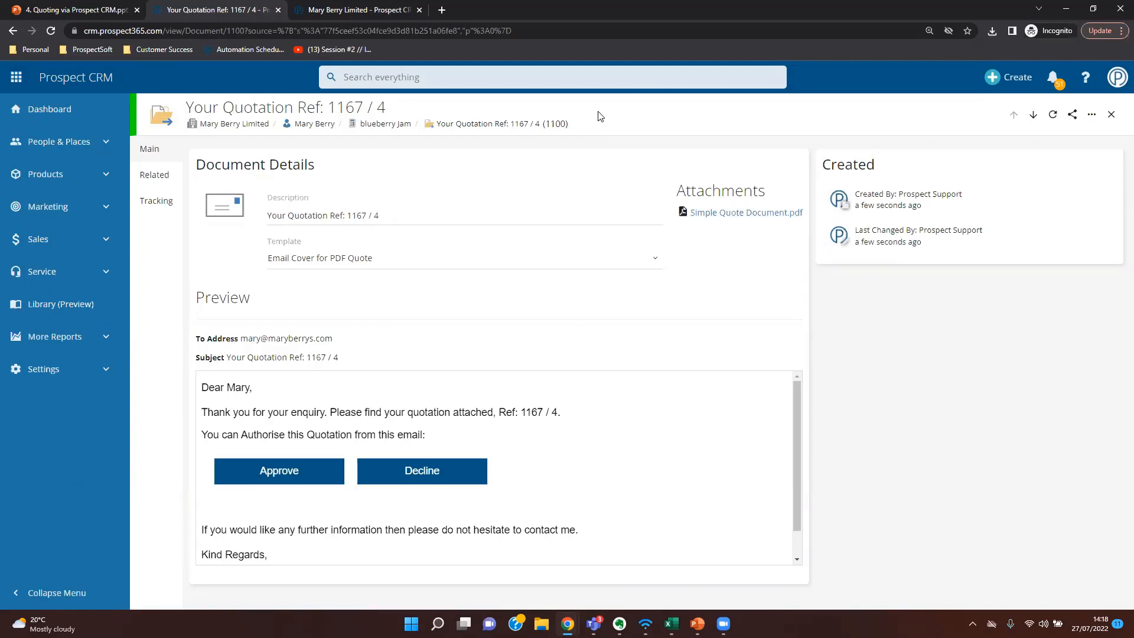
# - Open the quotation email's Approve link and examine the order value on the approval page
pyautogui.click(281, 473)
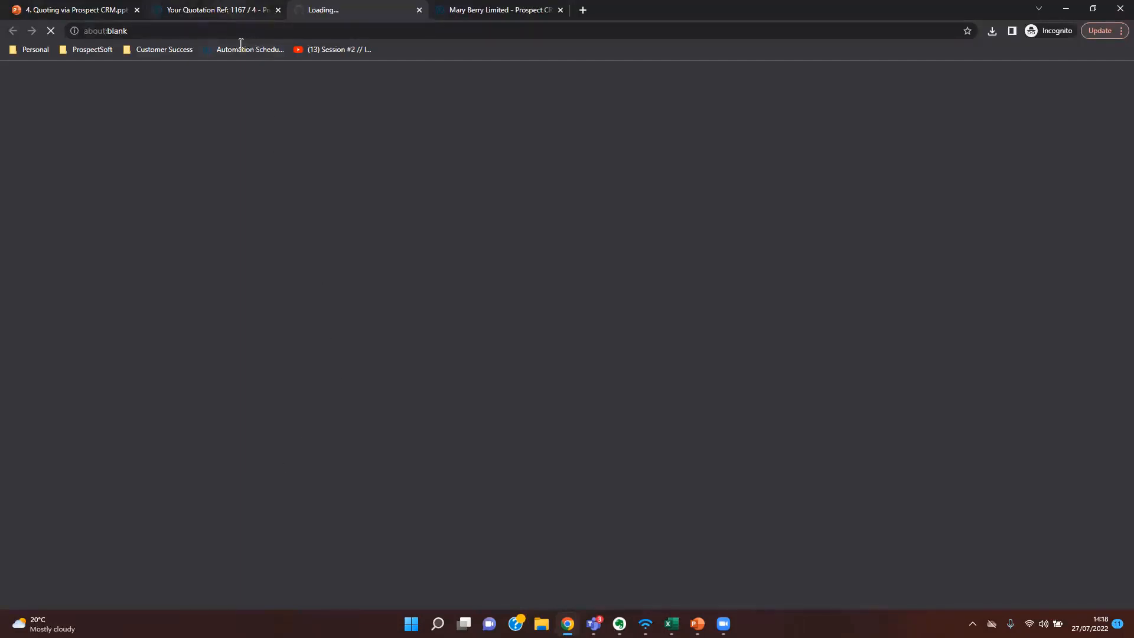
pyautogui.click(236, 10)
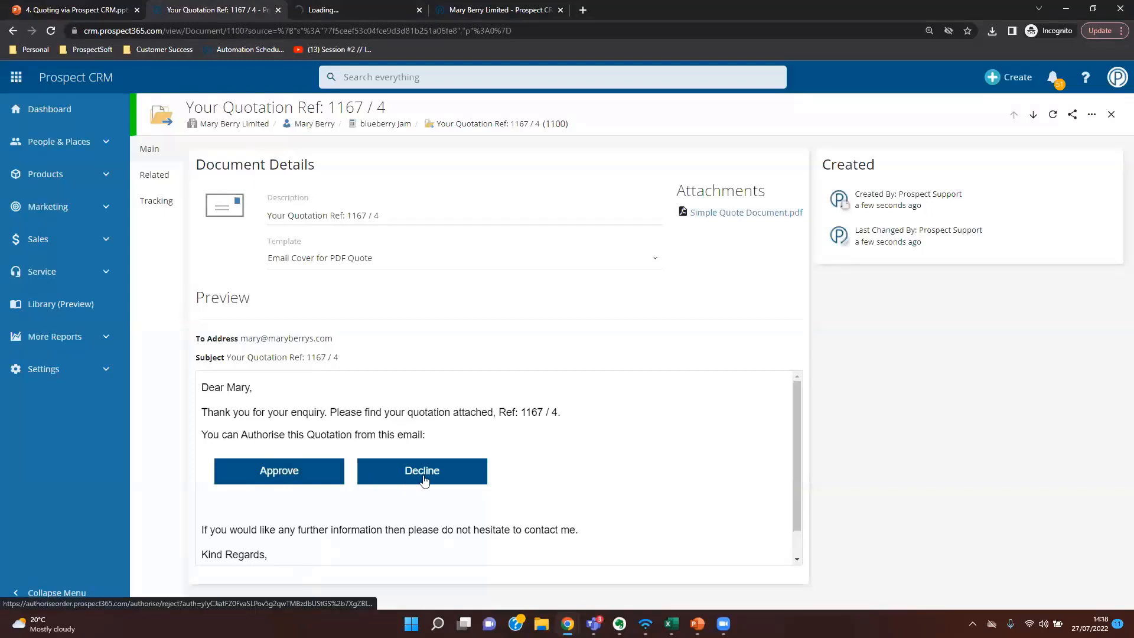
pyautogui.click(358, 7)
pyautogui.moveTo(513, 256); pyautogui.dragTo(463, 245)
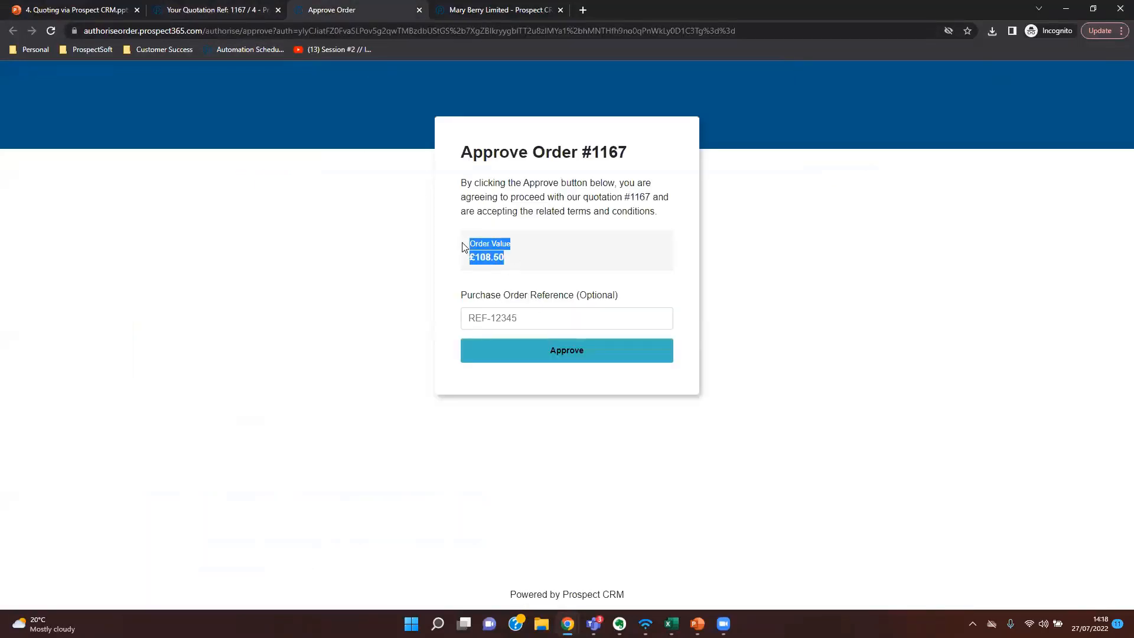
# - Enter Po REF as the optional purchase order reference, and close the approval page without approving
pyautogui.click(517, 318)
pyautogui.write('Po REF')
pyautogui.press('BackSpace')
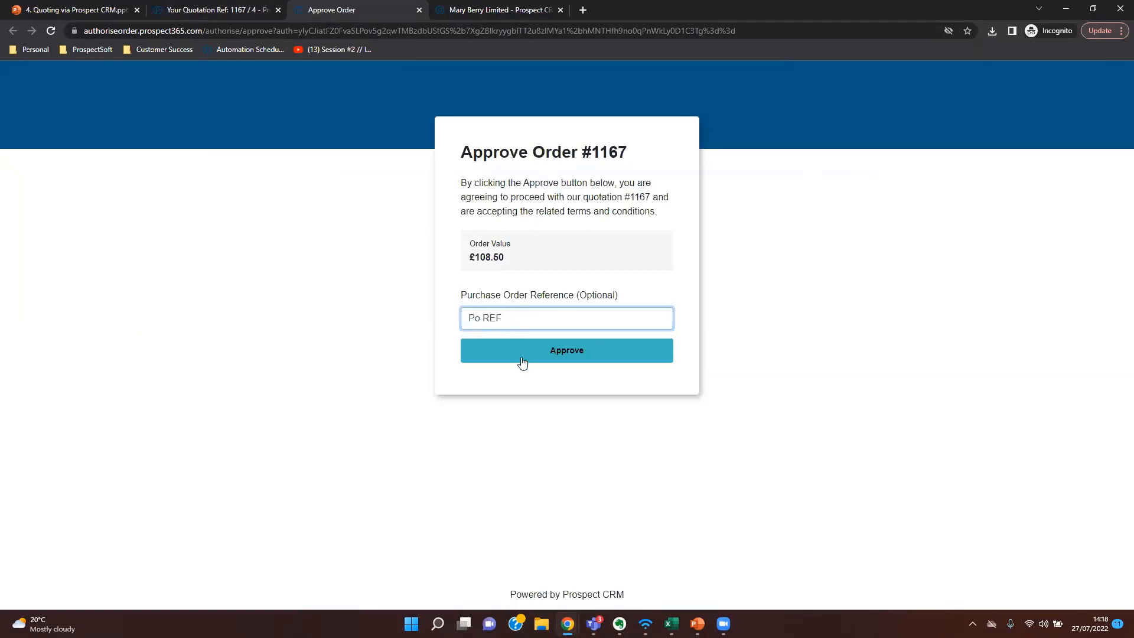
pyautogui.click(354, 269)
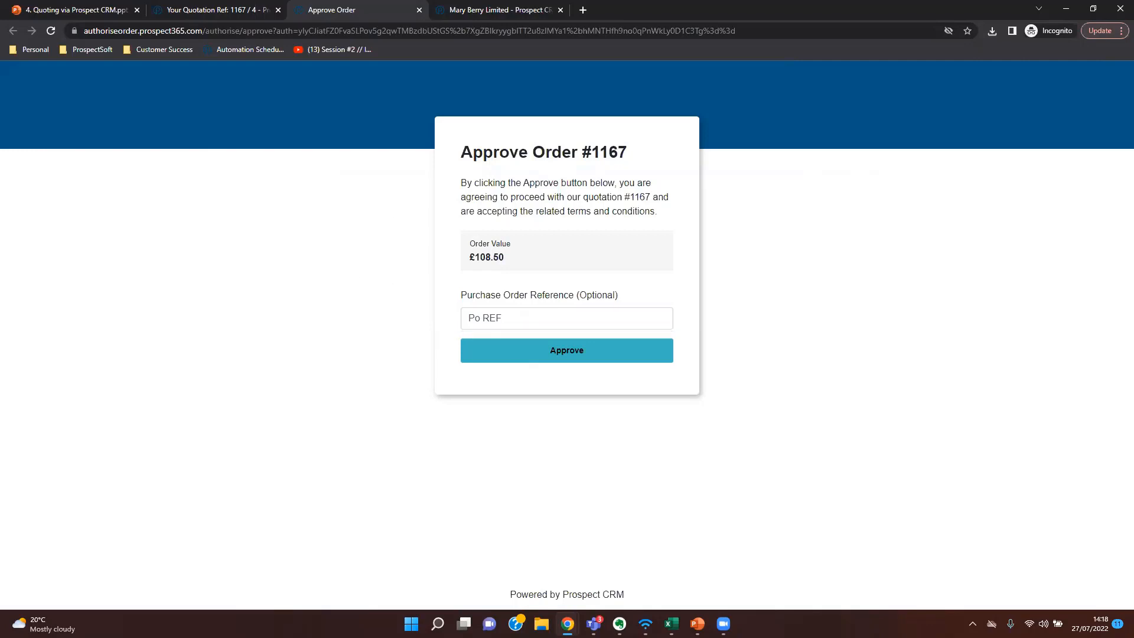
pyautogui.middleClick(347, 10)
# - Open the blueberry Jam quote's entry page and set its status to 3. Awaiting PO
pyautogui.click(386, 125)
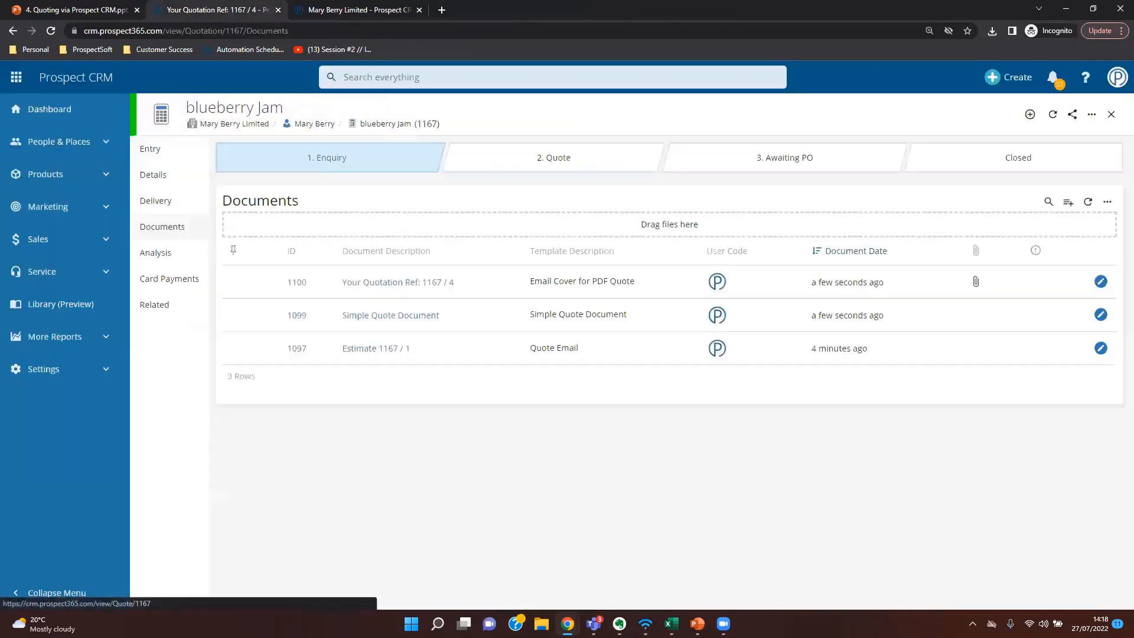
pyautogui.click(188, 153)
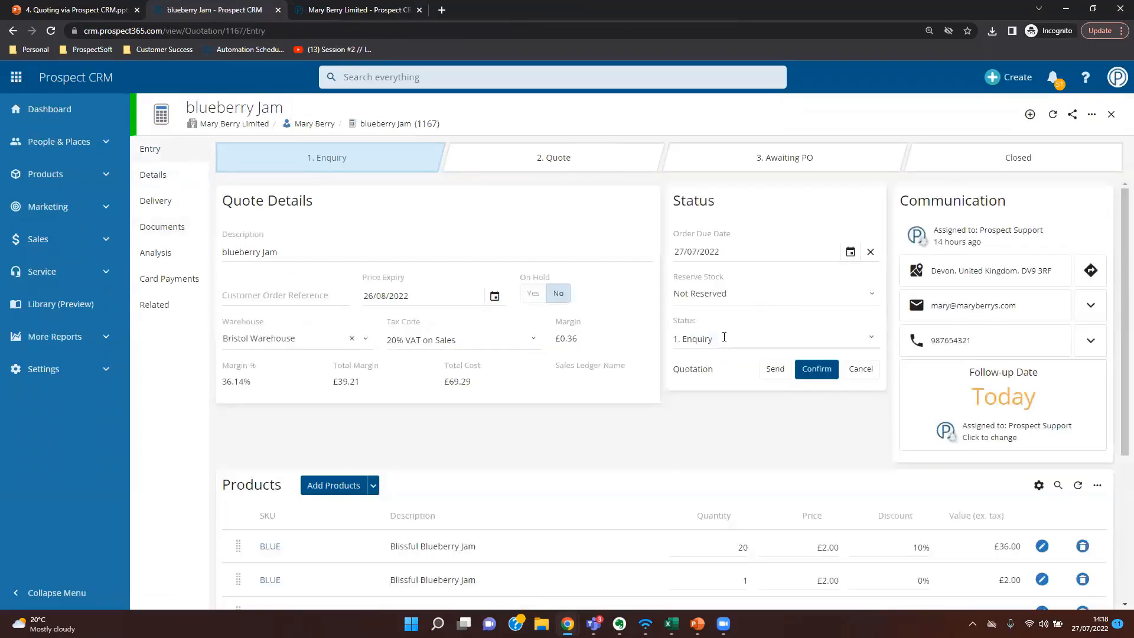
pyautogui.click(709, 337)
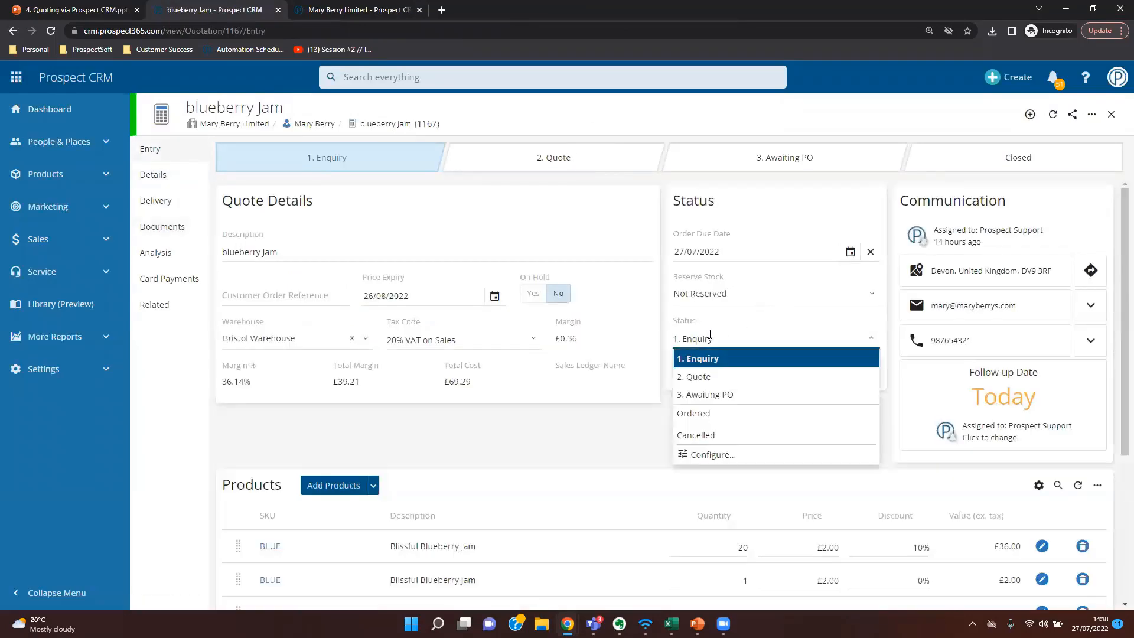
pyautogui.click(706, 377)
pyautogui.click(708, 377)
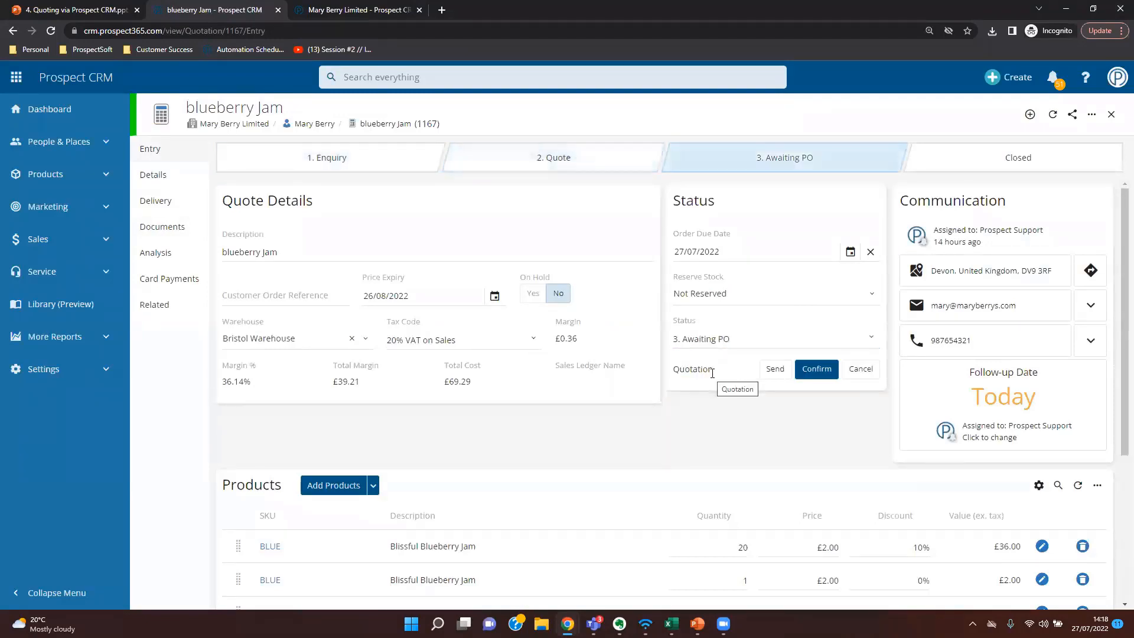
# - Review the quote's stages from 1. Enquiry through 3. Awaiting PO to Closed
pyautogui.tripleClick(759, 159)
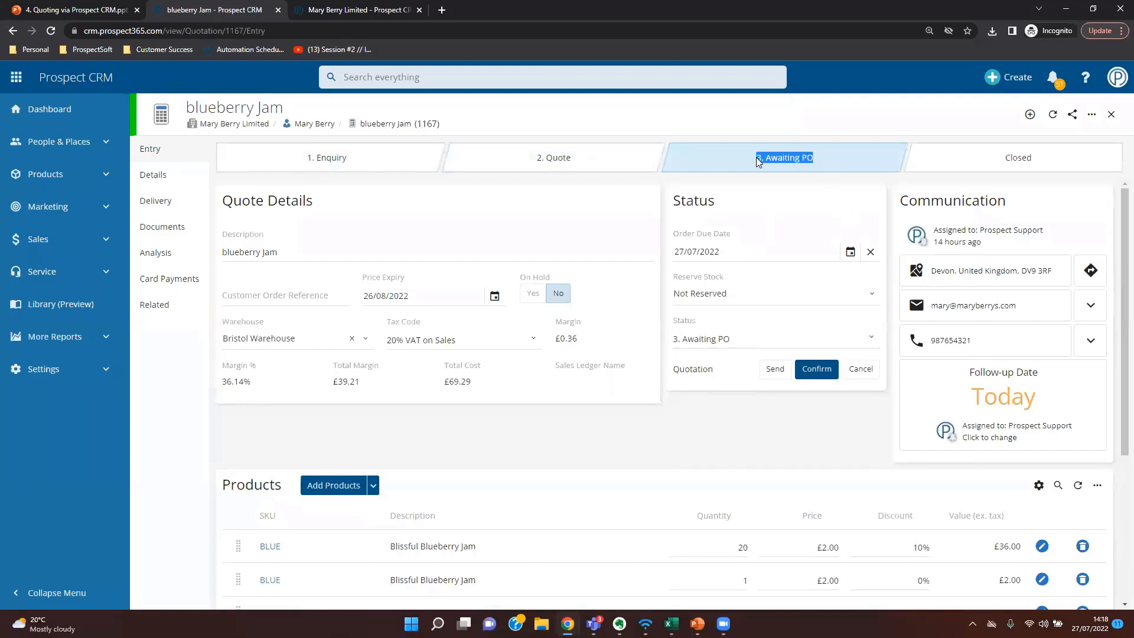
pyautogui.click(741, 410)
pyautogui.moveTo(306, 157); pyautogui.dragTo(994, 192)
pyautogui.click(728, 427)
pyautogui.moveTo(1034, 157); pyautogui.dragTo(306, 161)
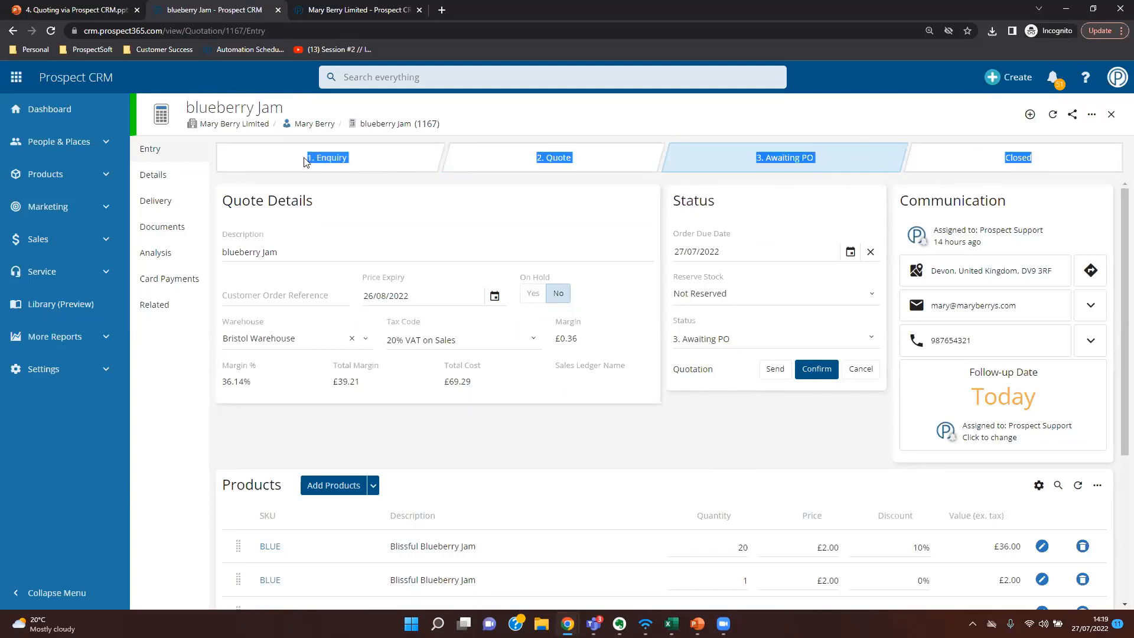
pyautogui.click(599, 427)
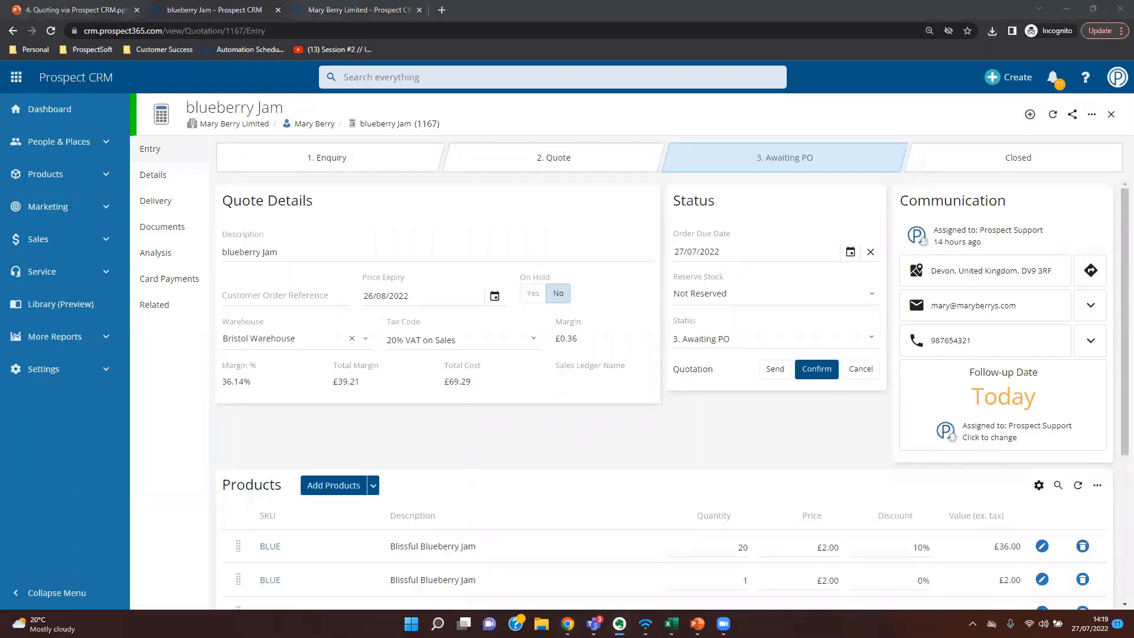
# - Enter "- Purchase order ref" as the quote's customer order reference
pyautogui.click(288, 296)
pyautogui.write('- Purchase order ref')
pyautogui.click(449, 430)
pyautogui.tripleClick(291, 296)
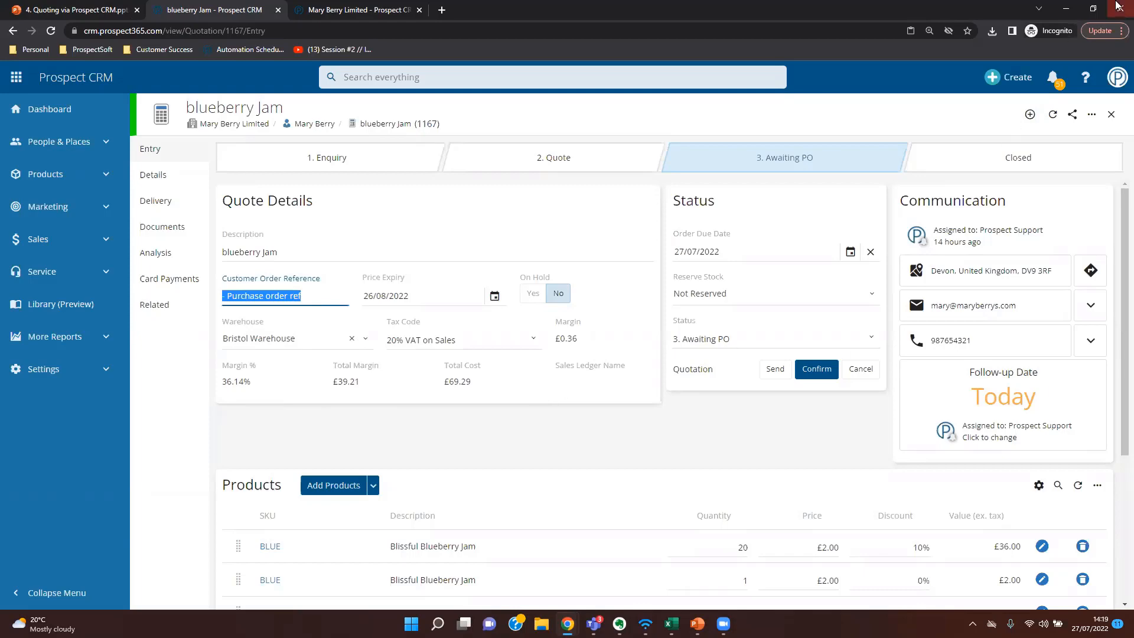
pyautogui.click(798, 442)
# - Confirm the blueberry Jam quotation as an order, and check its confirmation status and sales order number
pyautogui.scroll(-2, 799, 403)
pyautogui.scroll(1, 799, 400)
pyautogui.click(817, 315)
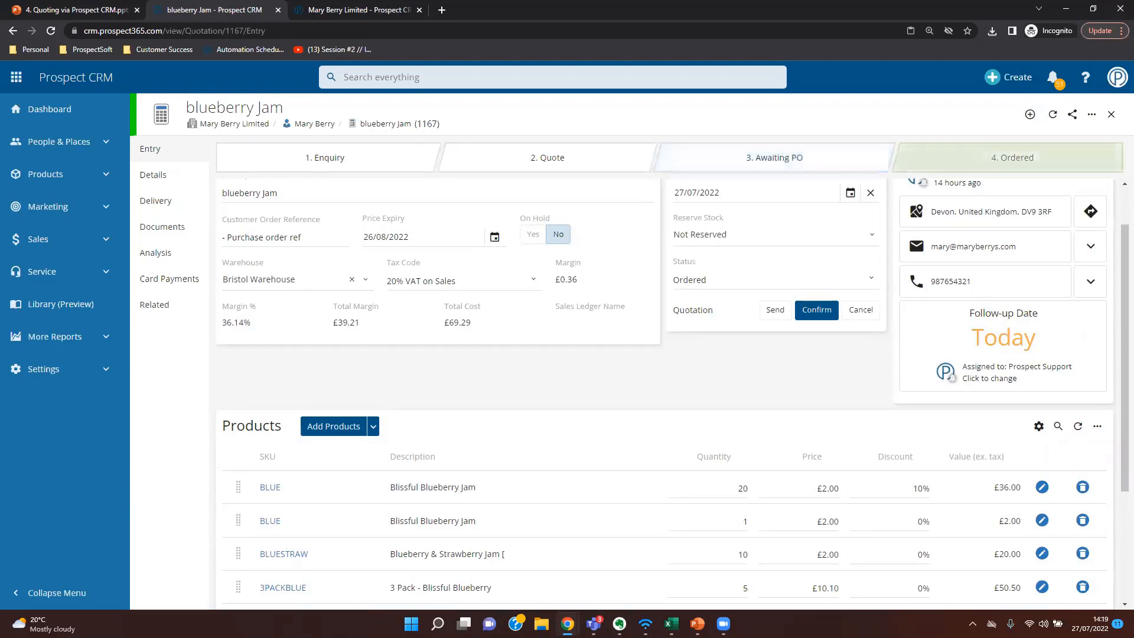
pyautogui.scroll(1, 737, 308)
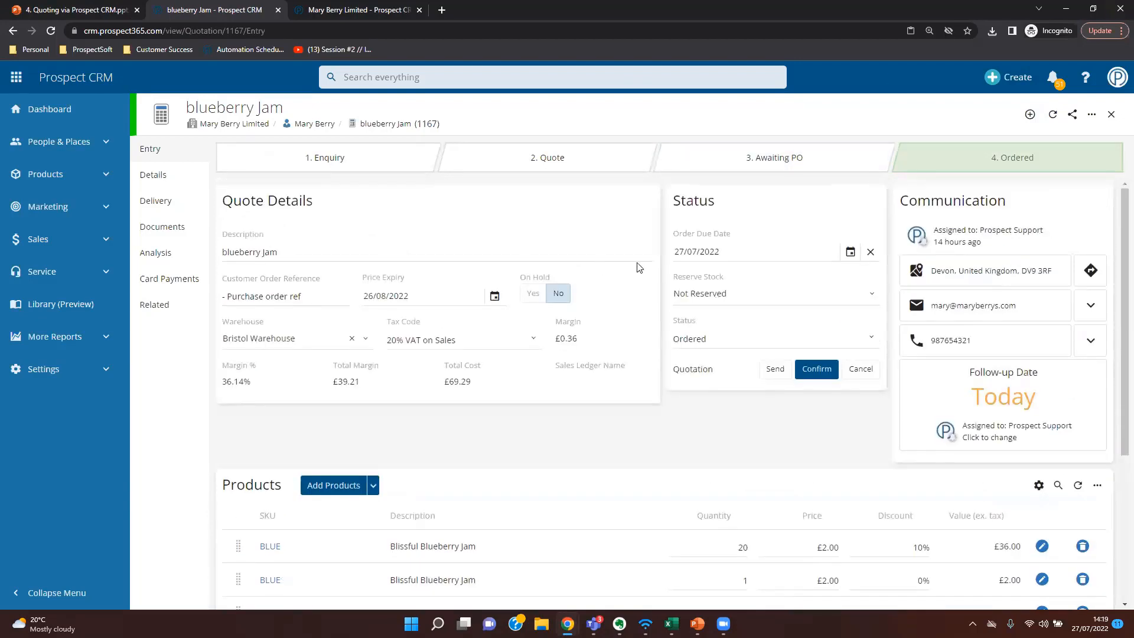
pyautogui.click(819, 378)
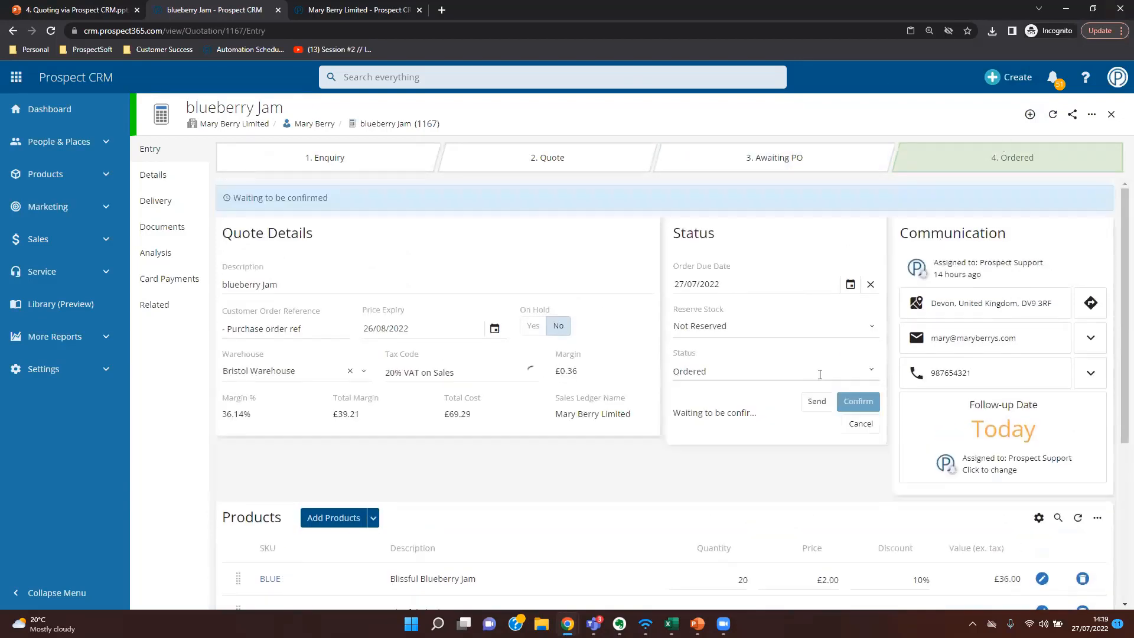
pyautogui.moveTo(378, 186); pyautogui.dragTo(226, 198)
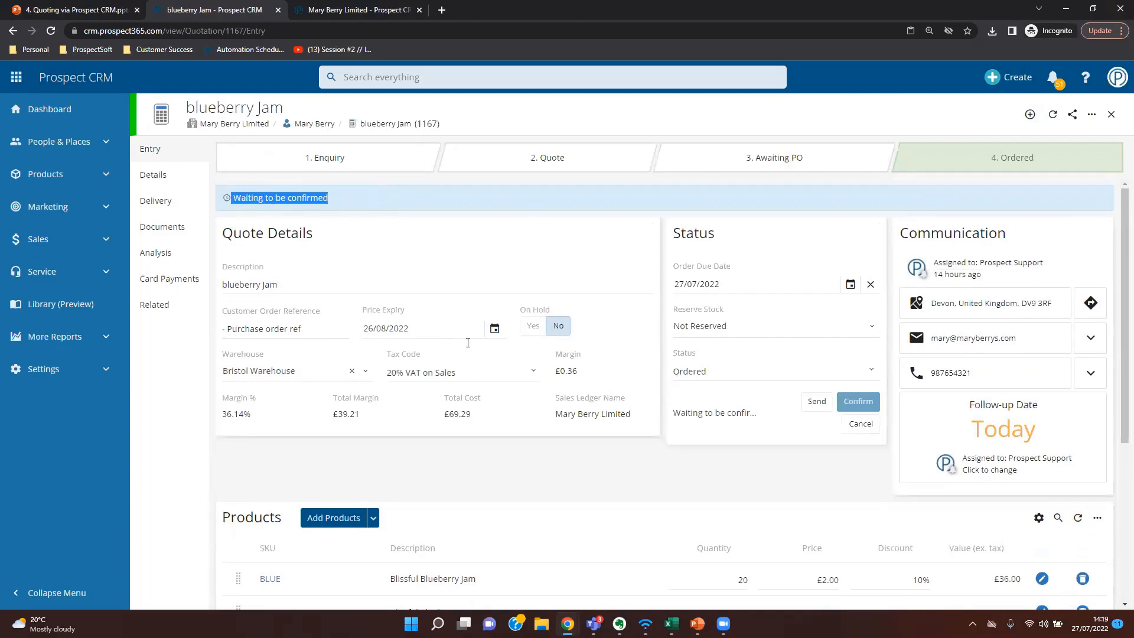
pyautogui.click(548, 447)
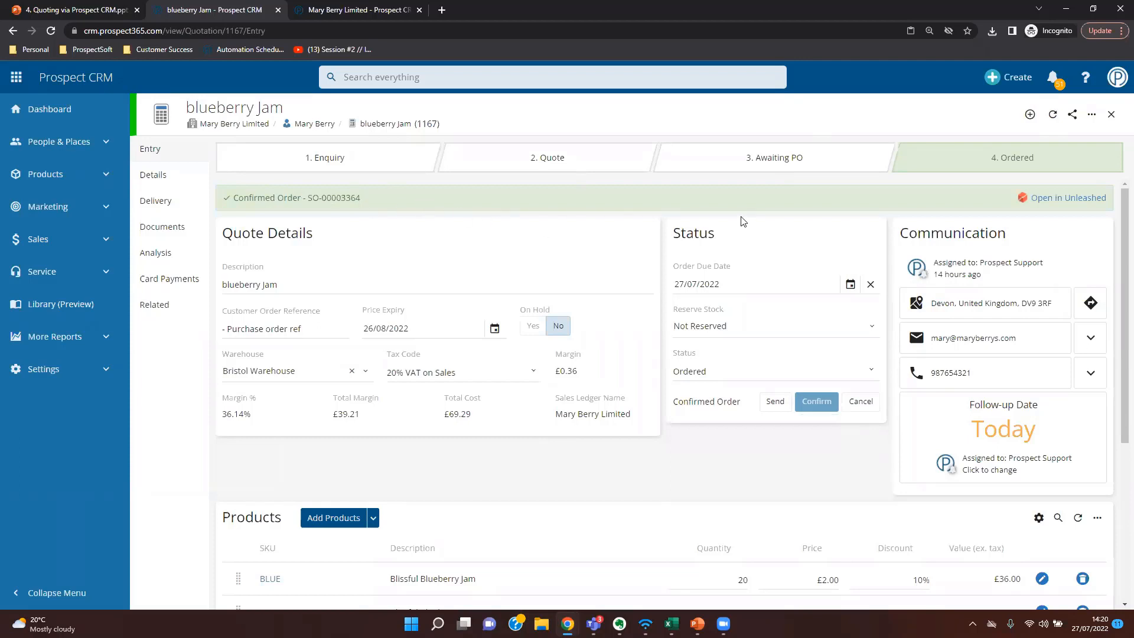
pyautogui.moveTo(362, 198); pyautogui.dragTo(307, 198)
# - View the home dashboard from the company's page, and return to the blueberry Jam quote
pyautogui.click(328, 10)
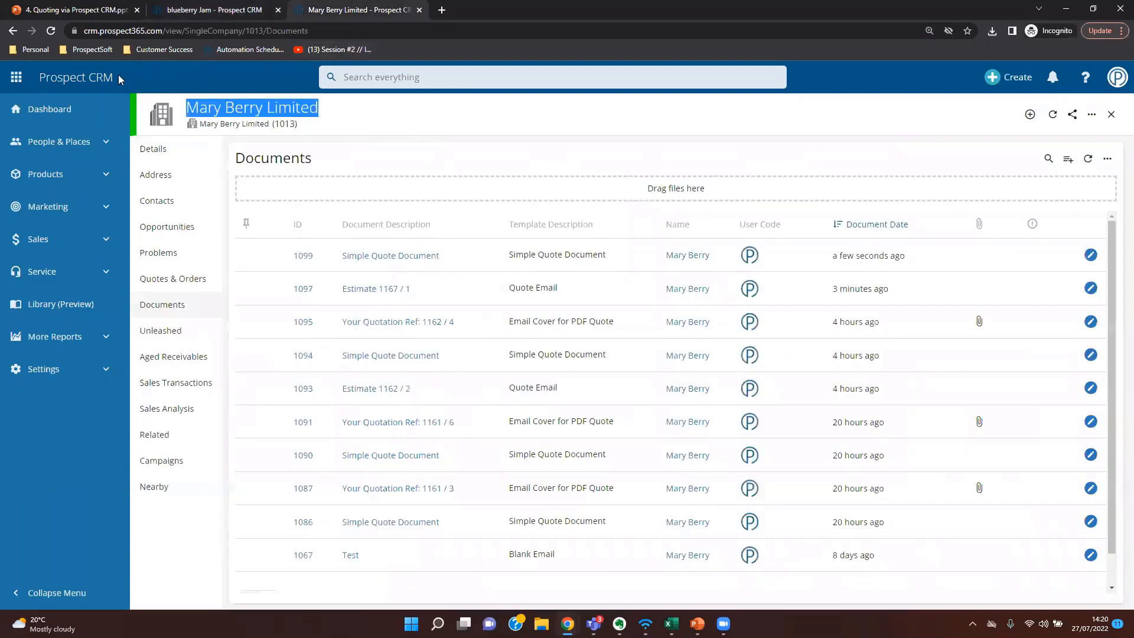
pyautogui.click(87, 78)
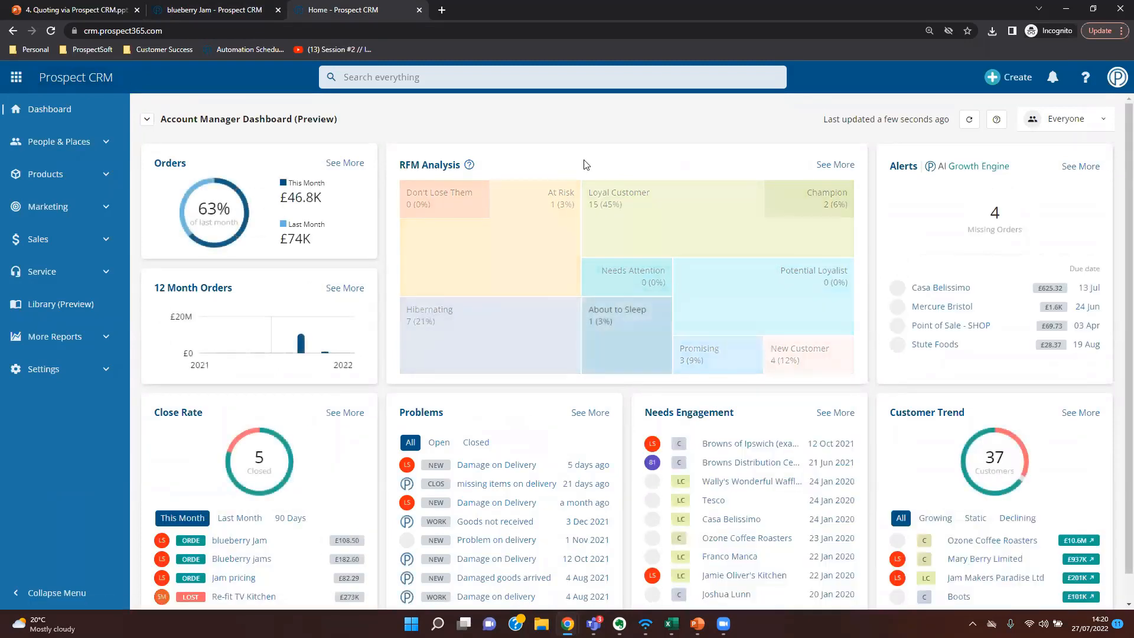
pyautogui.click(236, 11)
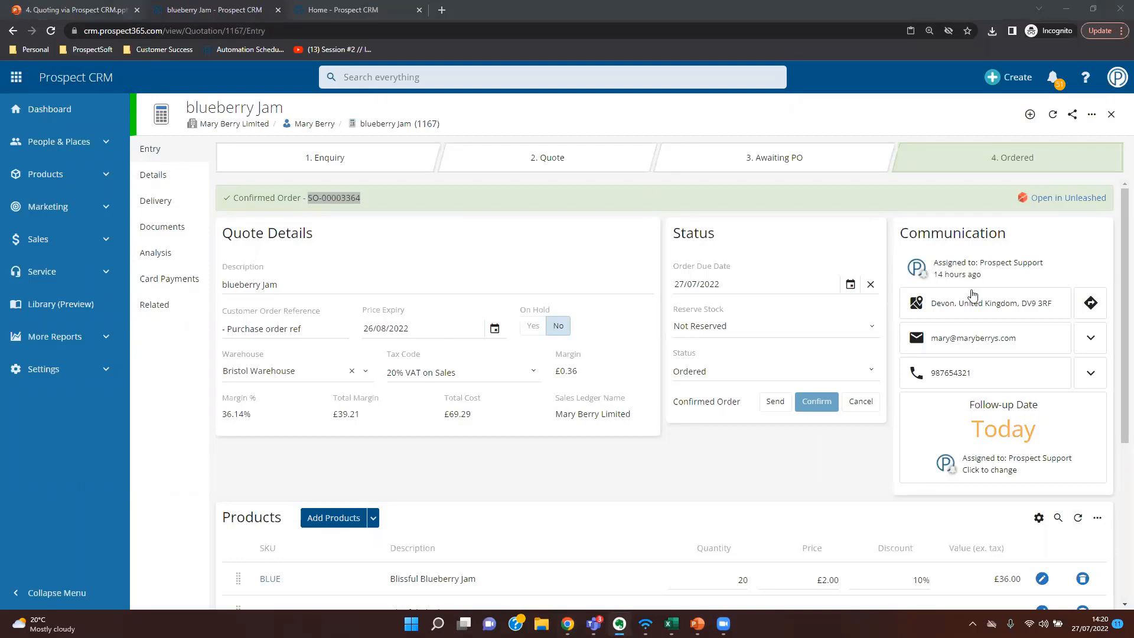
# - Start a new email to the quote's contact and apply the Order Confirmation template
pyautogui.hotkey('alt', 'Tab')
pyautogui.click(945, 337)
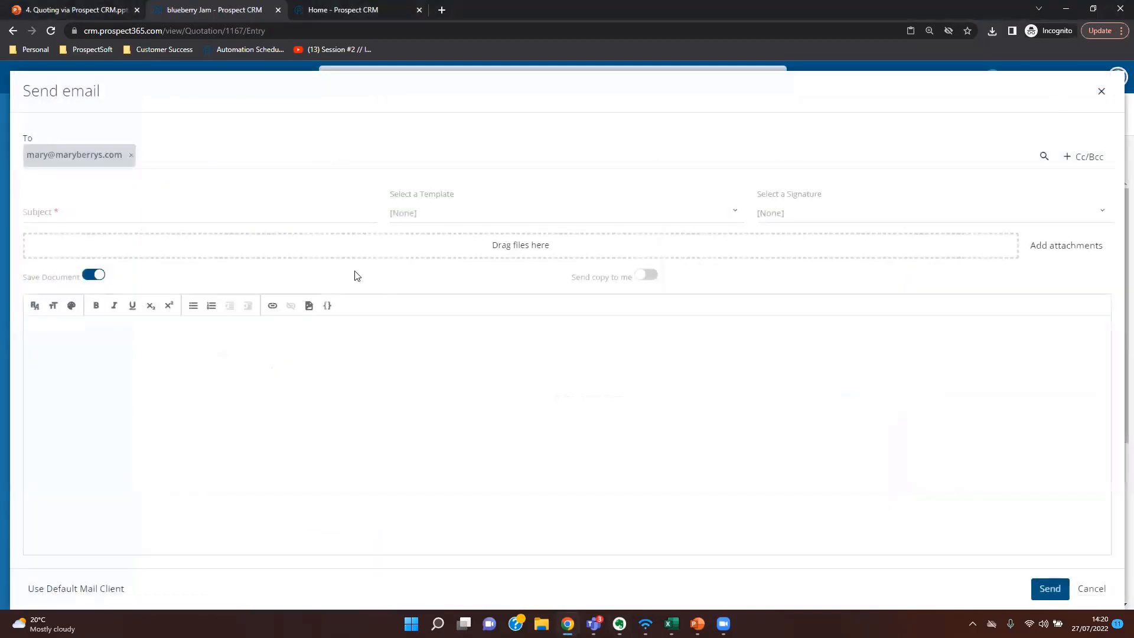
pyautogui.click(429, 218)
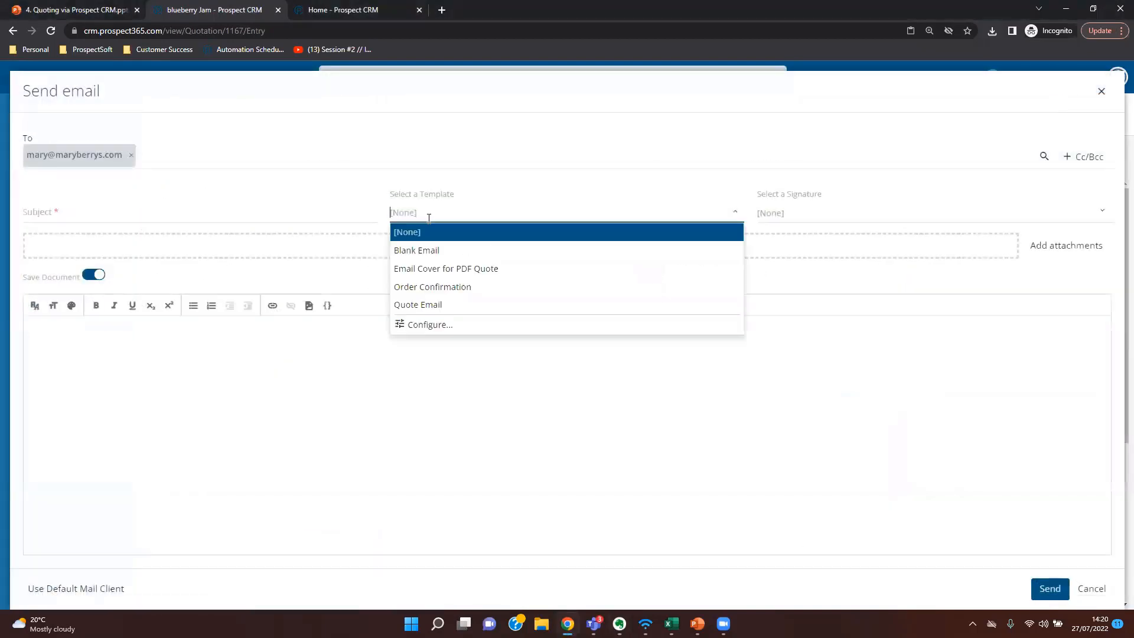
pyautogui.click(437, 294)
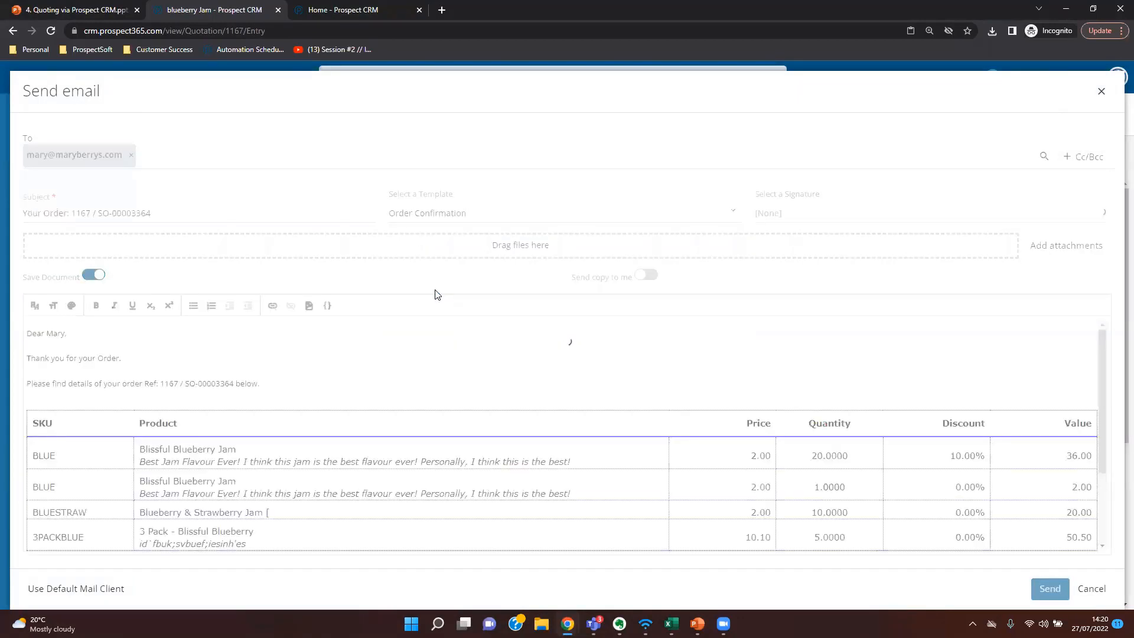
# - Review the order confirmation's wording, order references and product table, and close the email without sending it
pyautogui.tripleClick(77, 359)
pyautogui.moveTo(257, 384); pyautogui.dragTo(147, 381)
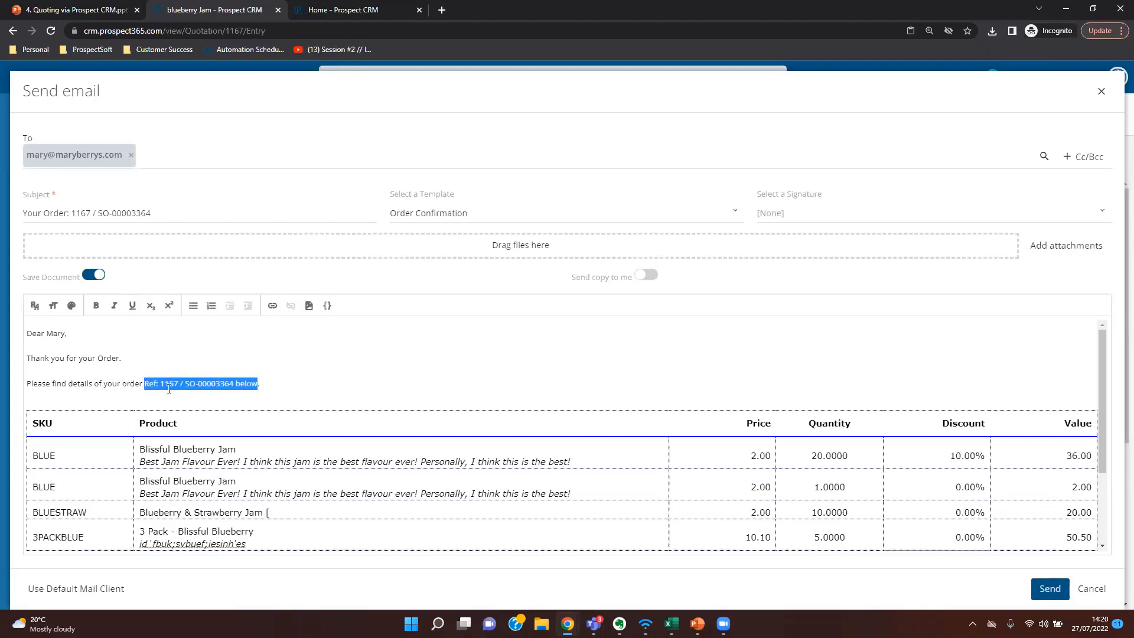
pyautogui.scroll(-2, 183, 372)
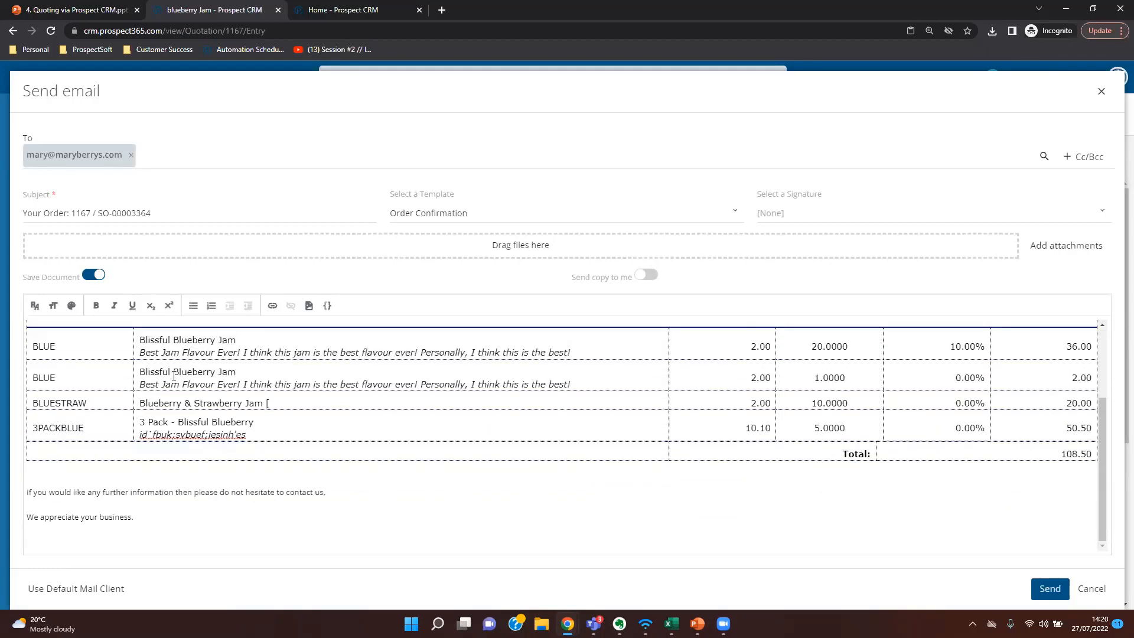
pyautogui.doubleClick(206, 500)
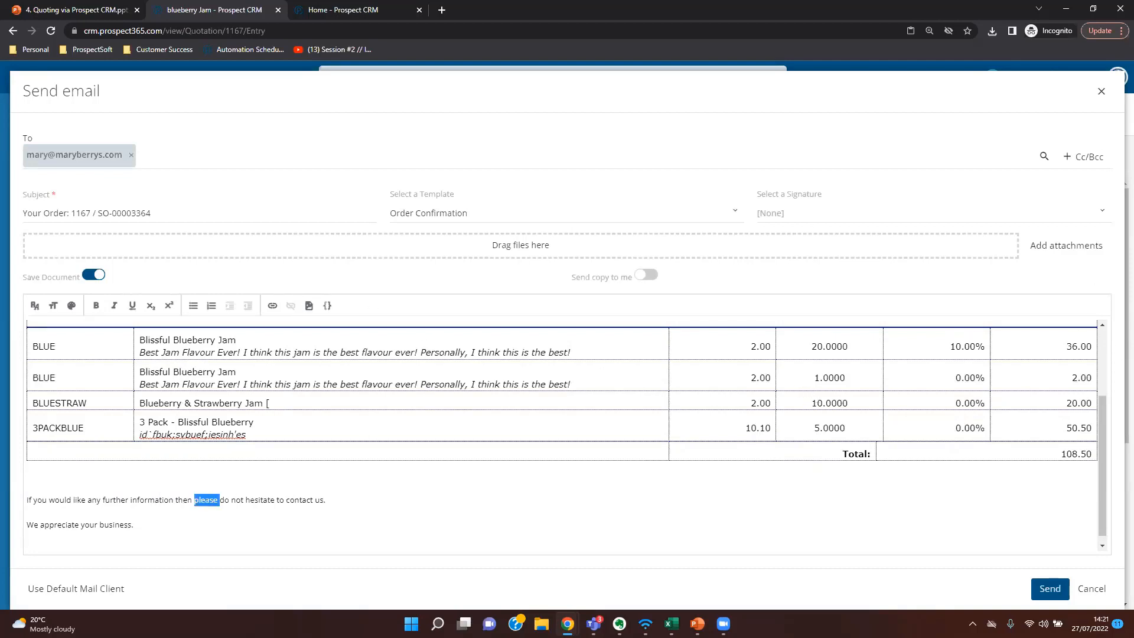
pyautogui.click(1102, 91)
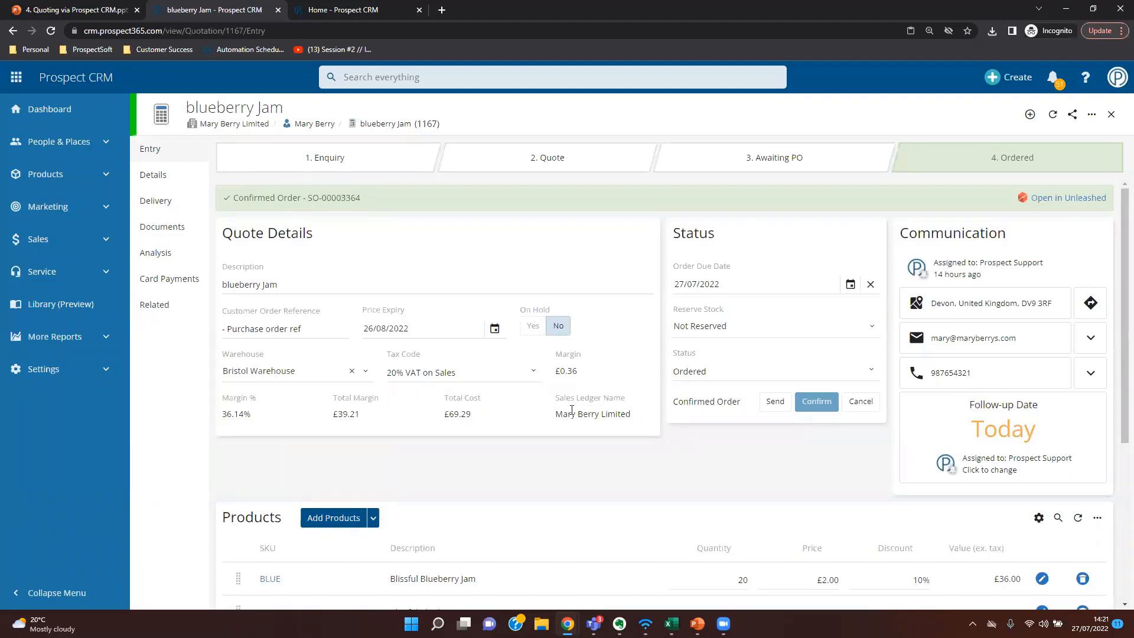
# - Check the Sales Ledger Name in the confirmed order's quote details
pyautogui.moveTo(556, 397); pyautogui.dragTo(638, 405)
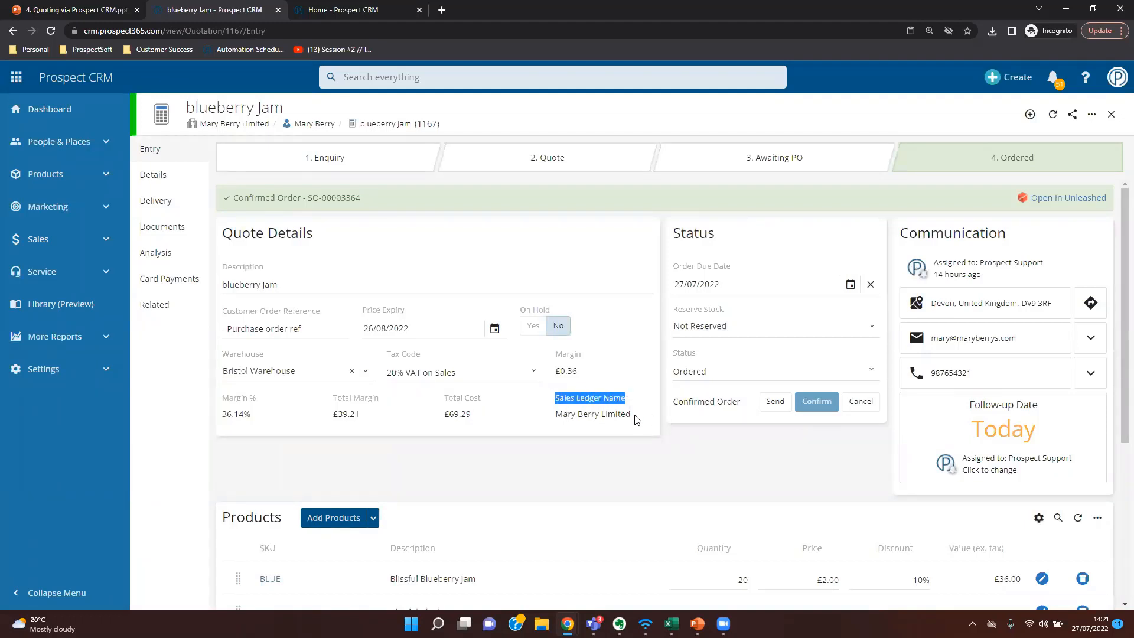
pyautogui.tripleClick(619, 416)
pyautogui.click(609, 454)
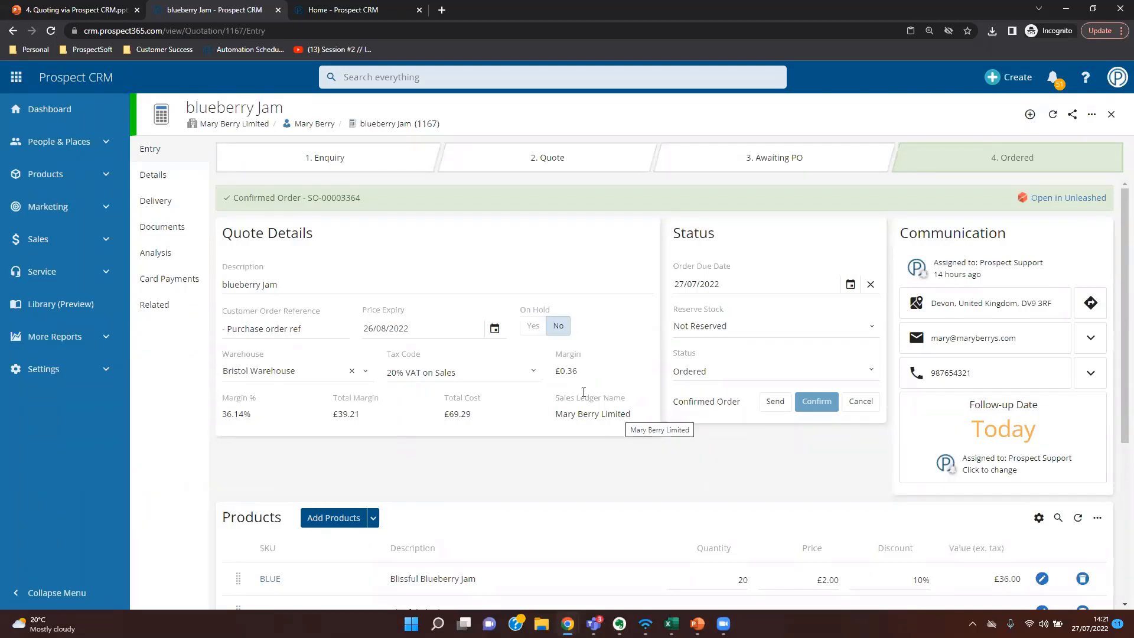
# - Open the quote's company record in a separate tab and start creating an Unleashed account from its Unleashed Customer Account field
pyautogui.middleClick(248, 125)
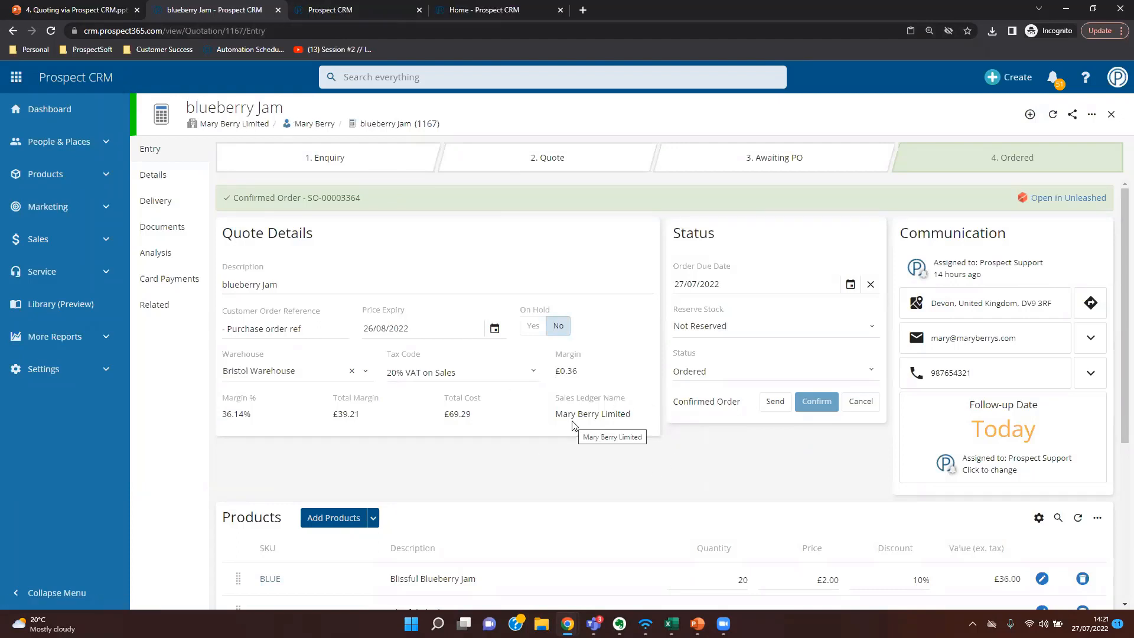
pyautogui.click(344, 10)
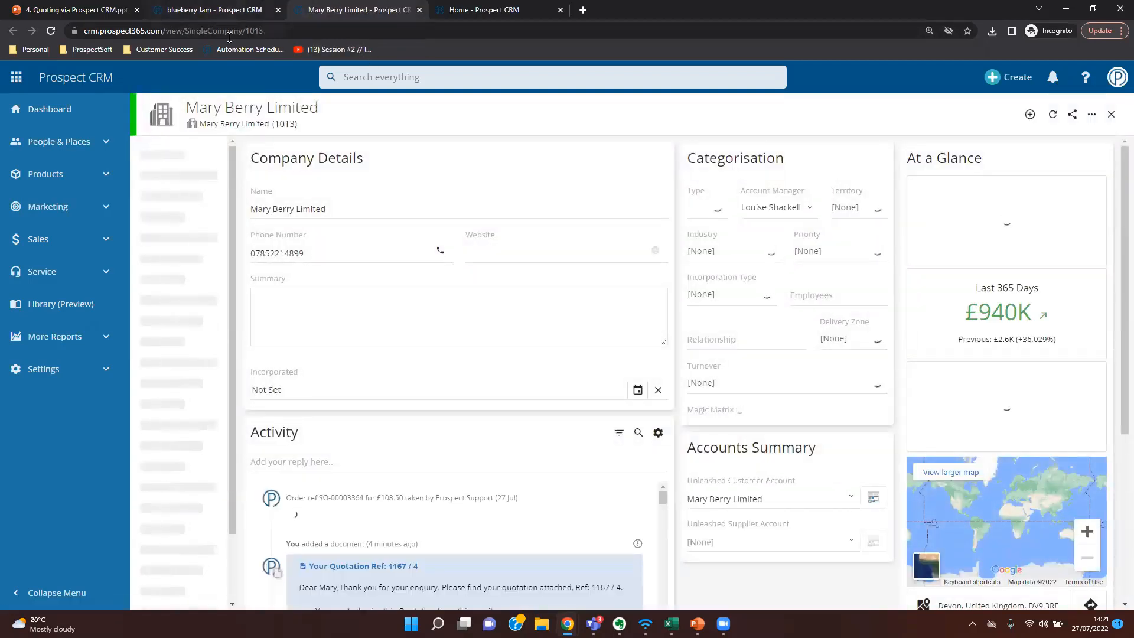
pyautogui.scroll(-1, 777, 378)
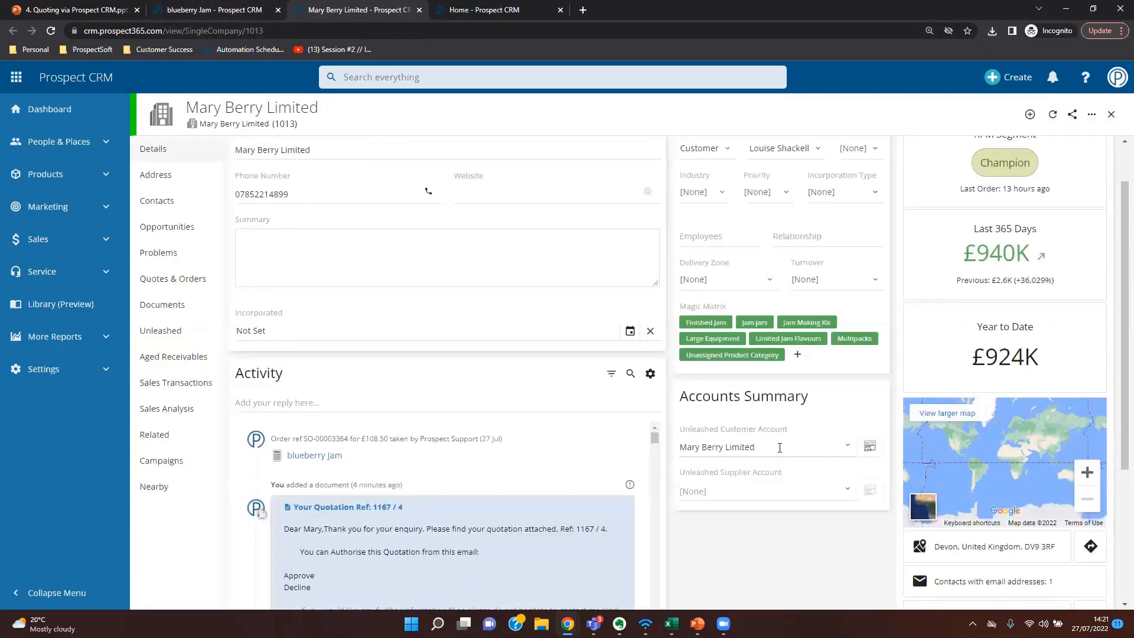
pyautogui.click(780, 447)
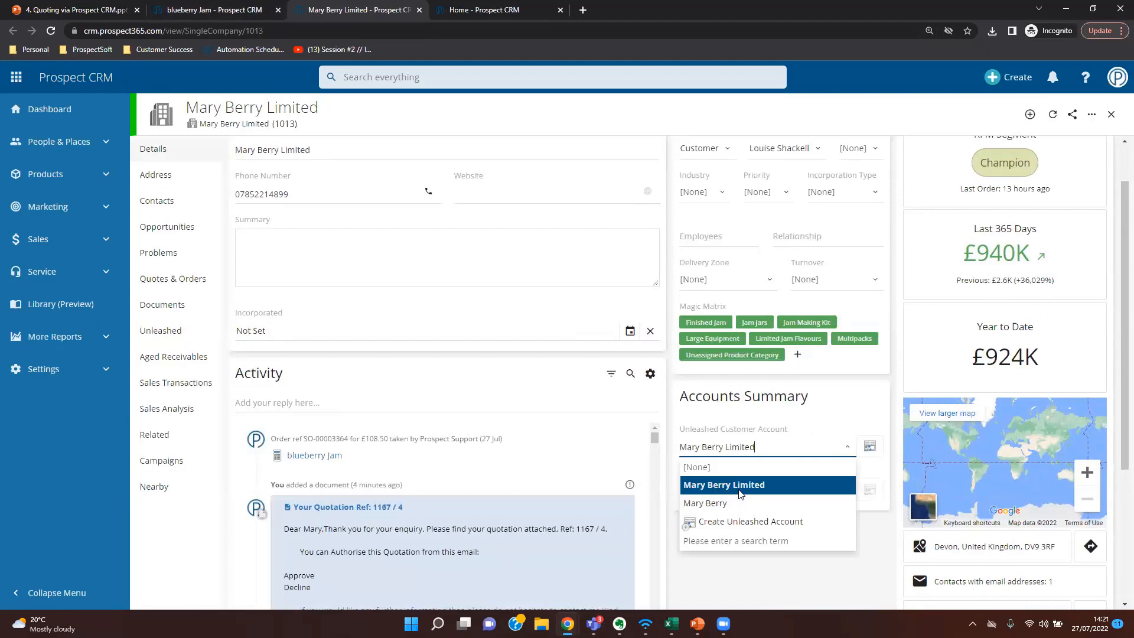
pyautogui.click(758, 523)
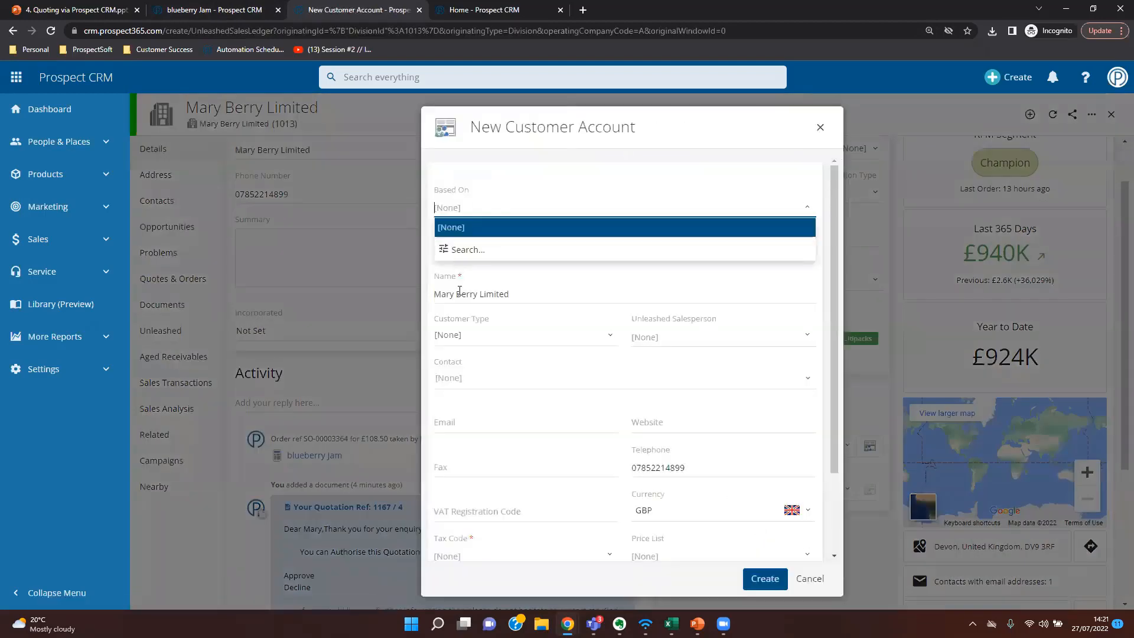
# - Review the New Customer Account form's fields, including the Customer Type options, tax code and payment term, and close it without creating an account
pyautogui.click(591, 160)
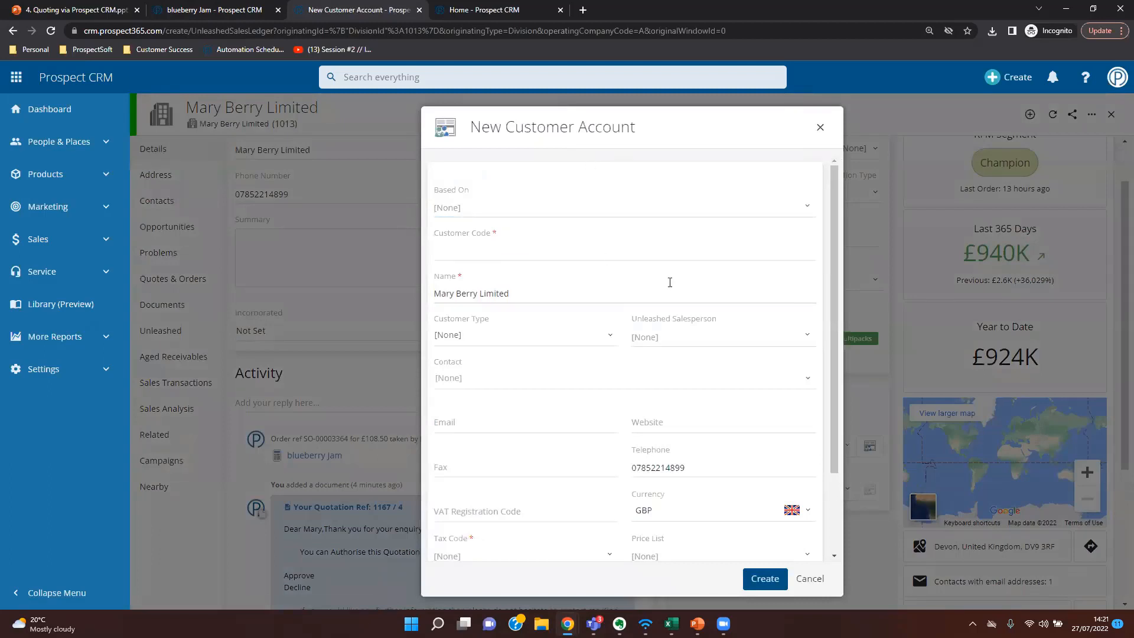
pyautogui.click(480, 332)
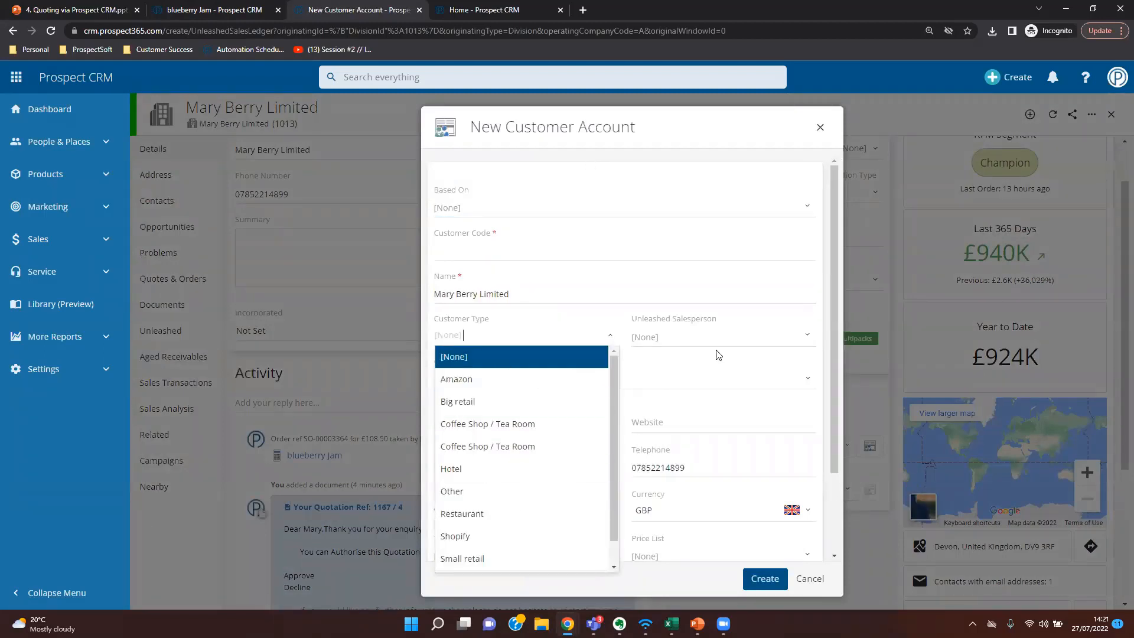
pyautogui.click(717, 267)
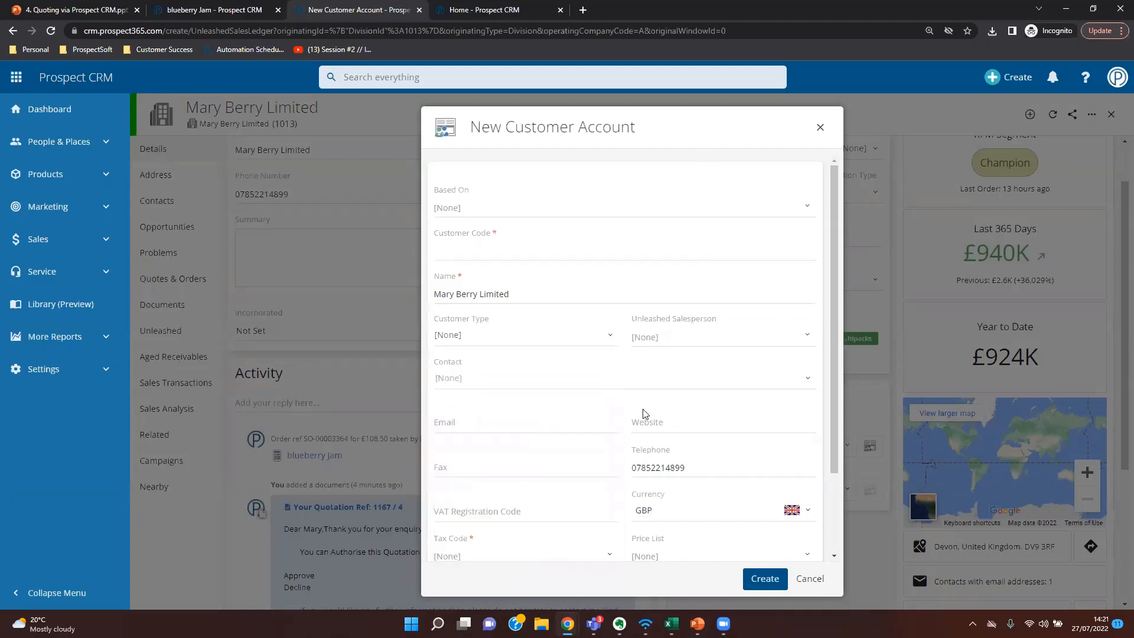
pyautogui.scroll(-2, 644, 398)
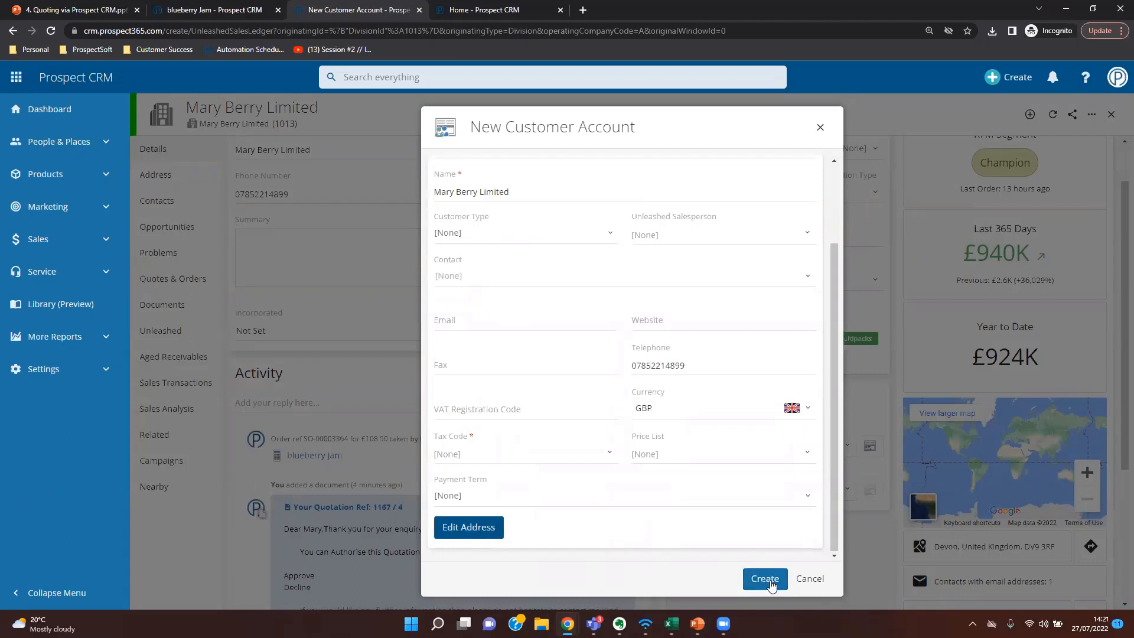
pyautogui.click(821, 129)
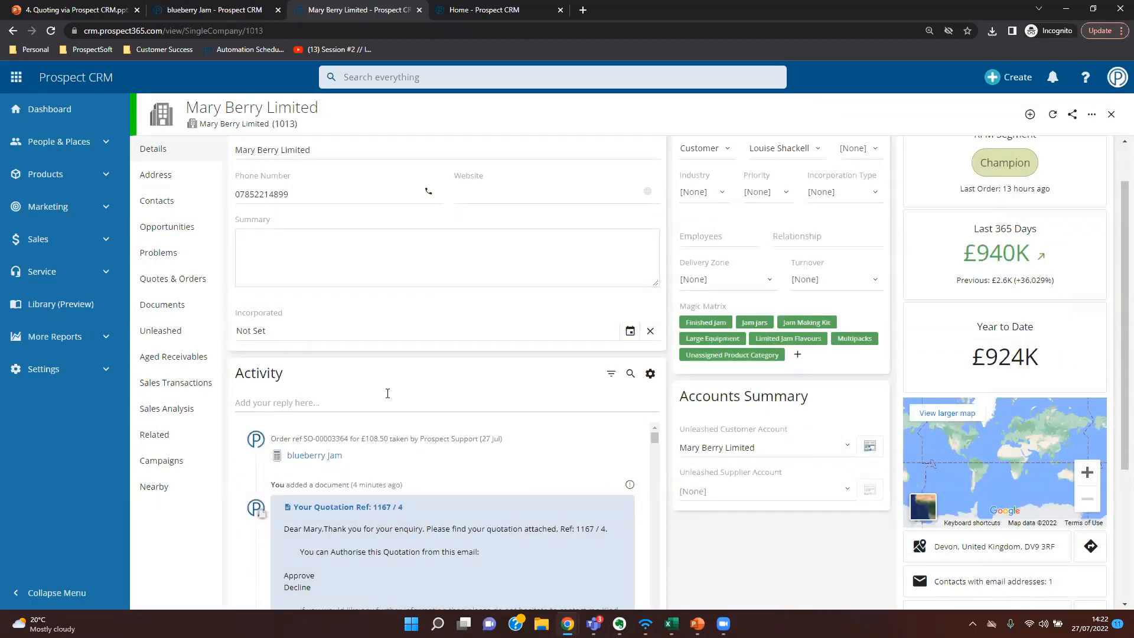
# - Return to the blueberry Jam quote and view its Card Payments page
pyautogui.click(224, 9)
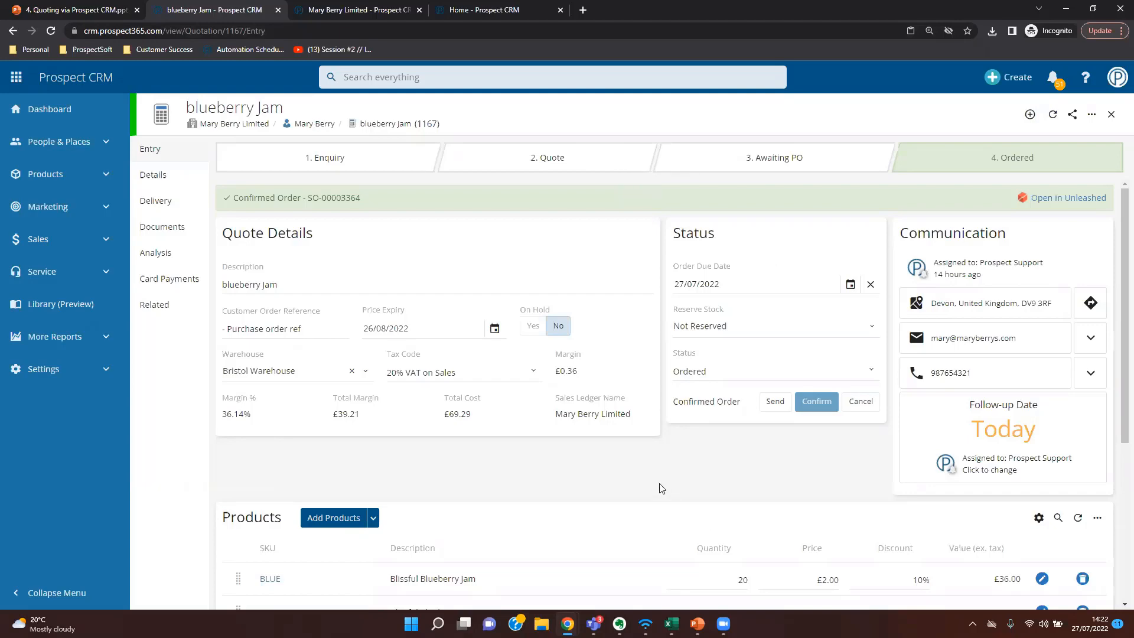
pyautogui.click(337, 7)
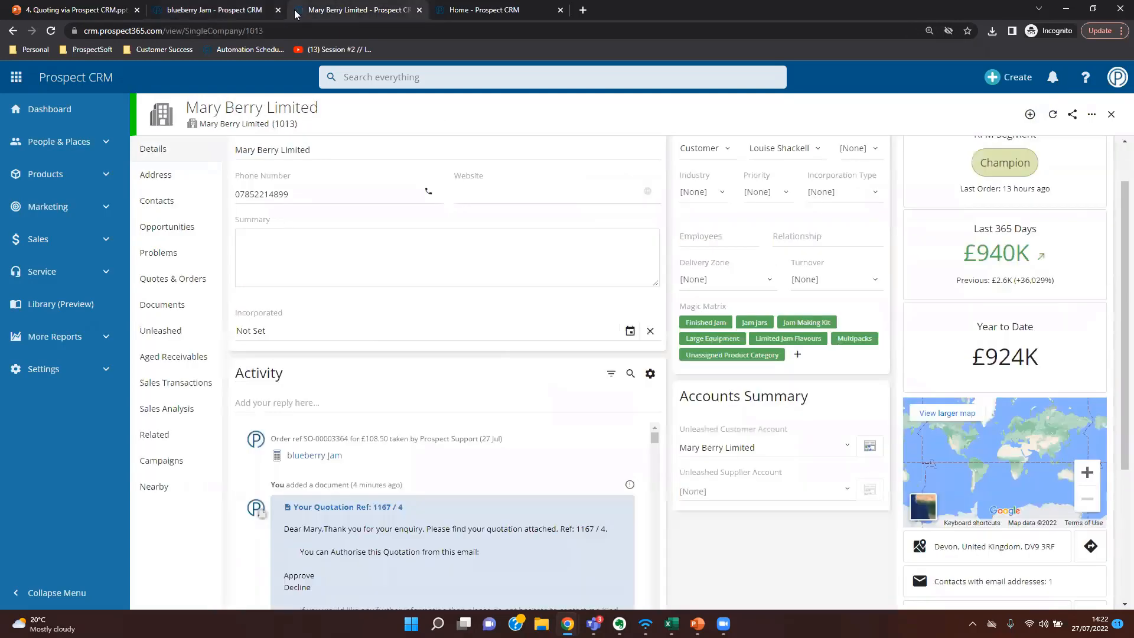
pyautogui.click(225, 11)
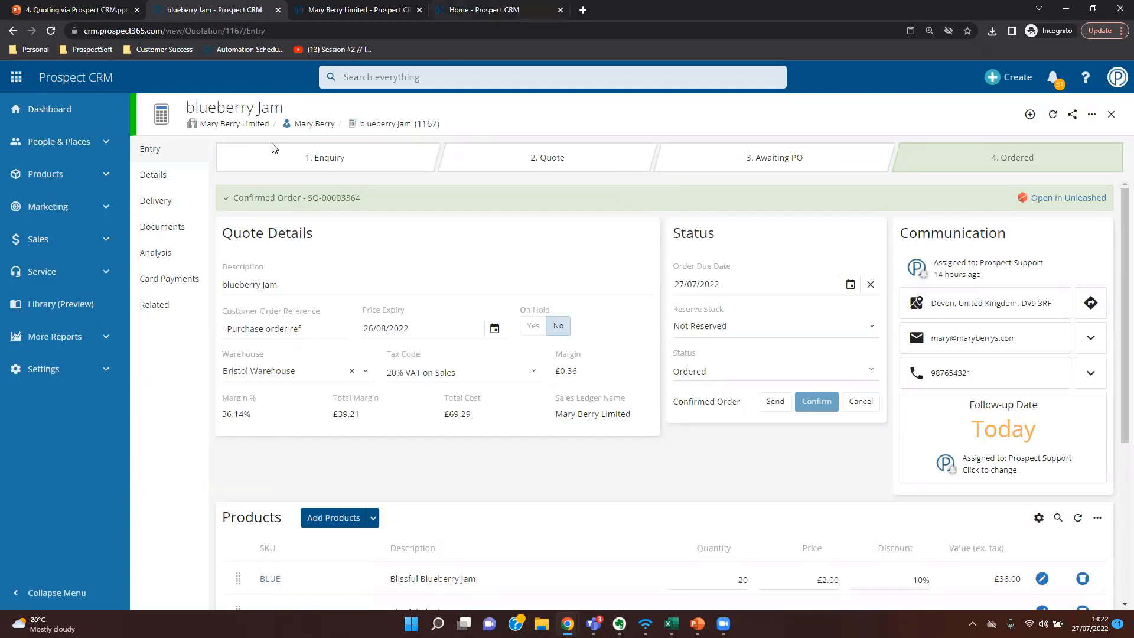
pyautogui.click(169, 279)
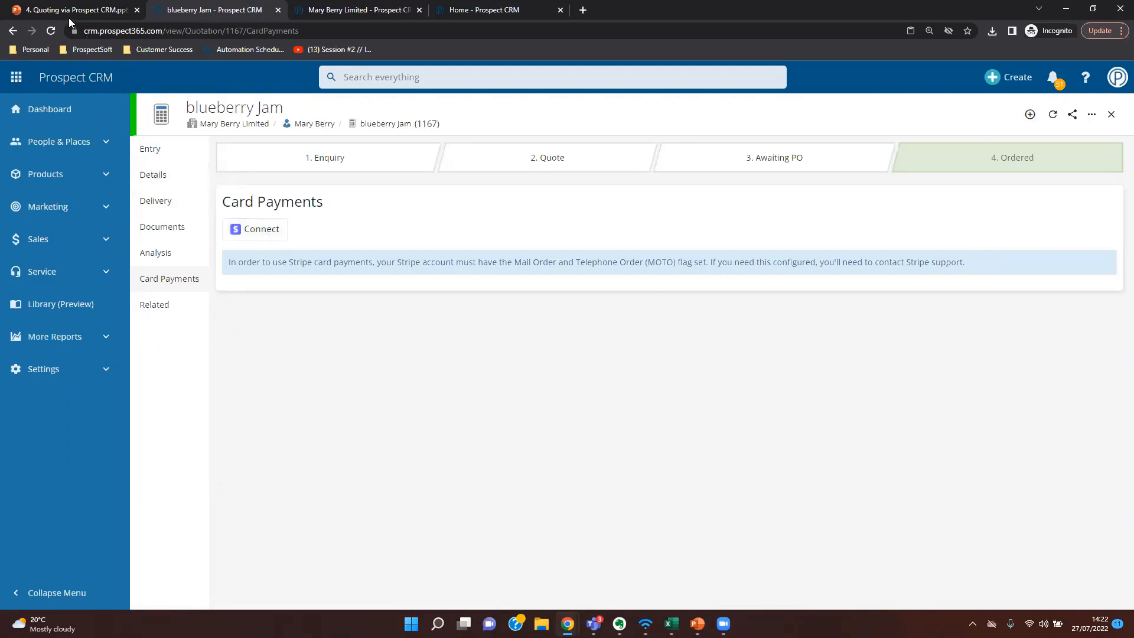
# - Switch to the Quoting via Prospect CRM presentation in PowerPoint and start the slide show from the current slide
pyautogui.click(67, 13)
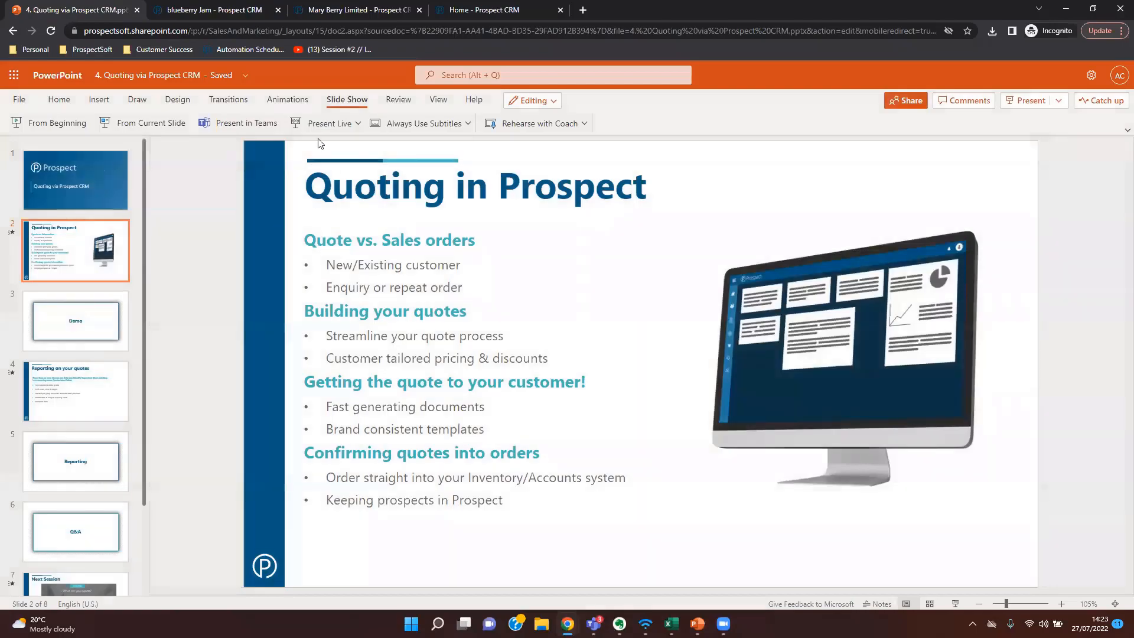
pyautogui.click(169, 125)
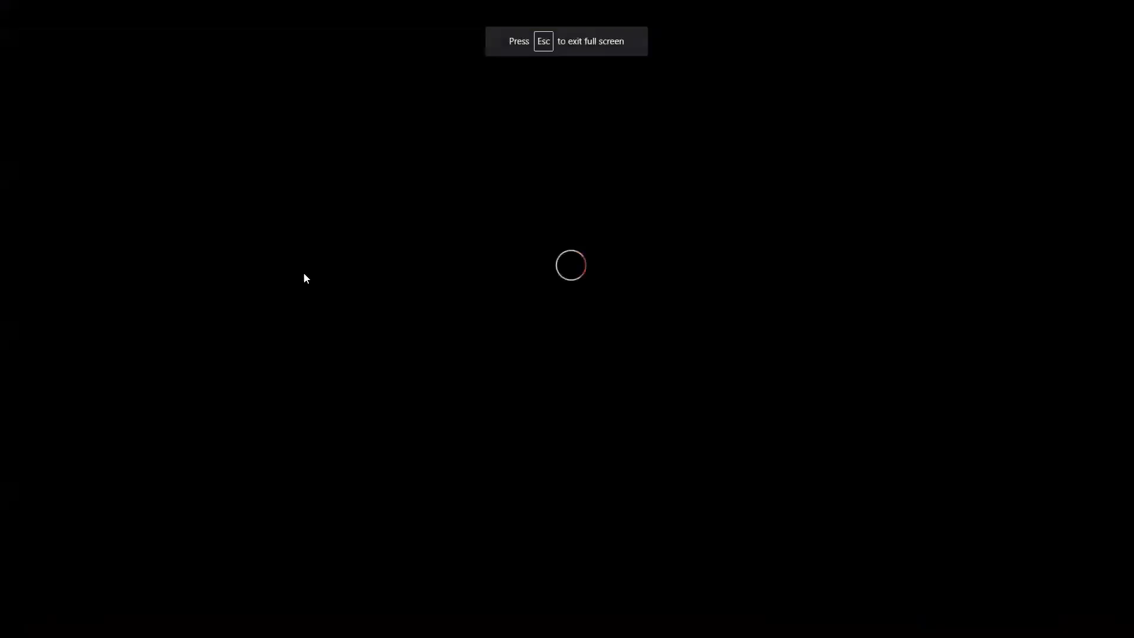